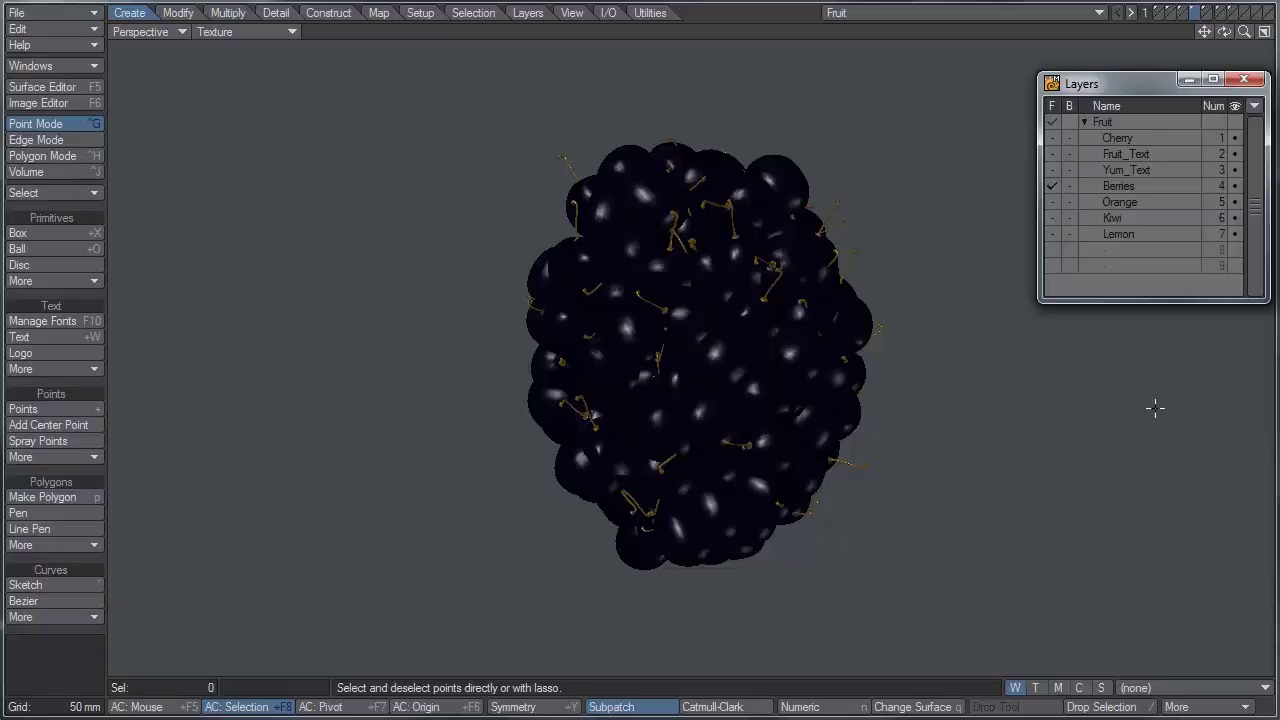
Step: Examine the Cherry, Orange, Kiwi and Lemon layers of the Fruit object from several angles
drag(1226, 31, 1166, 134)
click(1165, 135)
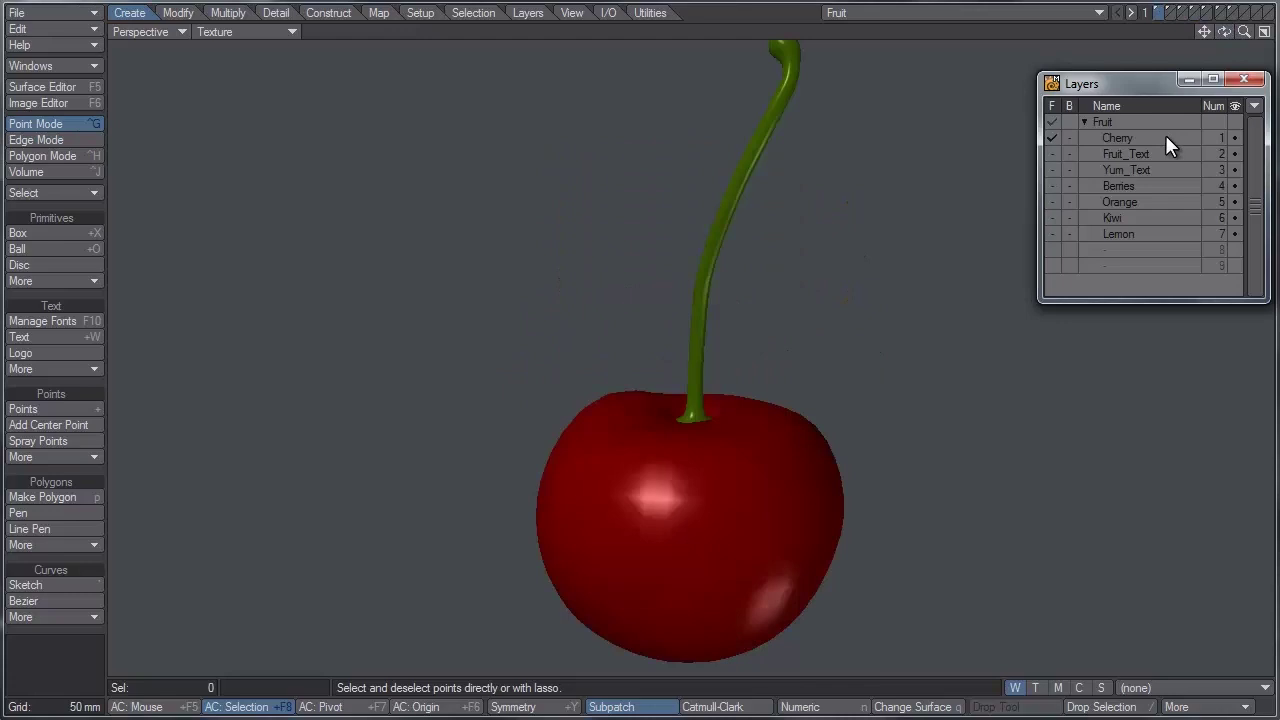
key(a)
drag(1225, 31, 1162, 182)
click(1153, 202)
key(a)
drag(1225, 31, 1240, 55)
drag(1224, 120, 1198, 80)
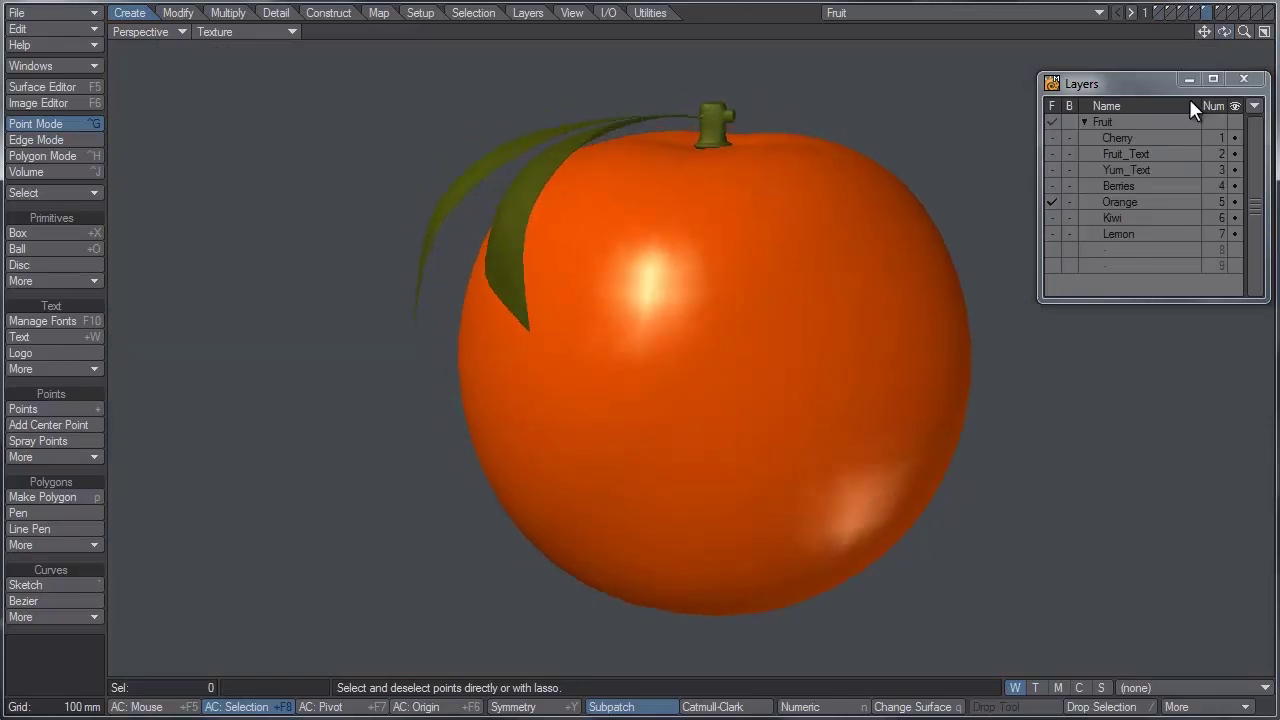
click(1163, 214)
drag(1226, 32, 1181, 114)
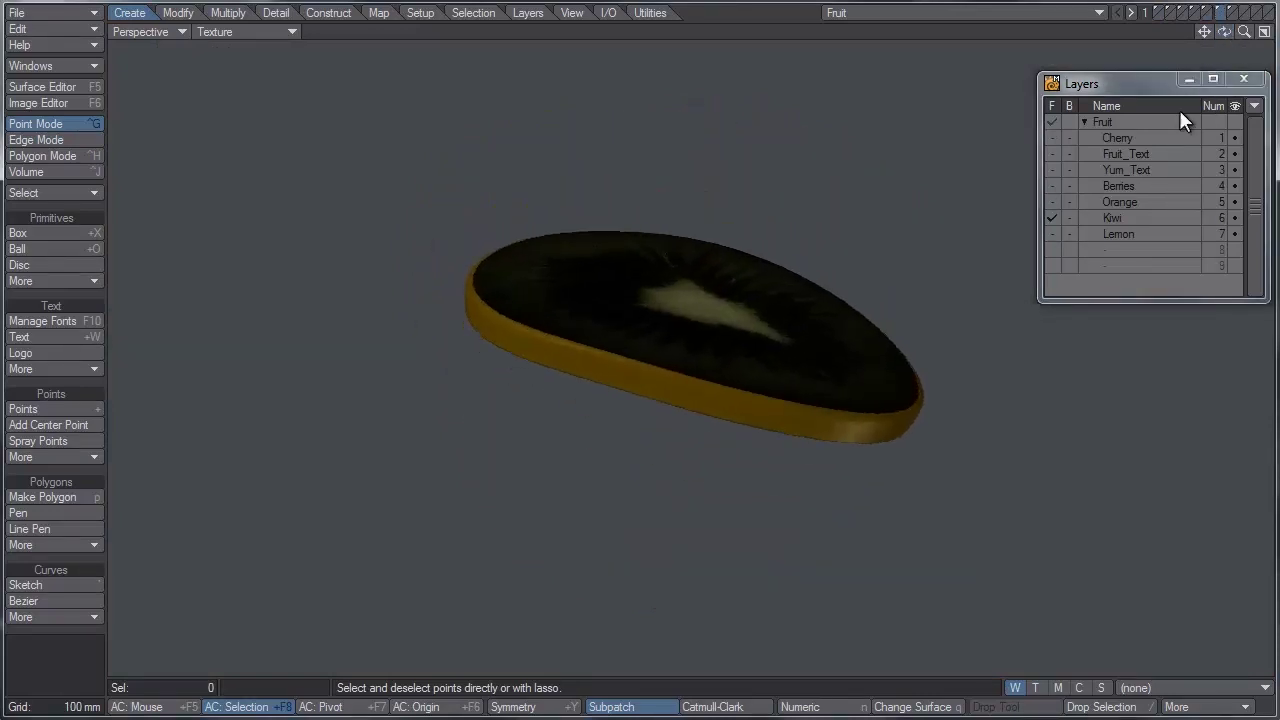
click(1141, 233)
drag(1224, 32, 1214, 60)
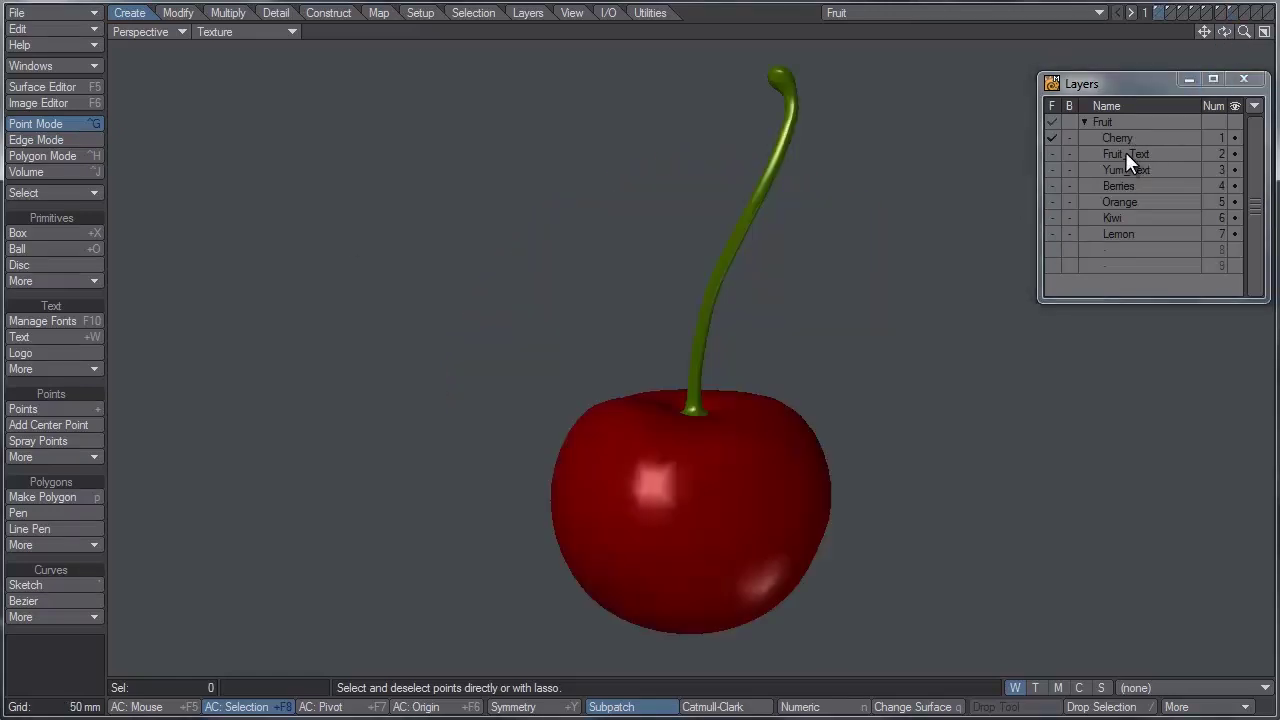
Step: Inspect the Fruit_Text and Yum_Text layers, fitting the text in the view
click(1124, 152)
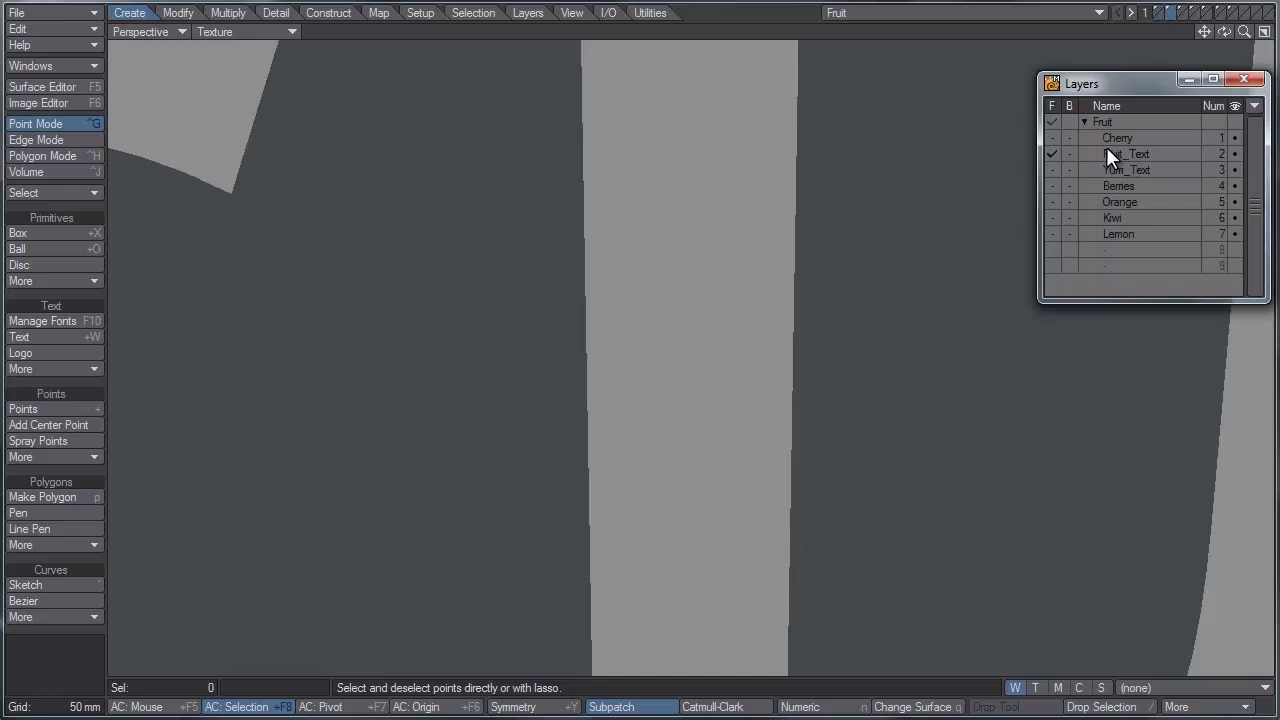
key(a)
drag(1224, 32, 1152, 105)
click(1128, 170)
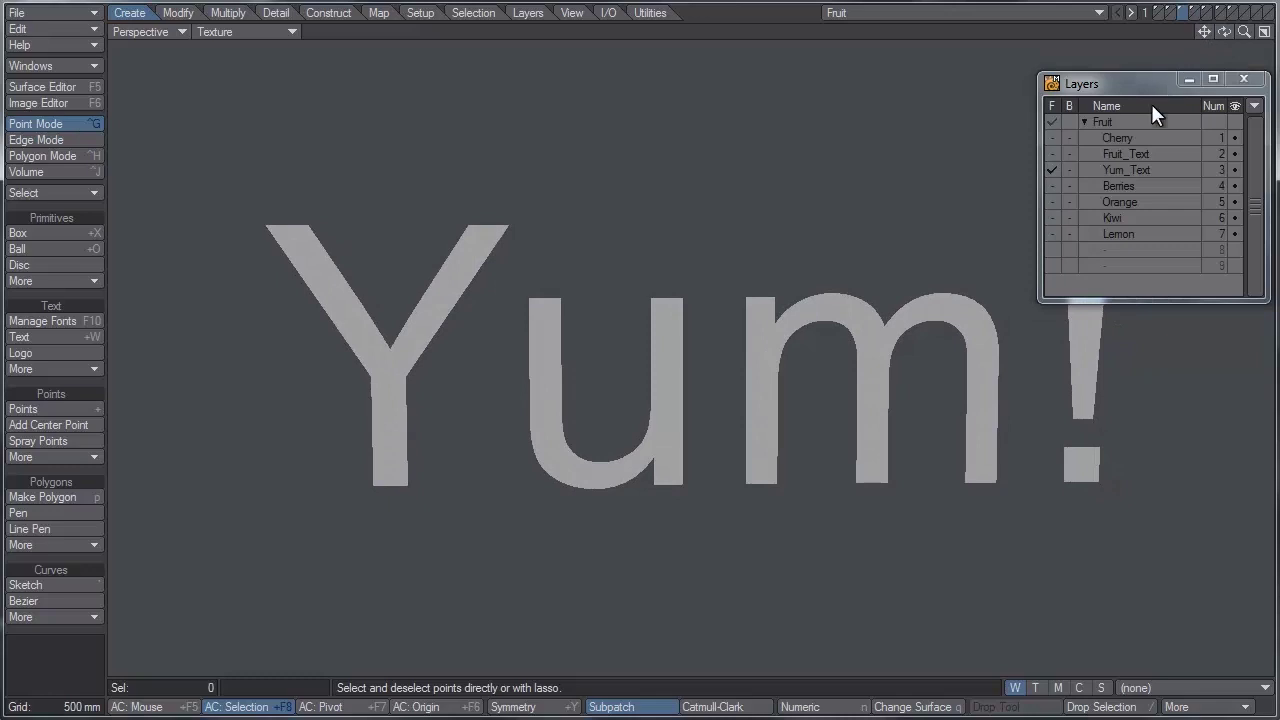
click(1116, 154)
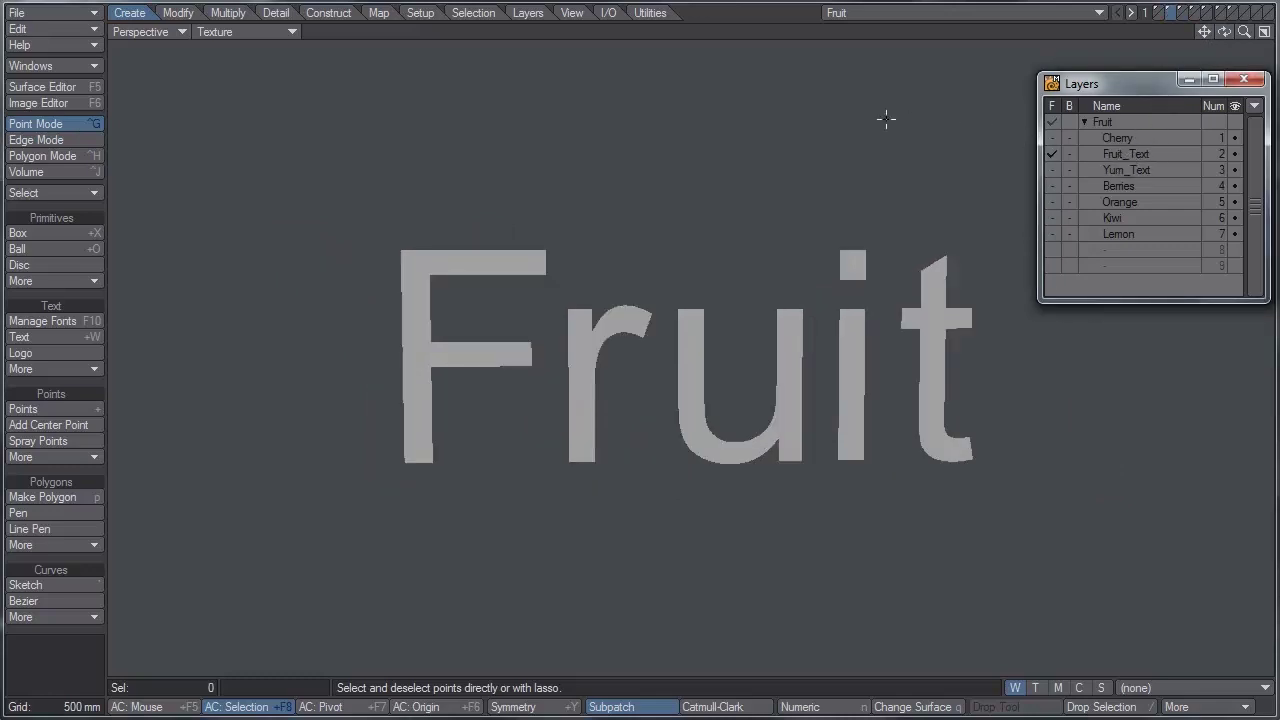
click(1112, 168)
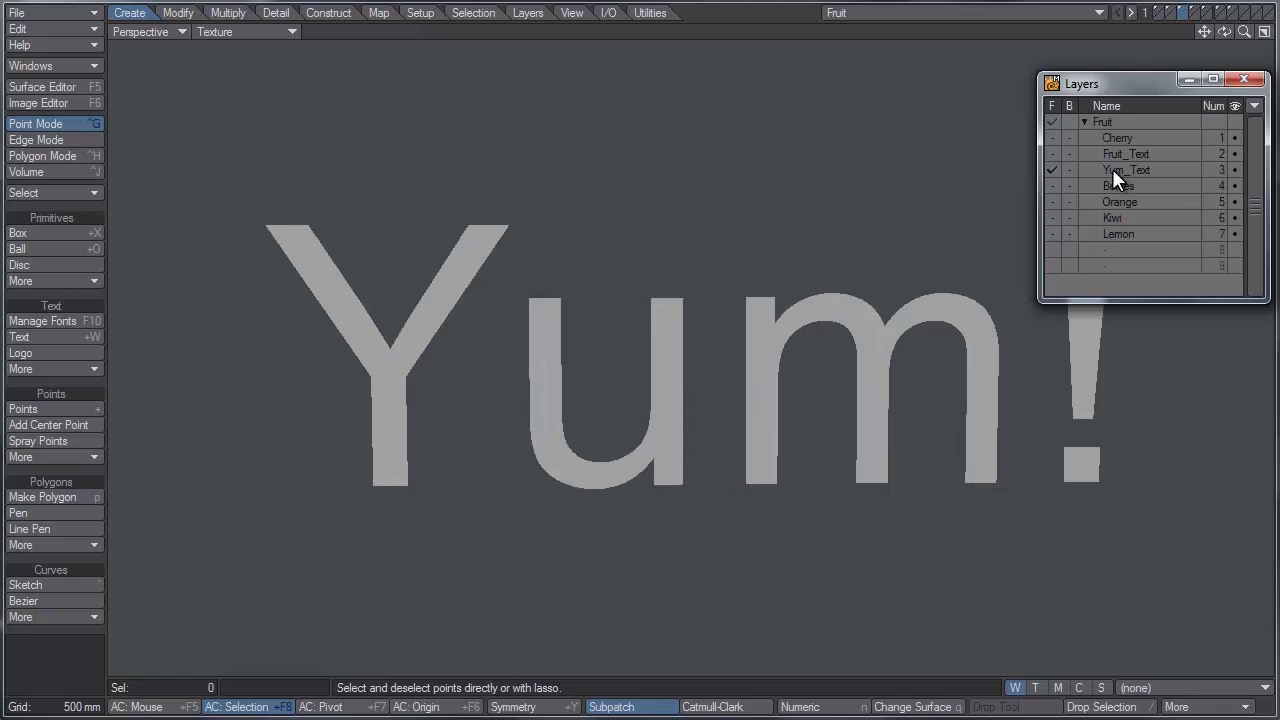
Step: Show the Fruit_Text and Yum_Text layers in Textured Wire mode and examine how their meshes are subdivided
click(1112, 153)
click(253, 31)
click(252, 47)
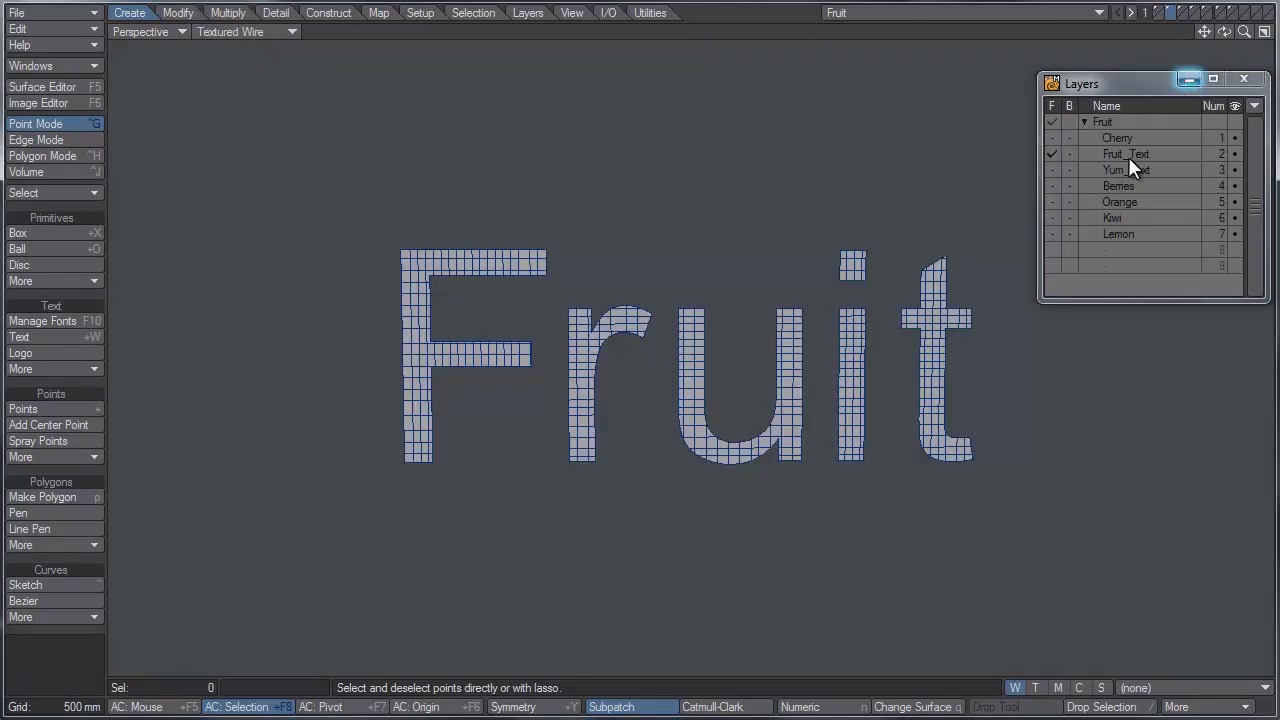
click(1114, 168)
click(1116, 153)
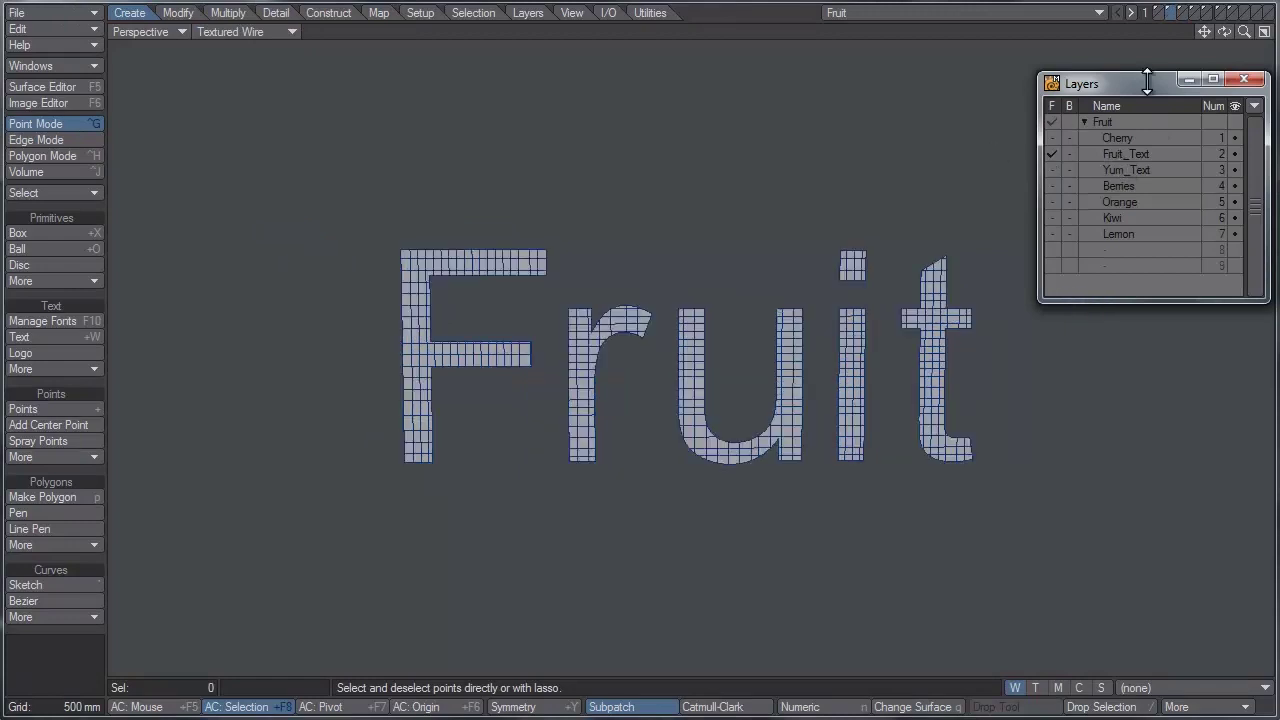
drag(1224, 31, 1200, 46)
key(1)
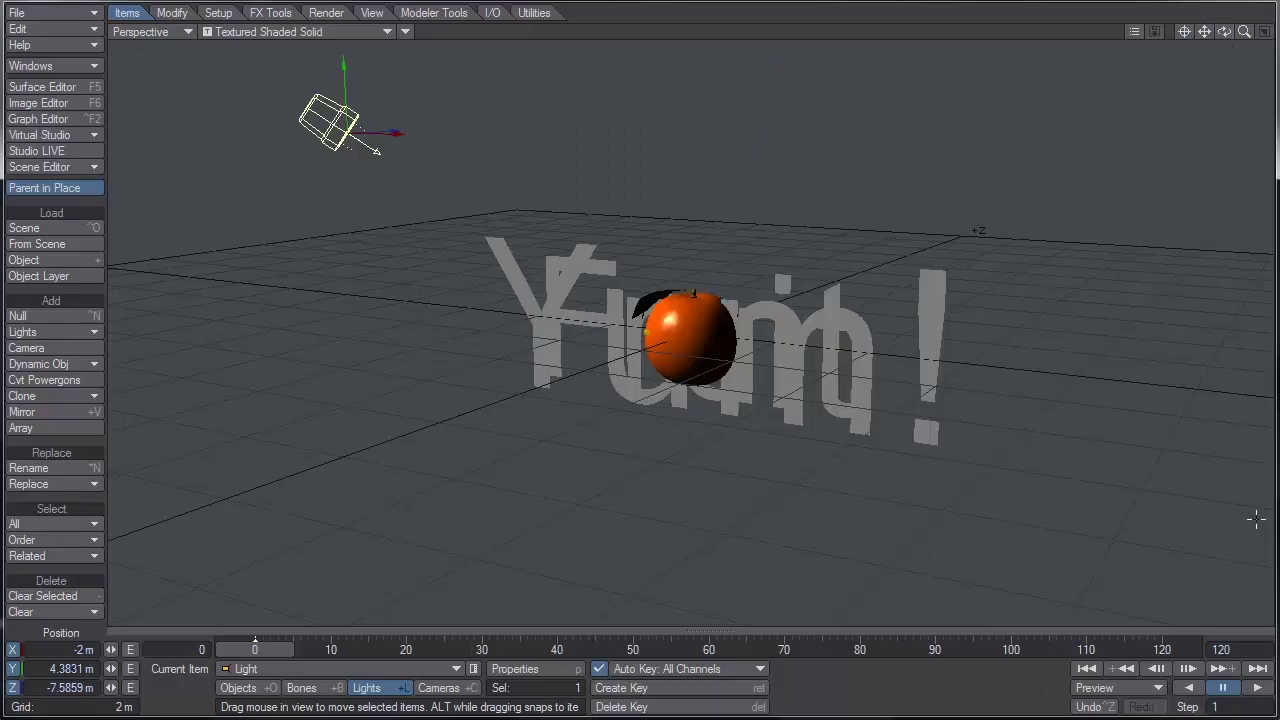
Step: Switch to Layout and set the scene's last frame to 200
click(1240, 650)
text(200)
key(Return)
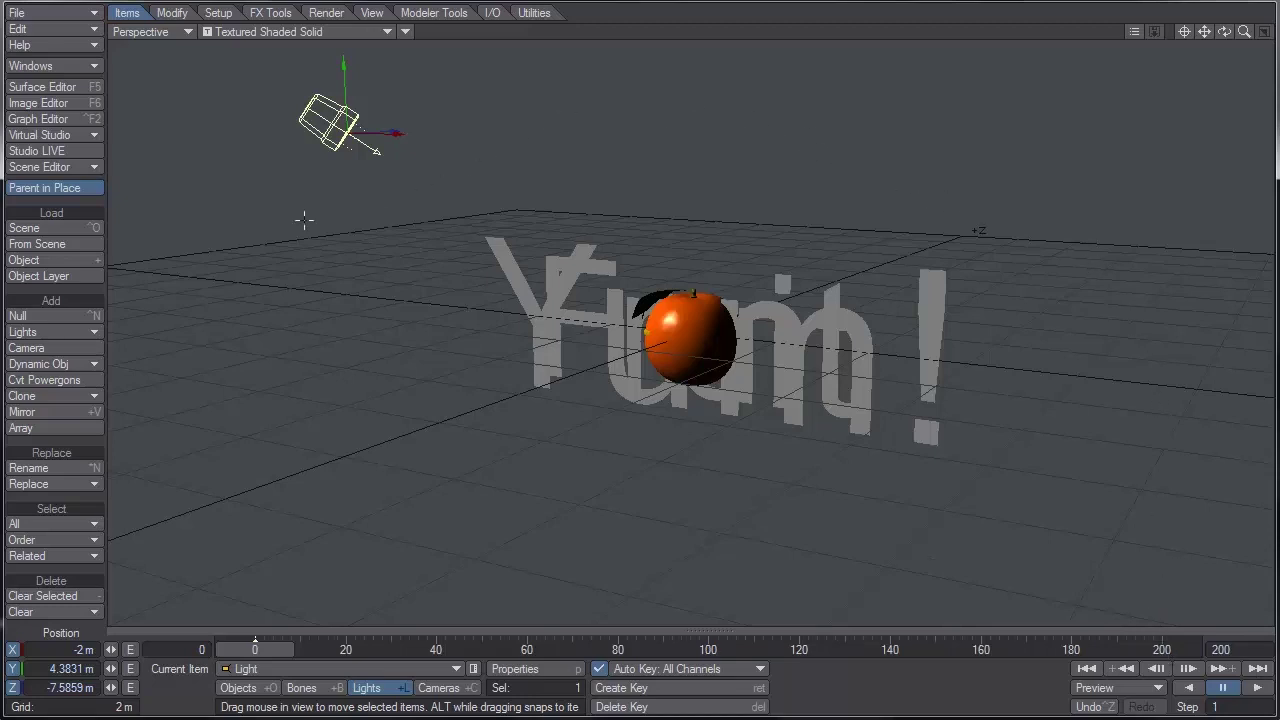
Step: Open the Scene Editor and set the visibility of Fruit:Berries, Fruit:Cherry and Fruit:Fruit_Text to Hidden
click(55, 167)
click(65, 163)
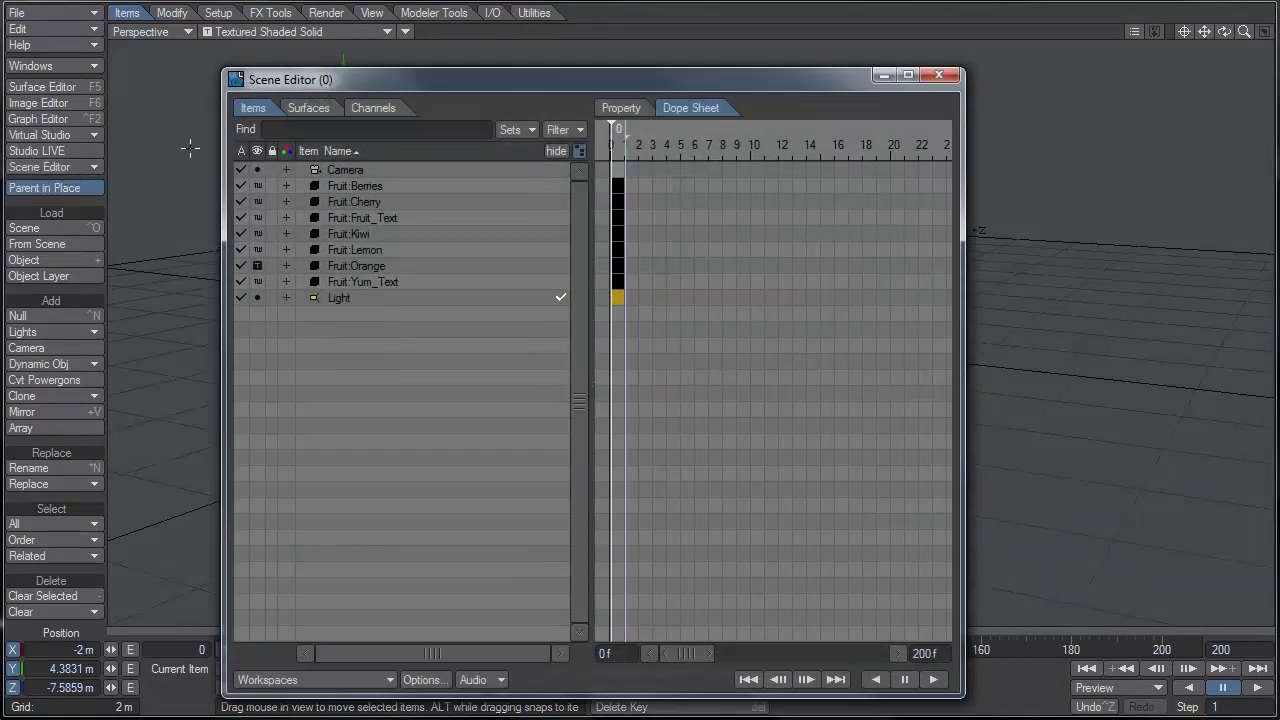
drag(474, 84, 501, 68)
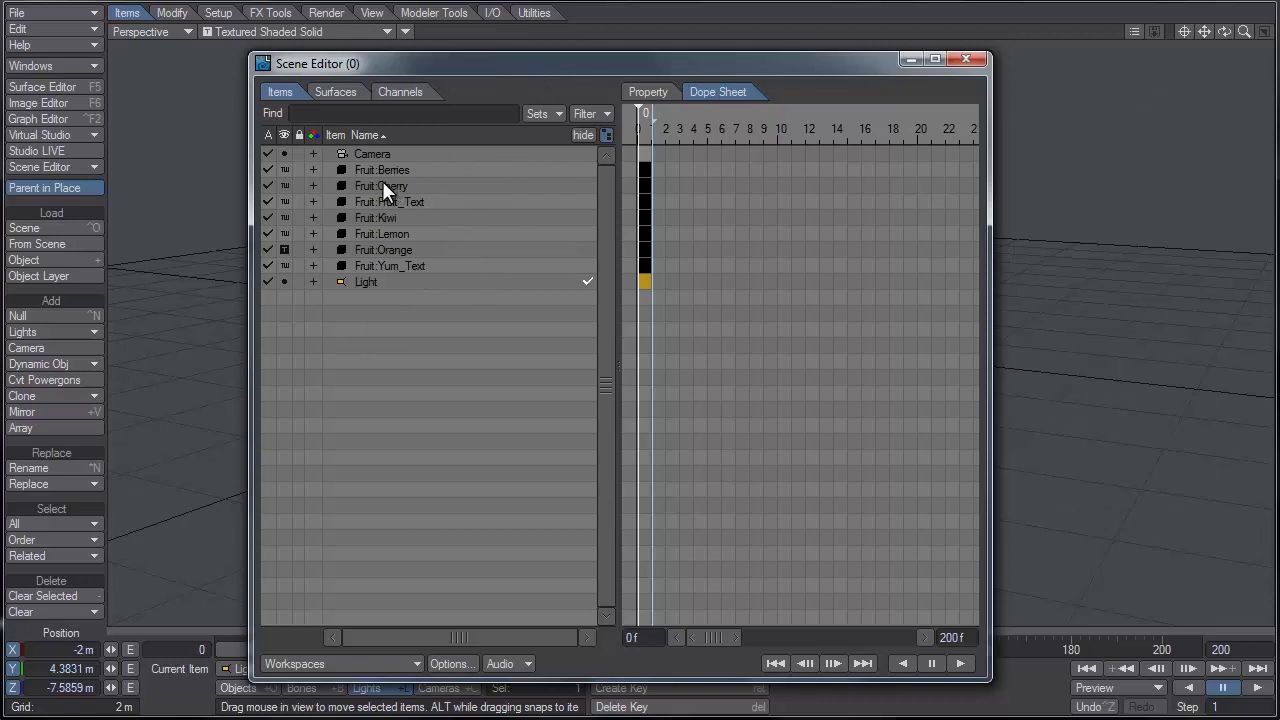
click(285, 169)
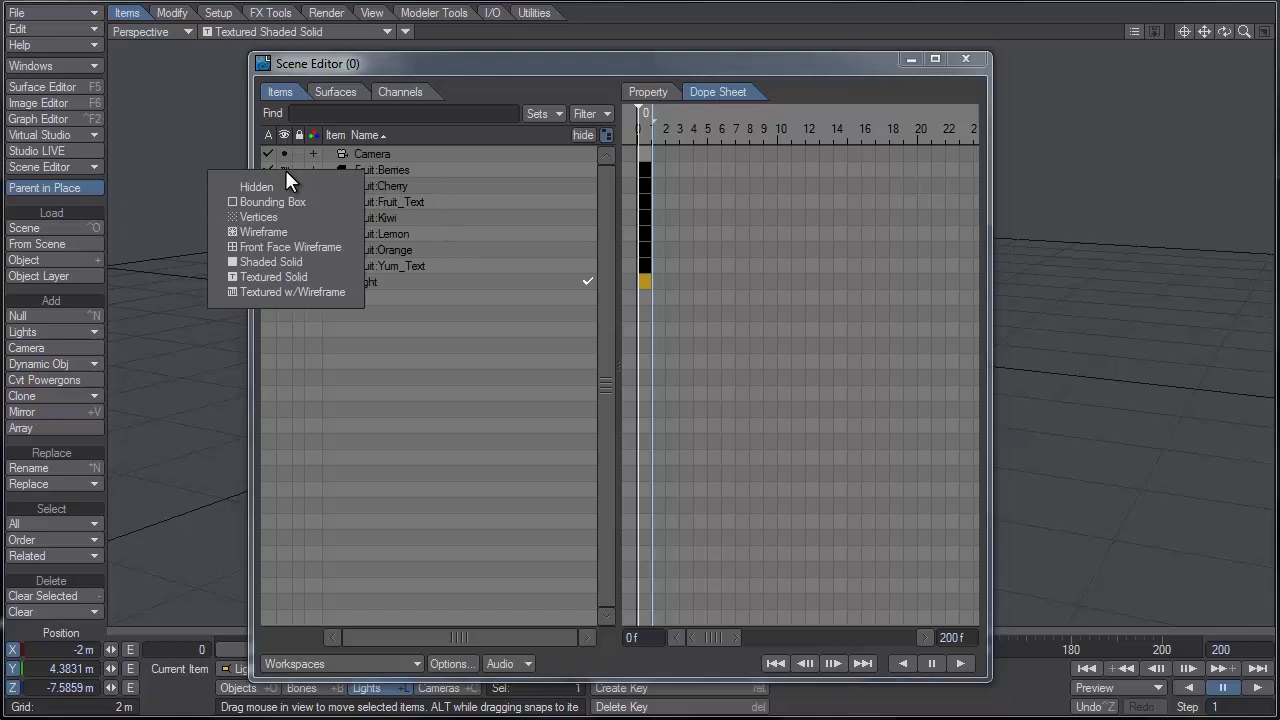
click(280, 187)
click(284, 185)
click(287, 195)
click(284, 201)
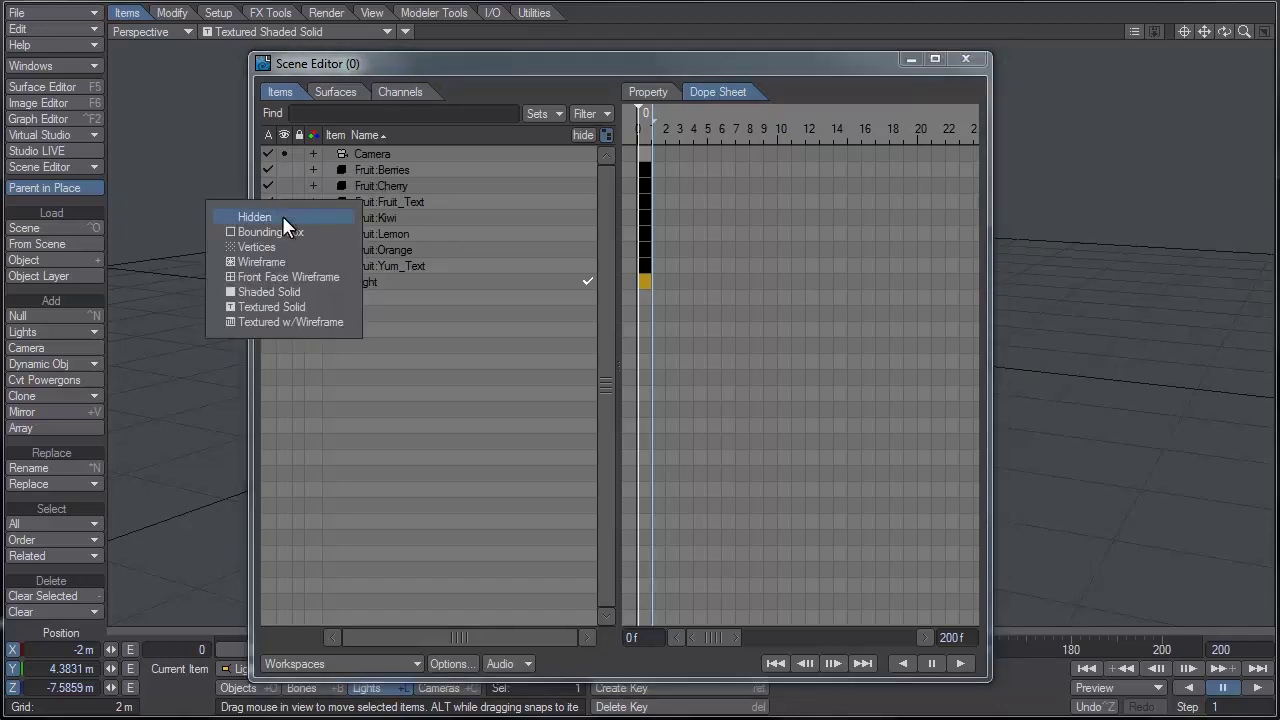
click(282, 215)
Step: Set Fruit:Kiwi, Fruit:Lemon, Fruit:Orange and Fruit:Yum_Text to Hidden and close the Scene Editor
click(285, 217)
click(284, 230)
click(284, 233)
click(284, 246)
click(284, 249)
click(281, 267)
click(282, 266)
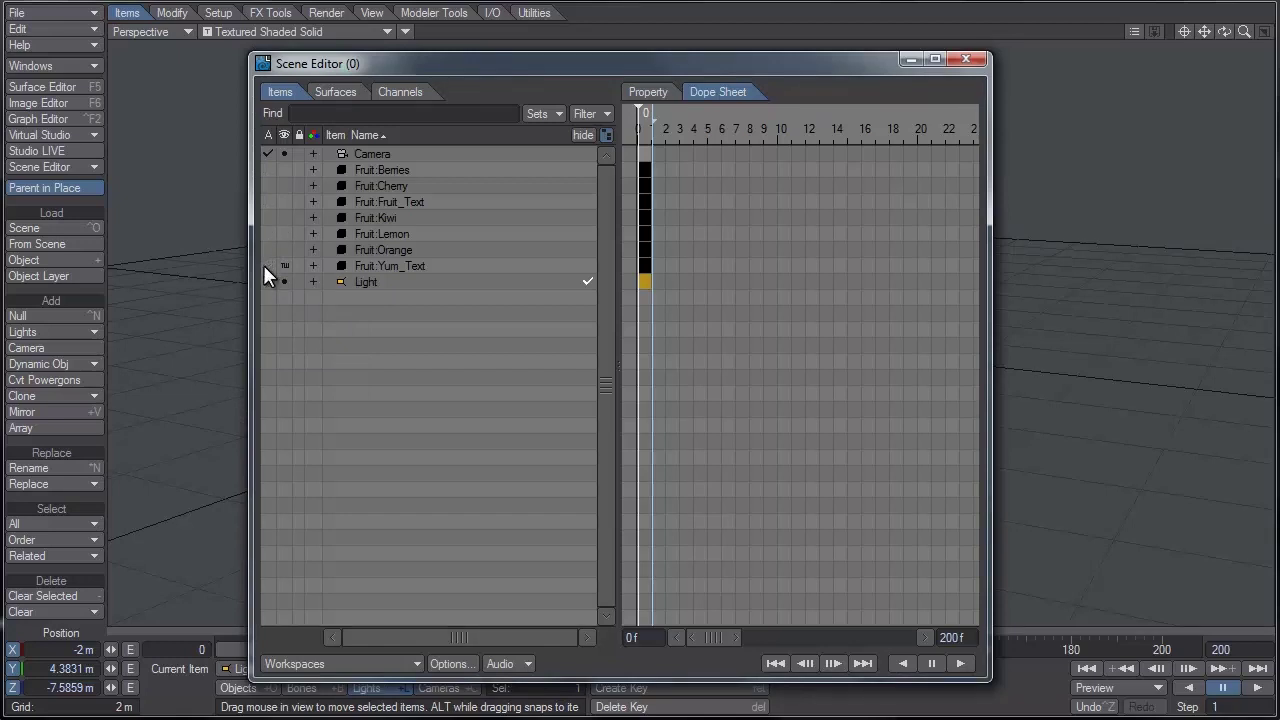
click(286, 276)
click(286, 276)
click(968, 60)
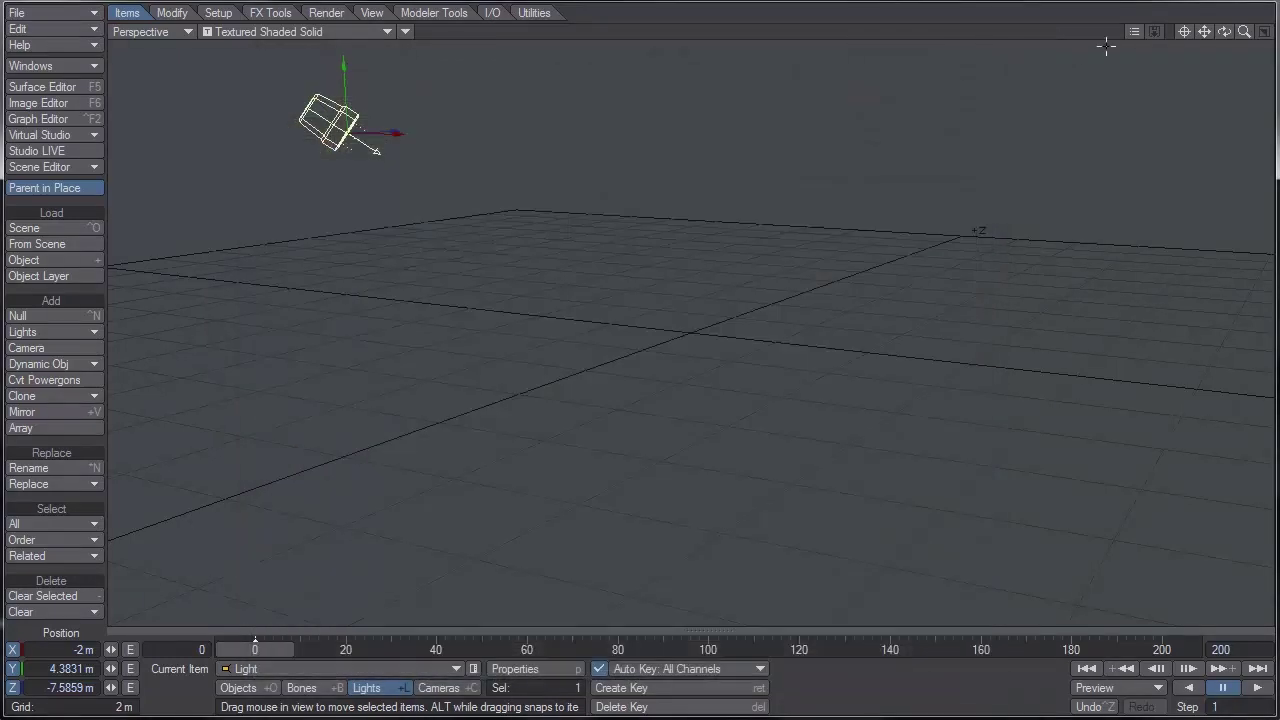
Step: Look through the hidden Fruit objects by making them the current item, ending on Fruit:Cherry
click(257, 689)
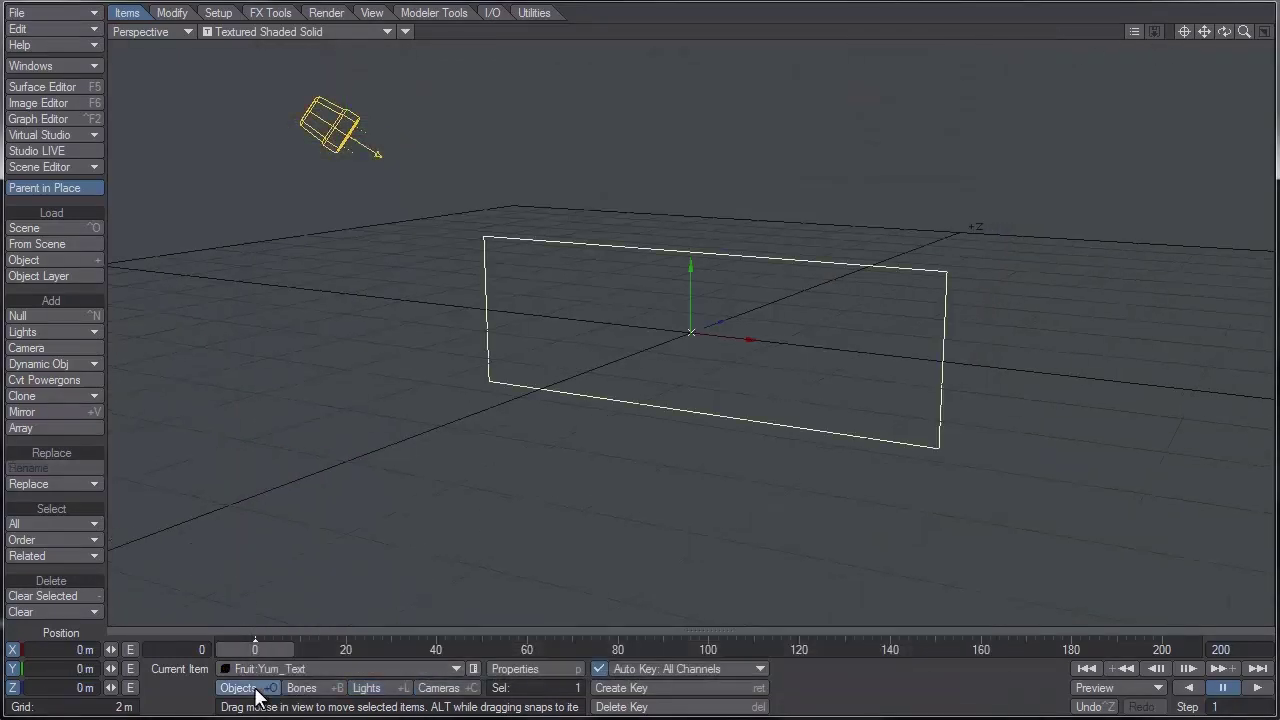
click(260, 668)
click(304, 652)
click(305, 668)
click(306, 682)
key(Up)
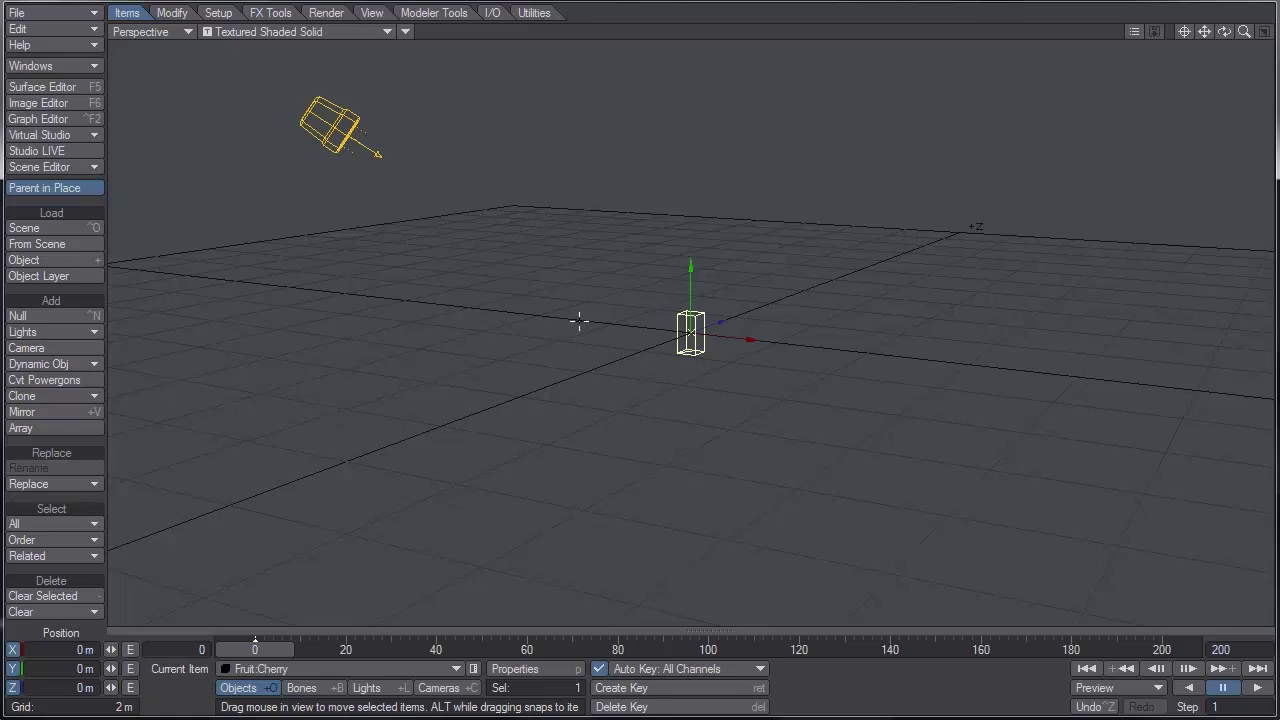
Step: Add a new box-shaped flock generator in the Flocking window and close that window
click(73, 62)
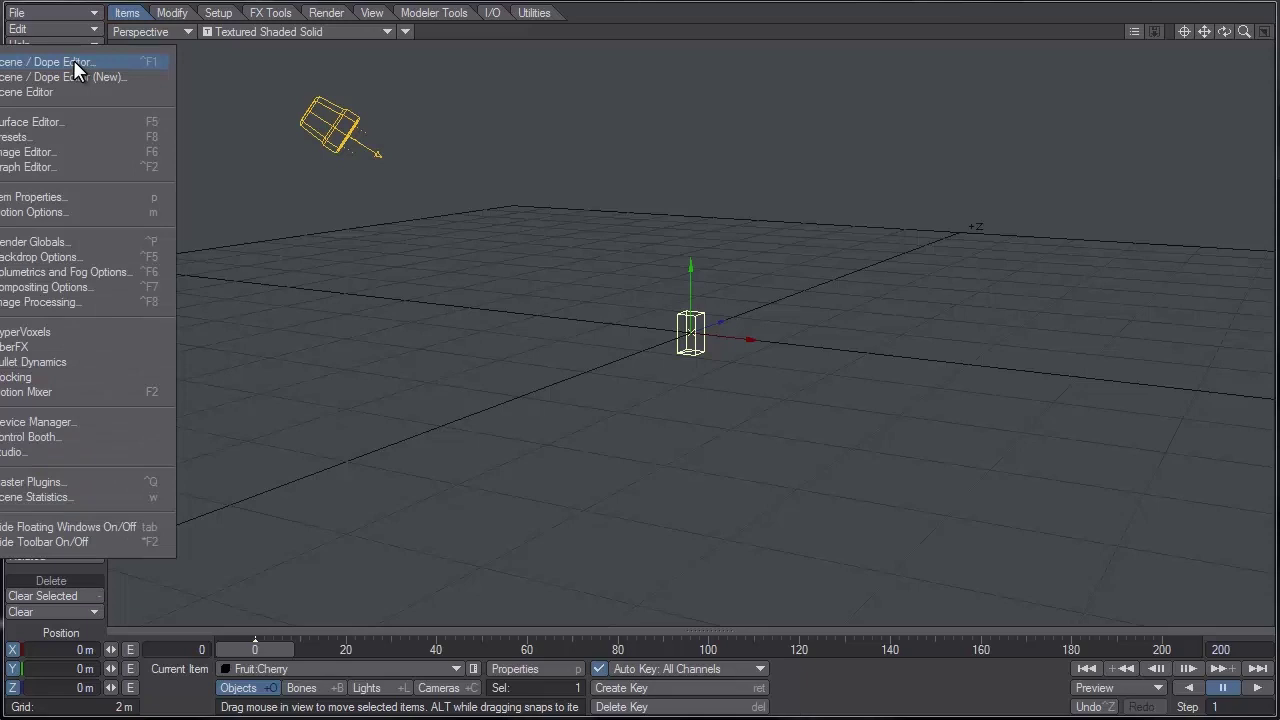
click(70, 372)
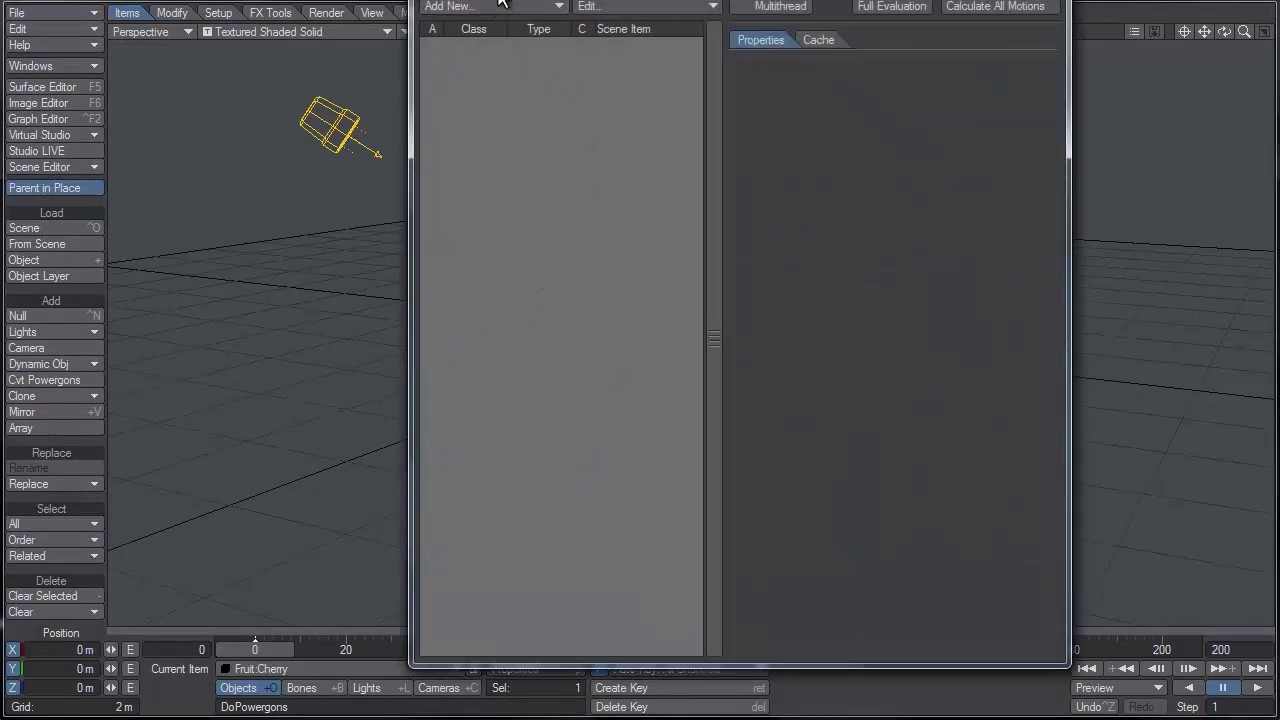
click(483, 8)
click(473, 24)
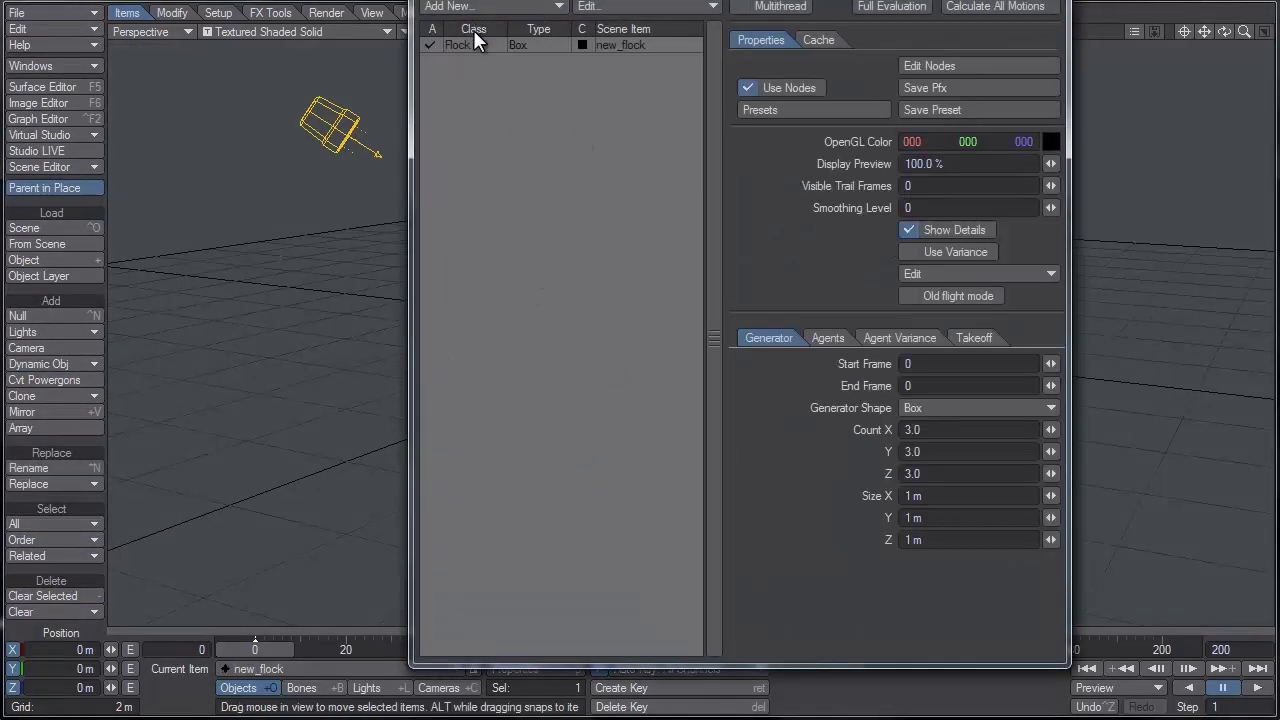
click(1048, 2)
Step: Open the Flock Generator properties and move the new flock along the Z axis to about -8.89 m
drag(1244, 33, 1212, 46)
key(p)
double_click(689, 173)
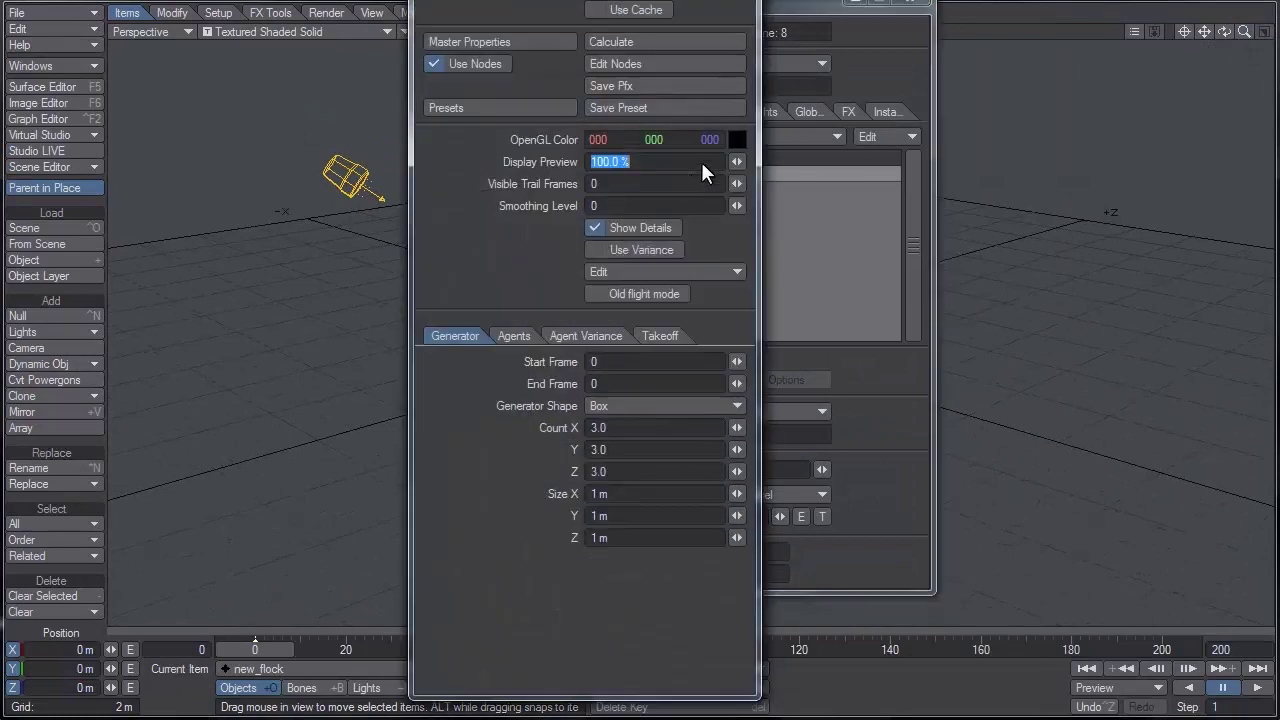
click(912, 2)
drag(585, 2, 325, 10)
drag(734, 318, 419, 417)
drag(365, 3, 934, 0)
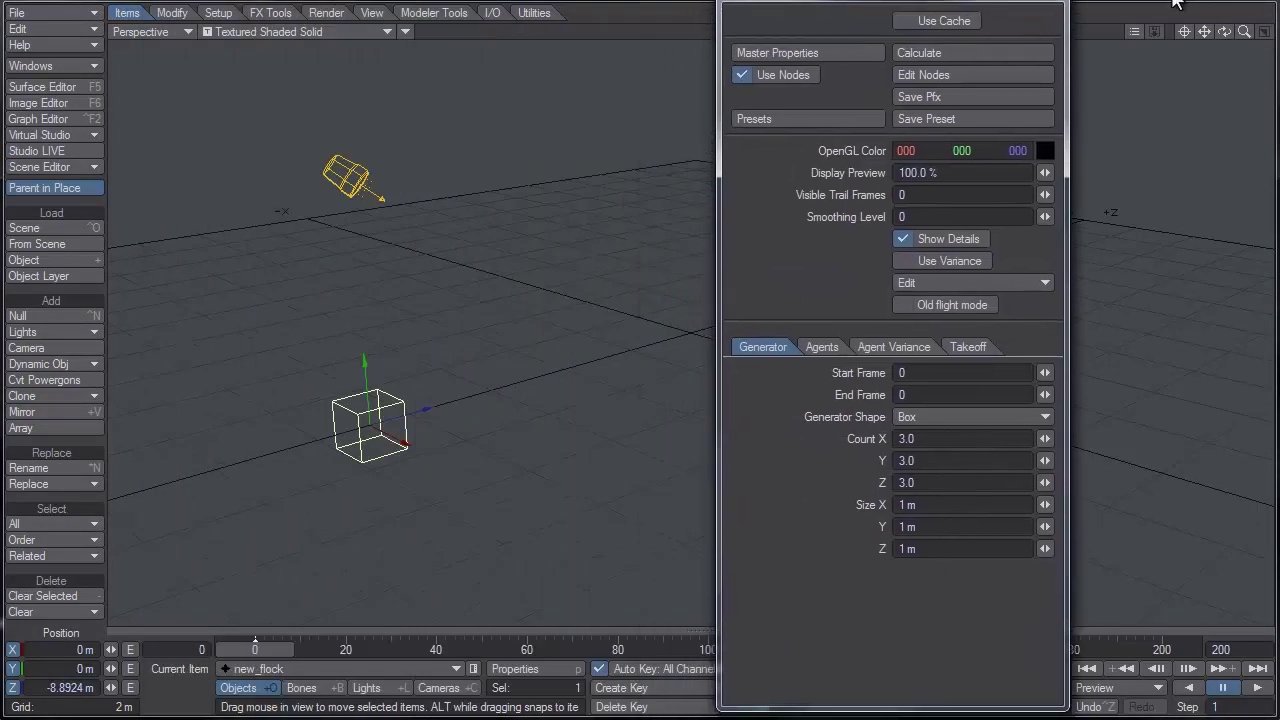
Step: Set the flock generator's Count X to 150 and its Size X to 10 m
click(941, 438)
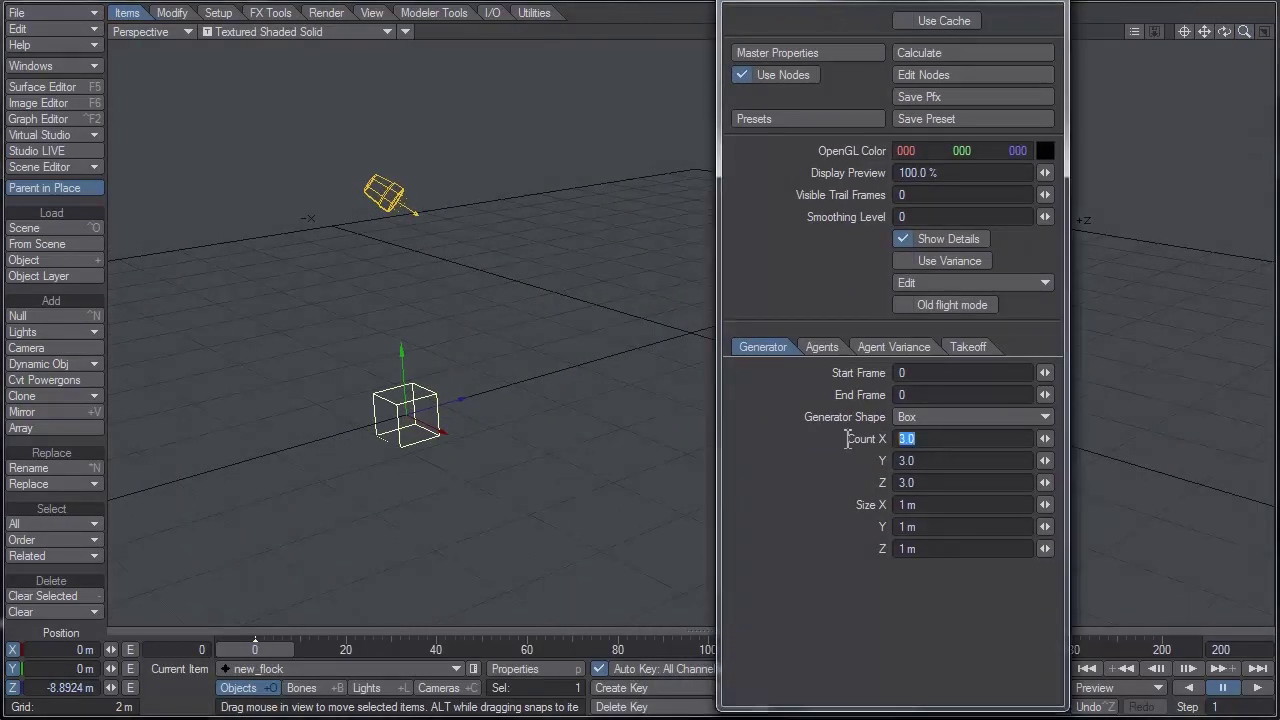
text(150)
key(Return)
click(936, 504)
text(10)
key(Return)
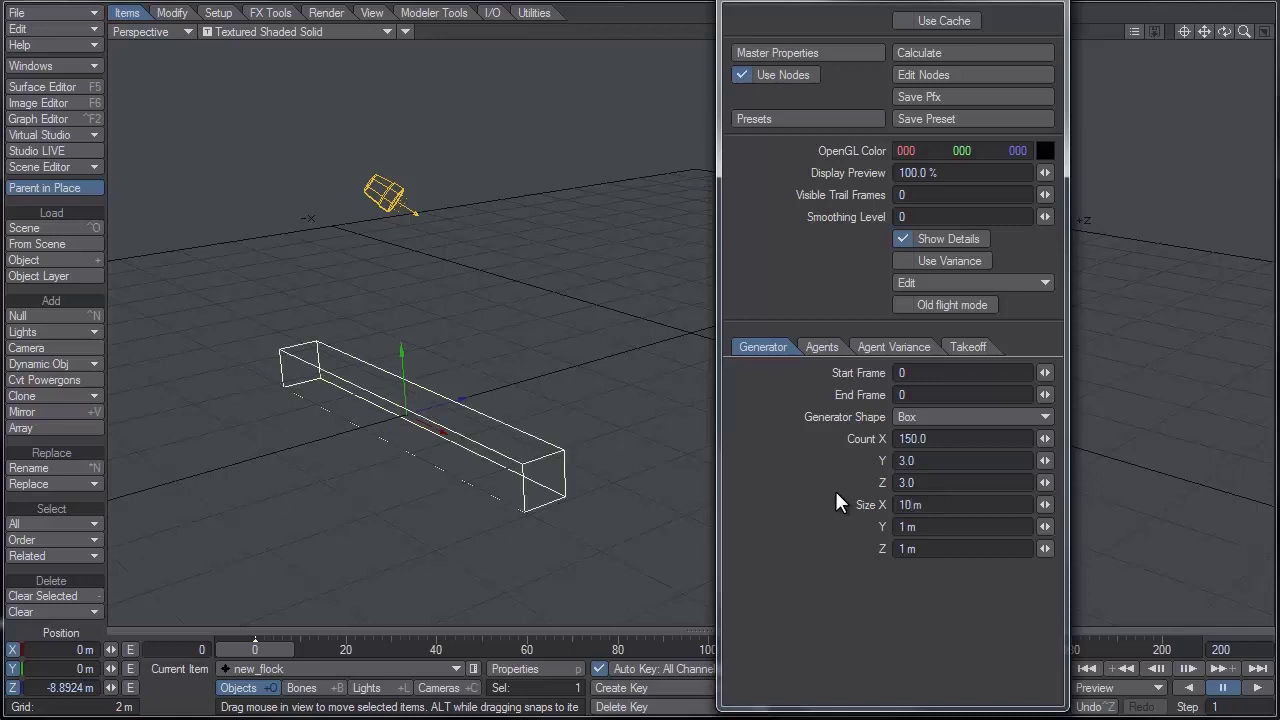
Step: Set the flock generator's Size Z to 2 m and calculate the flock
click(946, 549)
text(2)
key(Return)
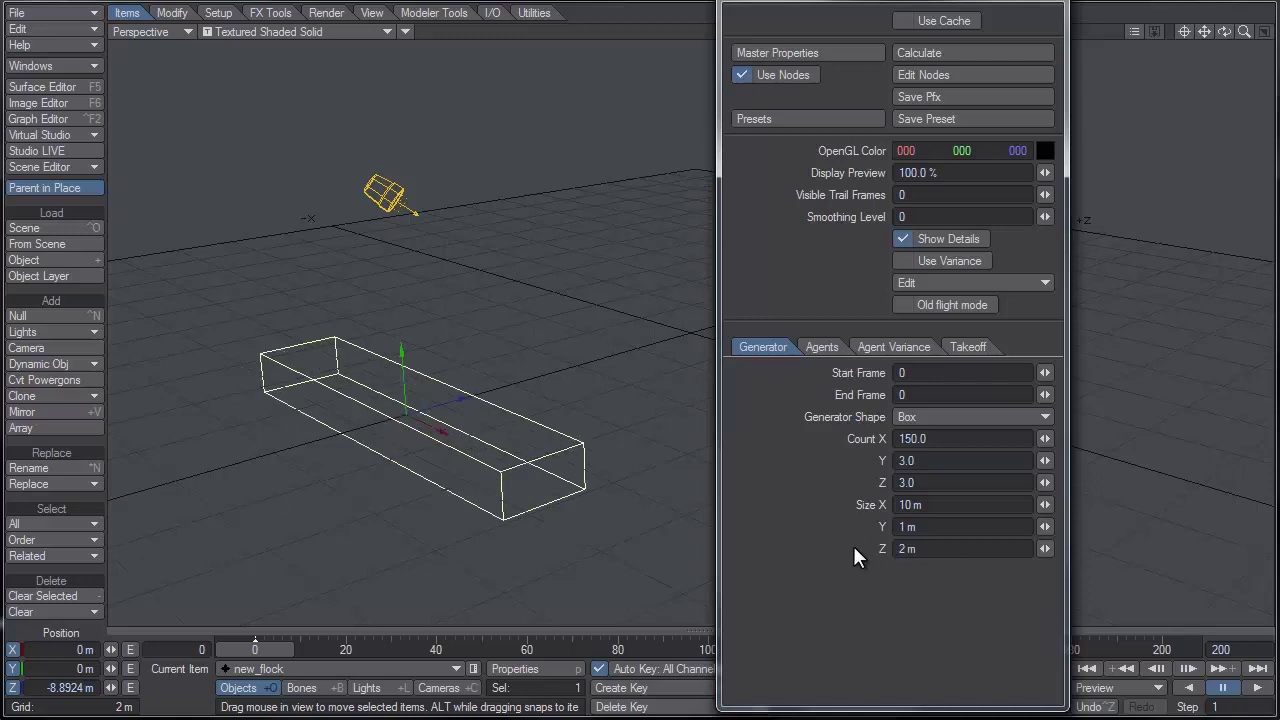
drag(1226, 33, 1186, 36)
click(940, 53)
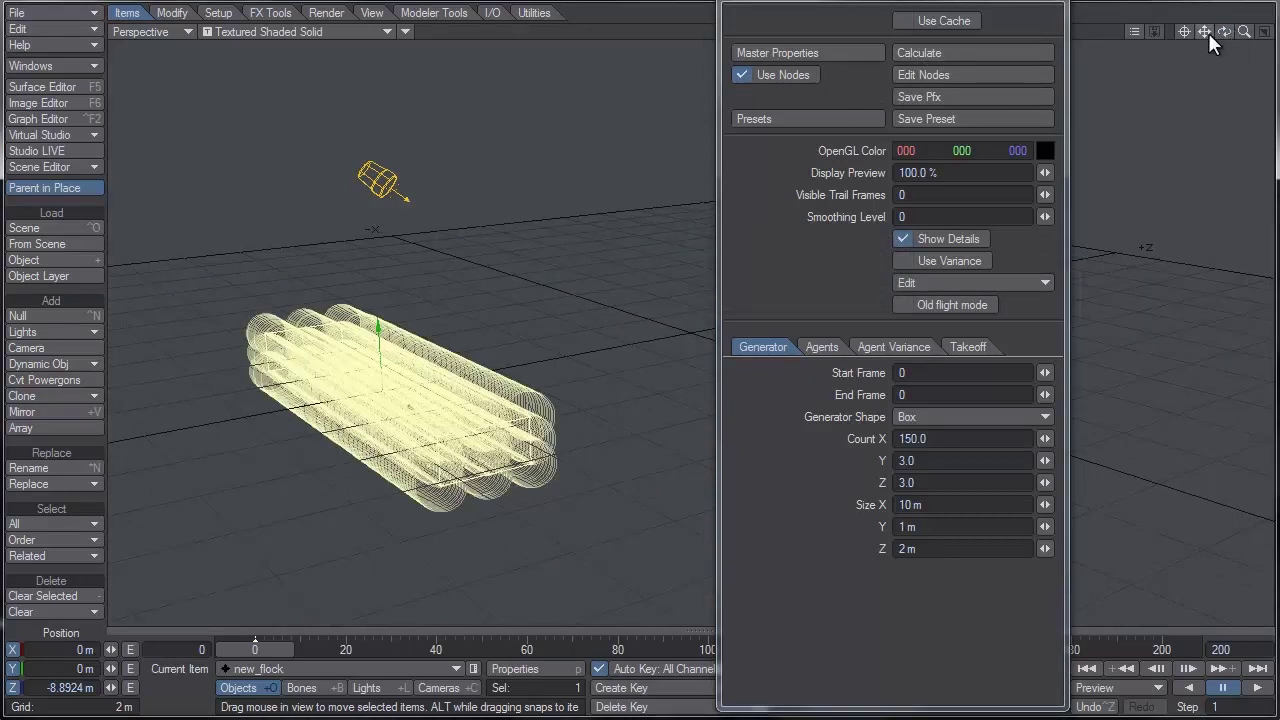
mouse_move(1224, 32)
mouse_down()
mouse_move(1204, 34)
mouse_move(1232, 22)
mouse_move(1208, 28)
mouse_move(1220, 30)
mouse_up()
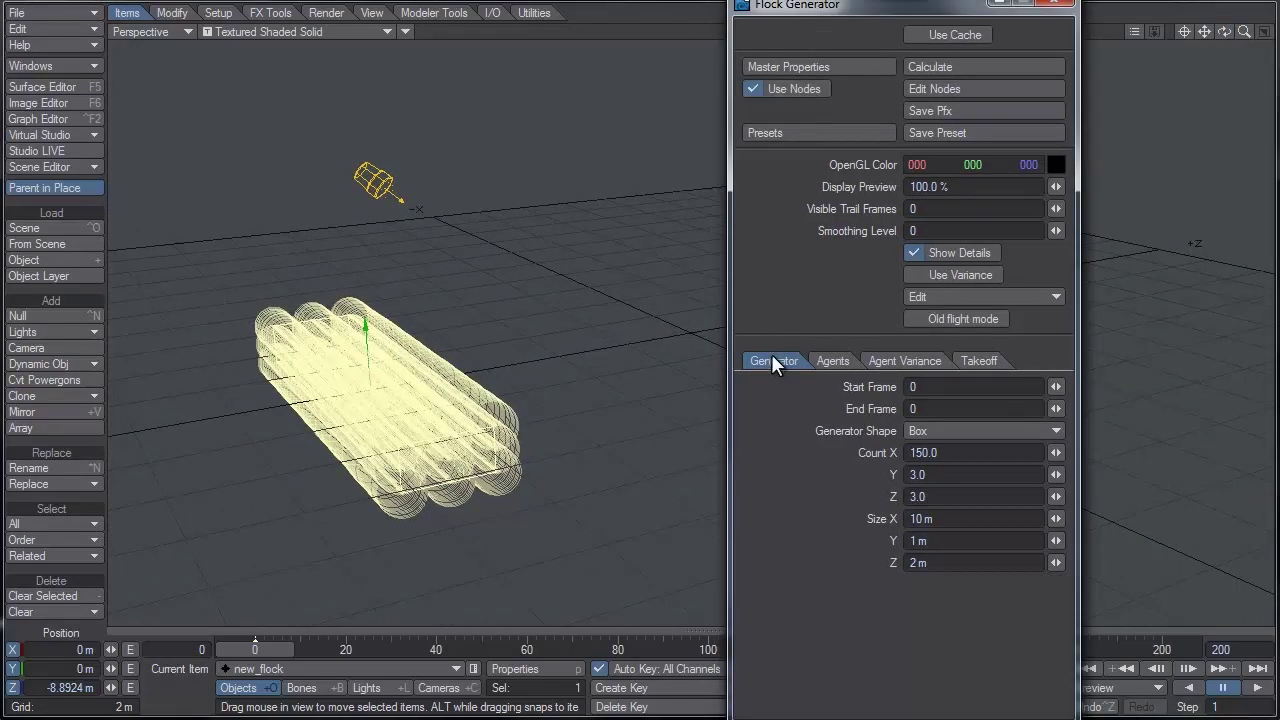
Step: Set the flock agents' Range, Cohesion Range and Match Velocity Range to 0 m and close the generator properties
click(829, 362)
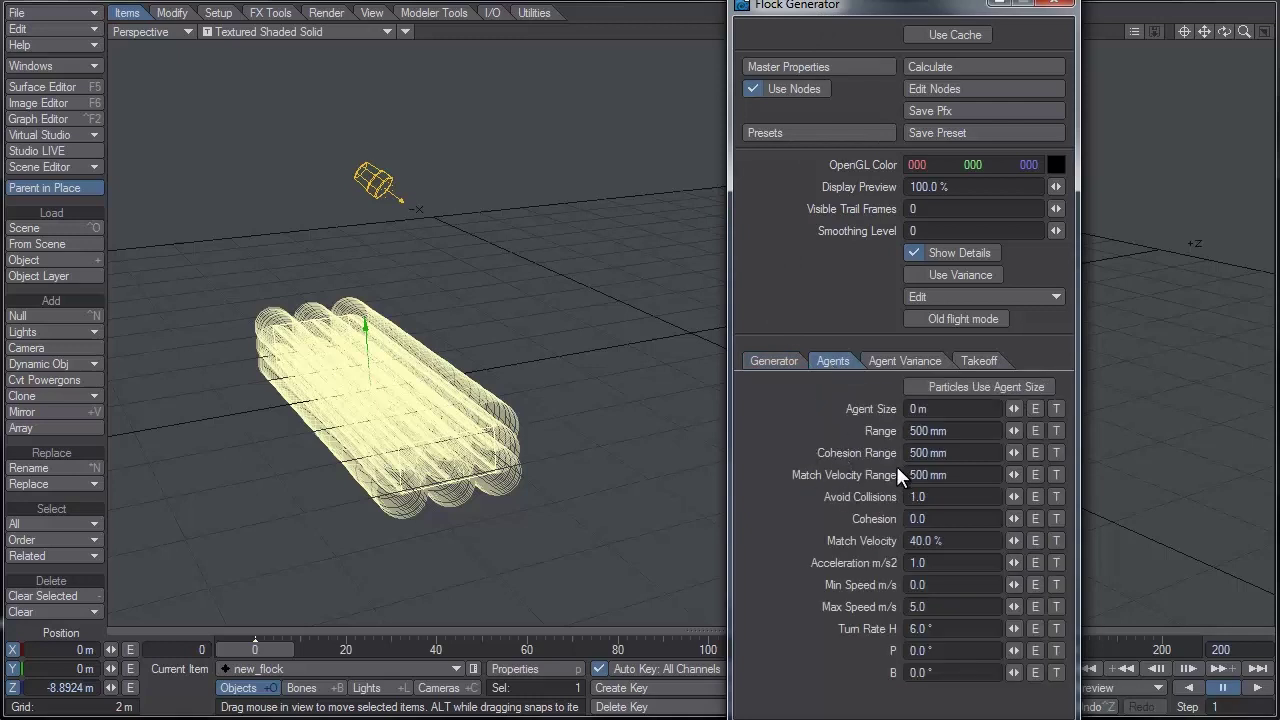
drag(979, 431, 859, 429)
text(0)
key(Return)
click(948, 453)
key(ctrl+a)
text(0)
text(0)
key(Return)
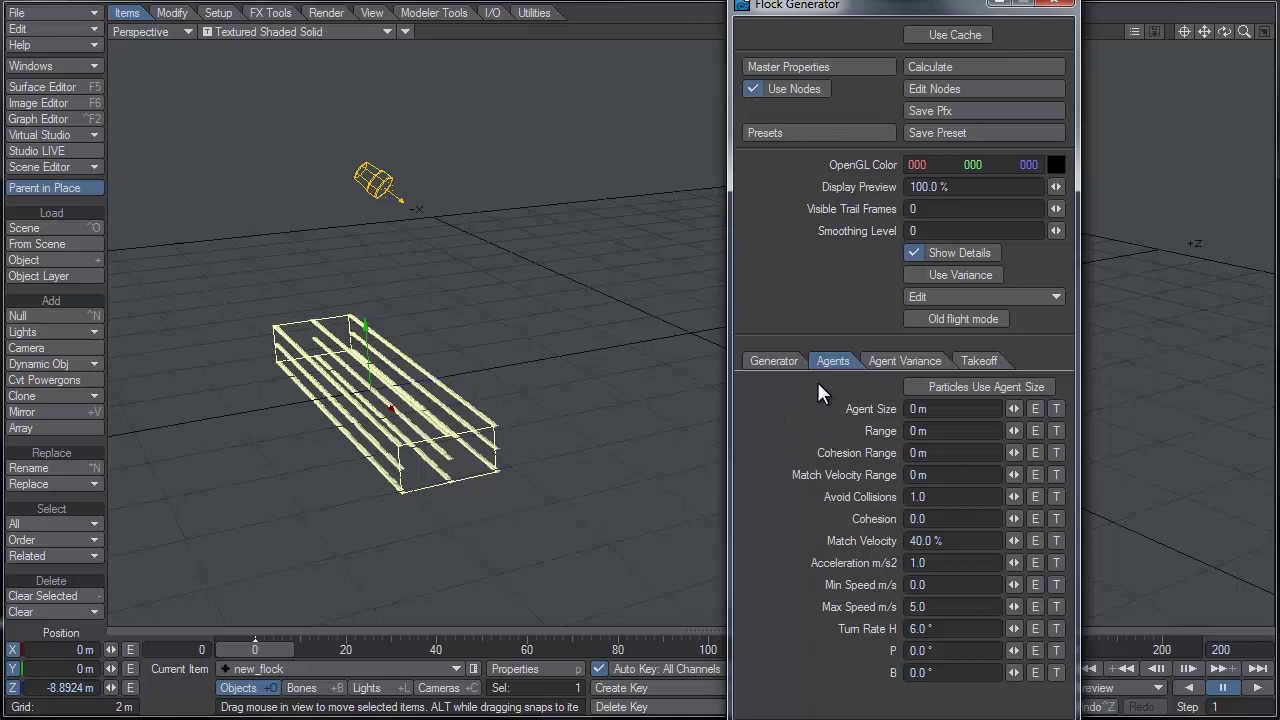
click(1067, 6)
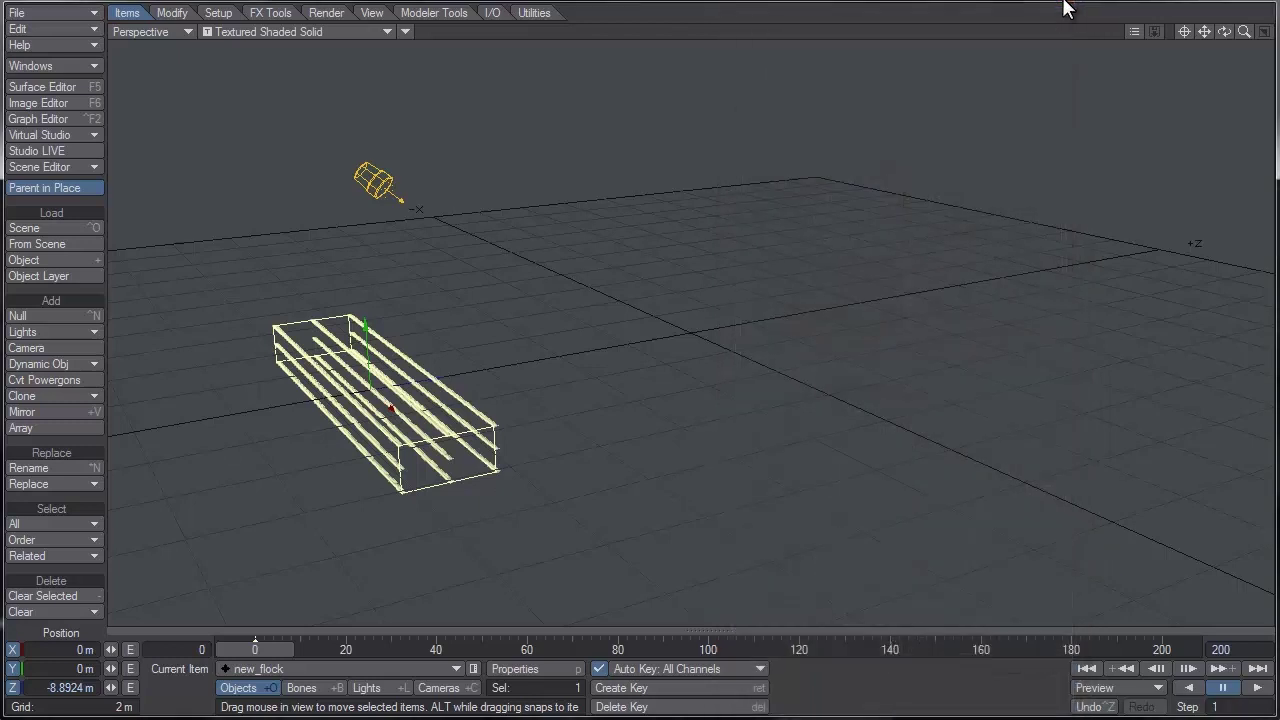
Step: Add a Flock Director to the Fruit_Text object and open the director's properties on their own
click(350, 668)
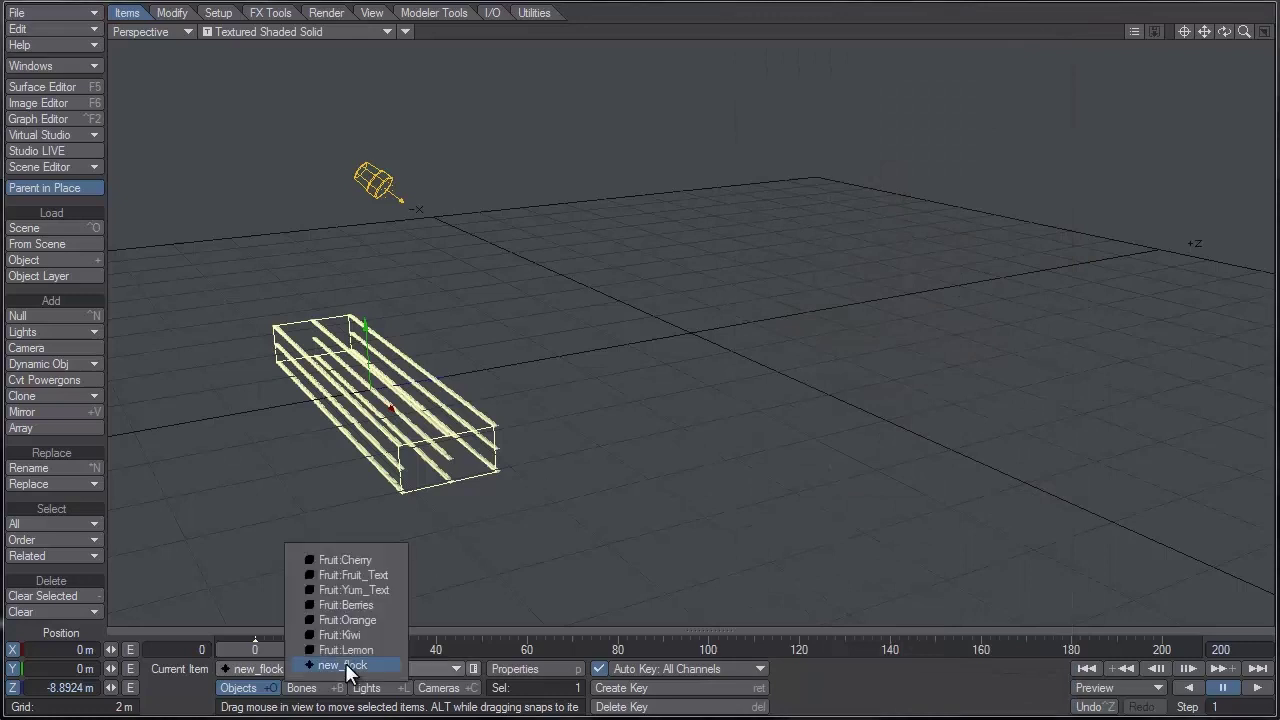
click(353, 576)
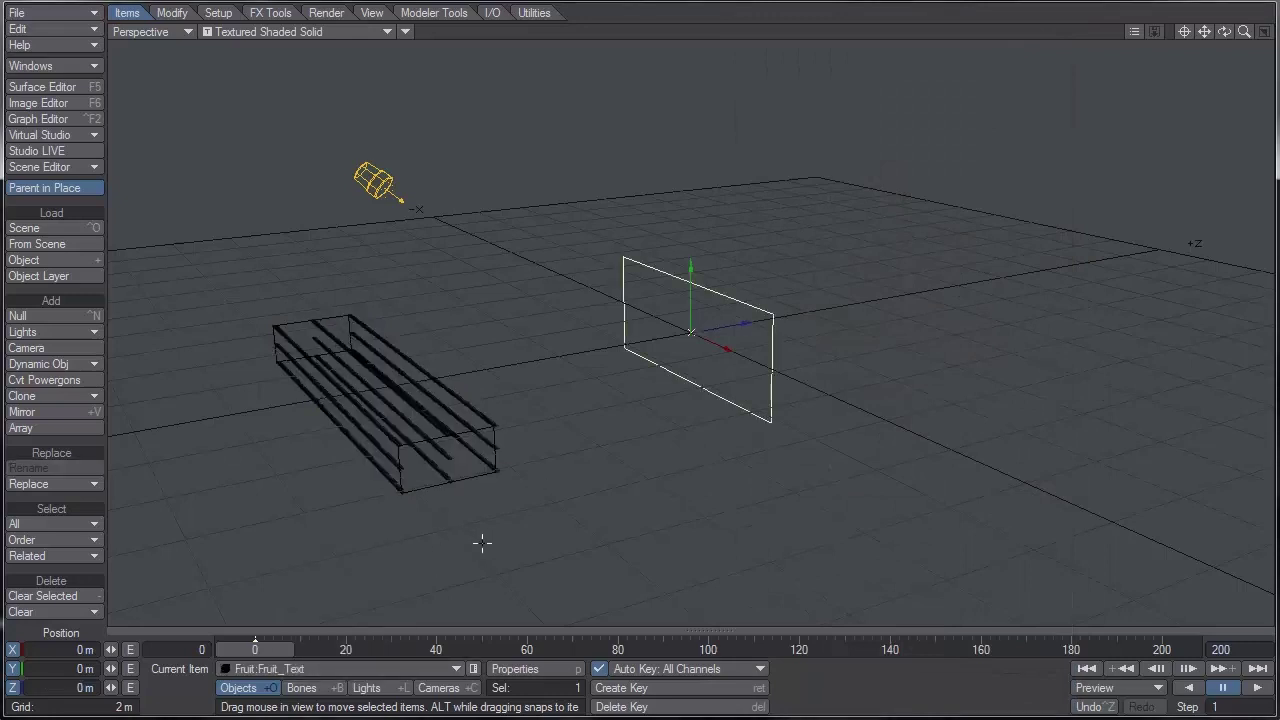
key(p)
click(606, 132)
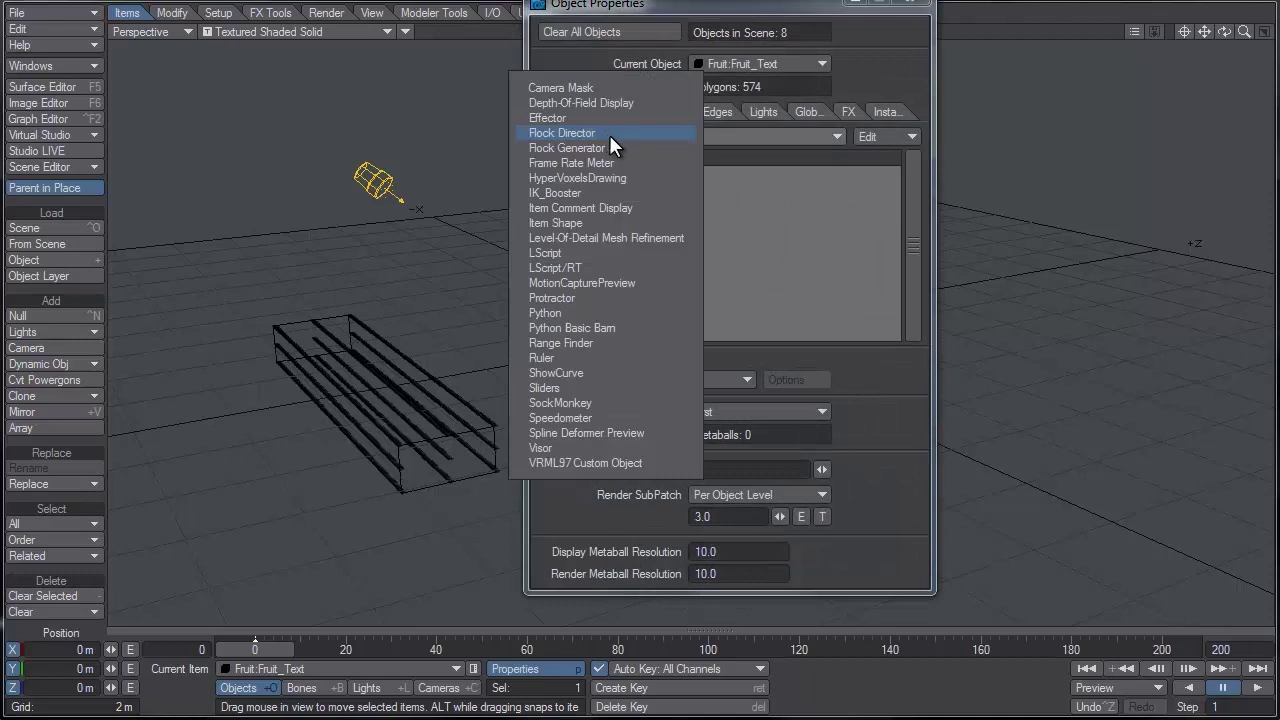
click(620, 133)
double_click(677, 172)
drag(869, 17, 955, 93)
click(915, 3)
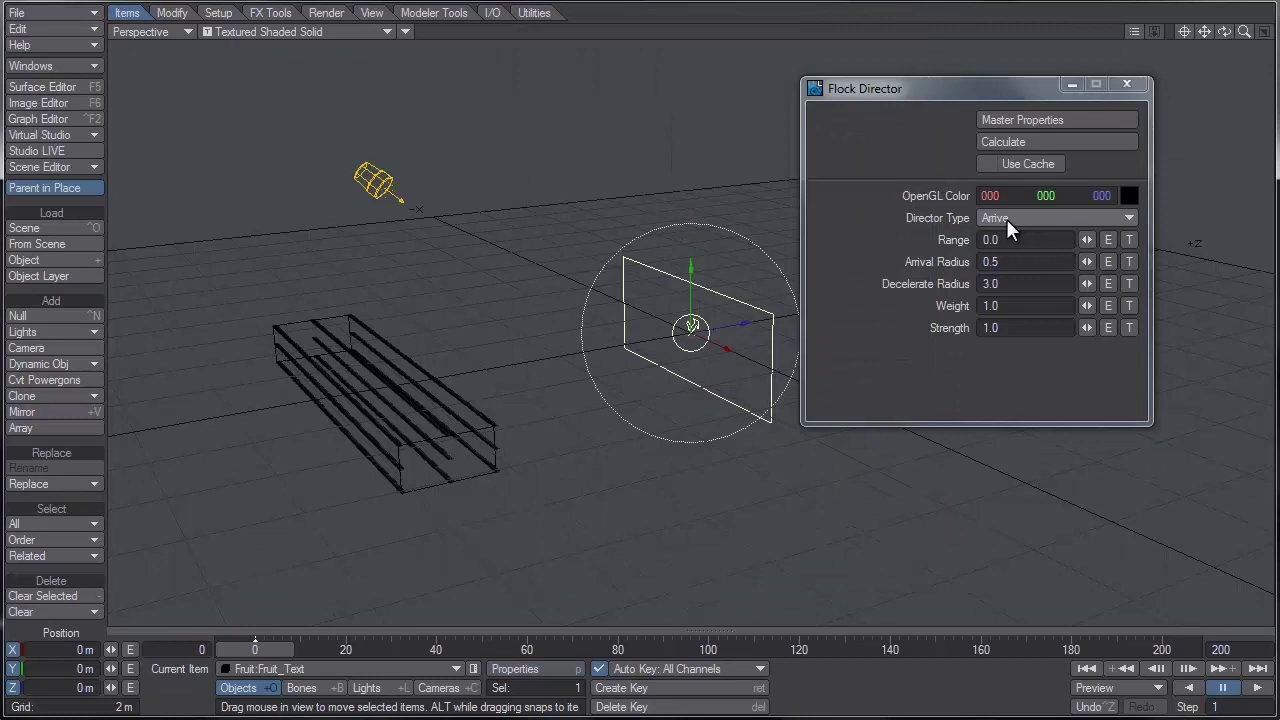
Step: Set the Fruit_Text director's Arrival Radius to 0 and Decelerate Radius to 1, and calculate the flock
click(1020, 262)
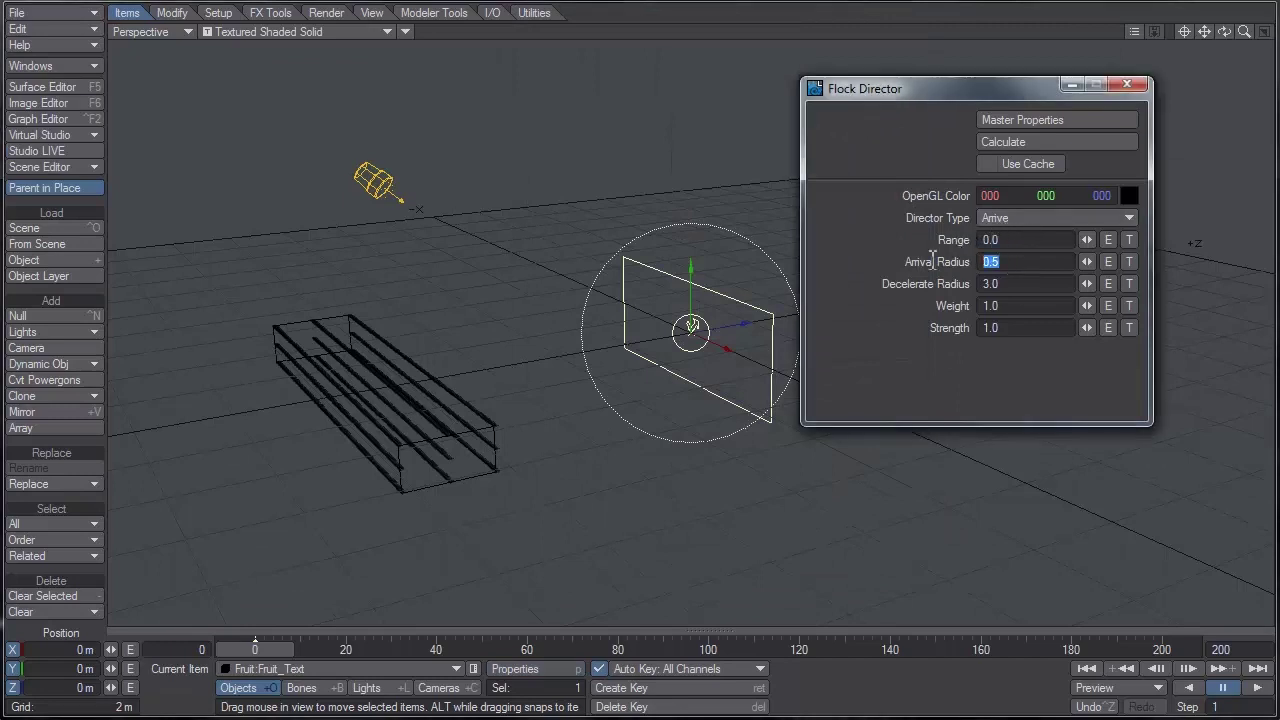
text(0)
key(Return)
click(1010, 283)
text(1)
key(Return)
click(1079, 143)
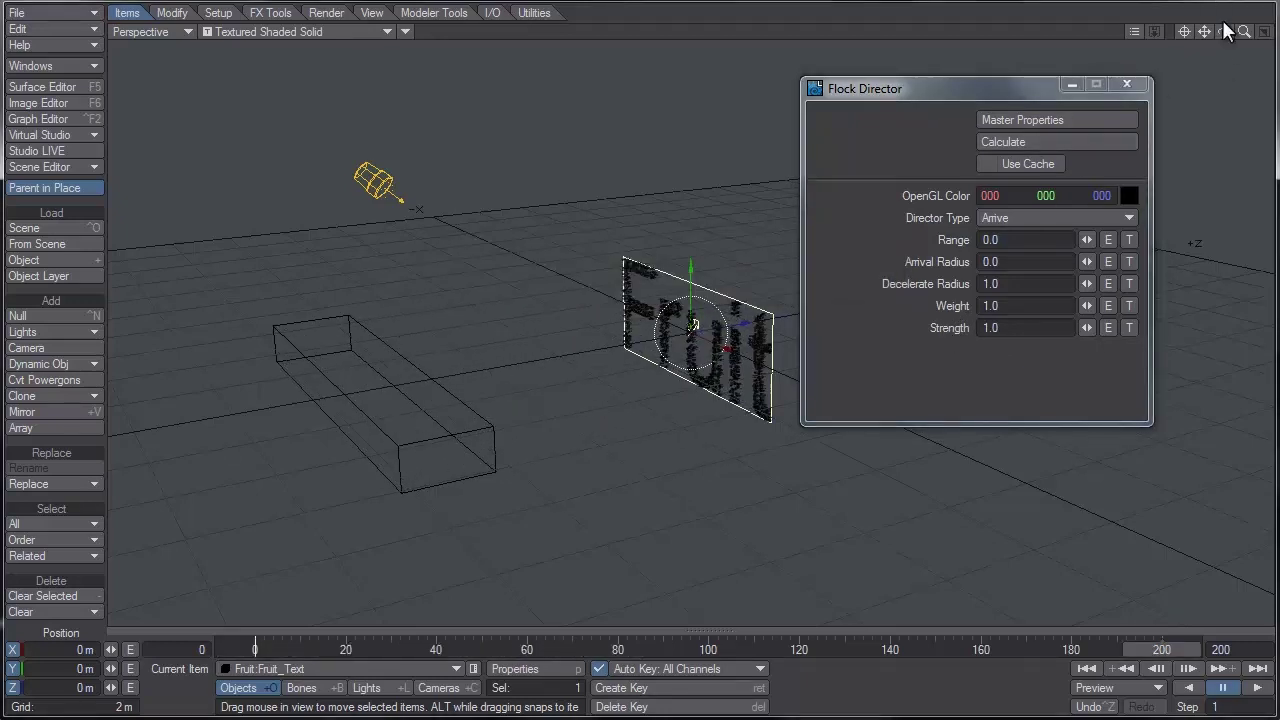
Step: Play back the flock flying toward the Fruit text and return to frame 0
mouse_move(1224, 31)
mouse_down()
mouse_move(1270, 31)
mouse_move(1120, 31)
mouse_up()
drag(554, 647, 255, 648)
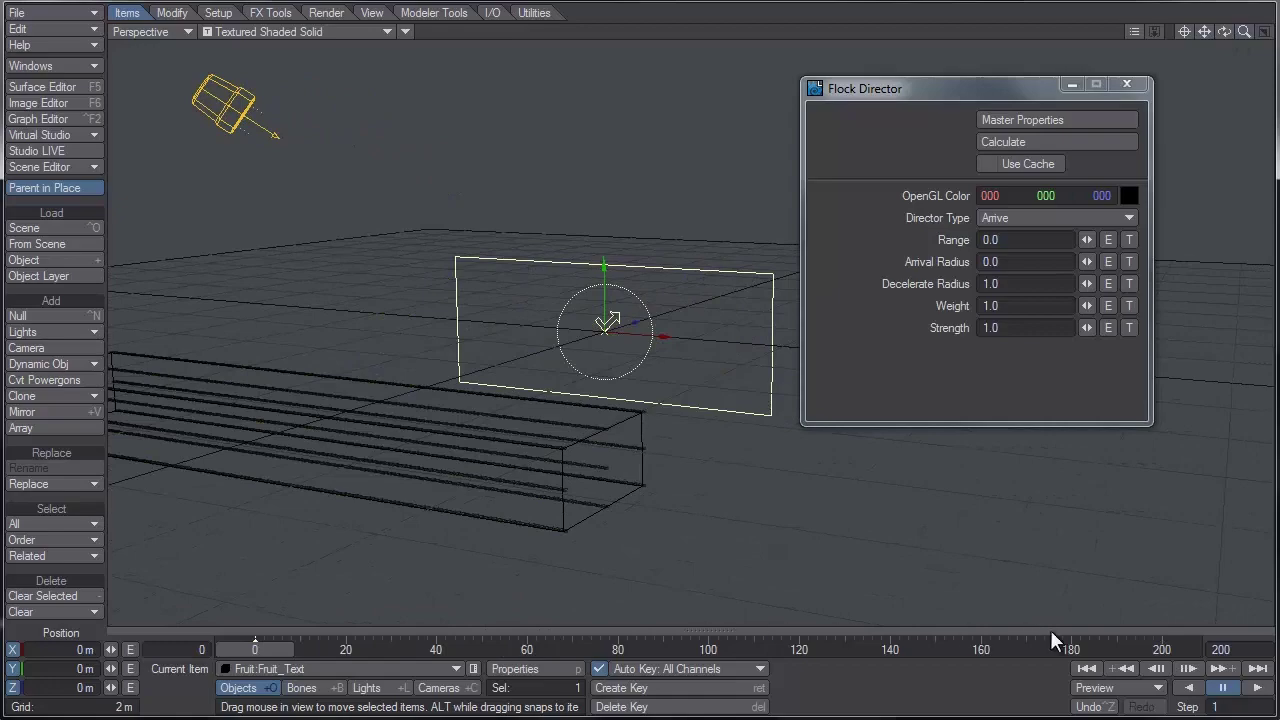
click(1257, 688)
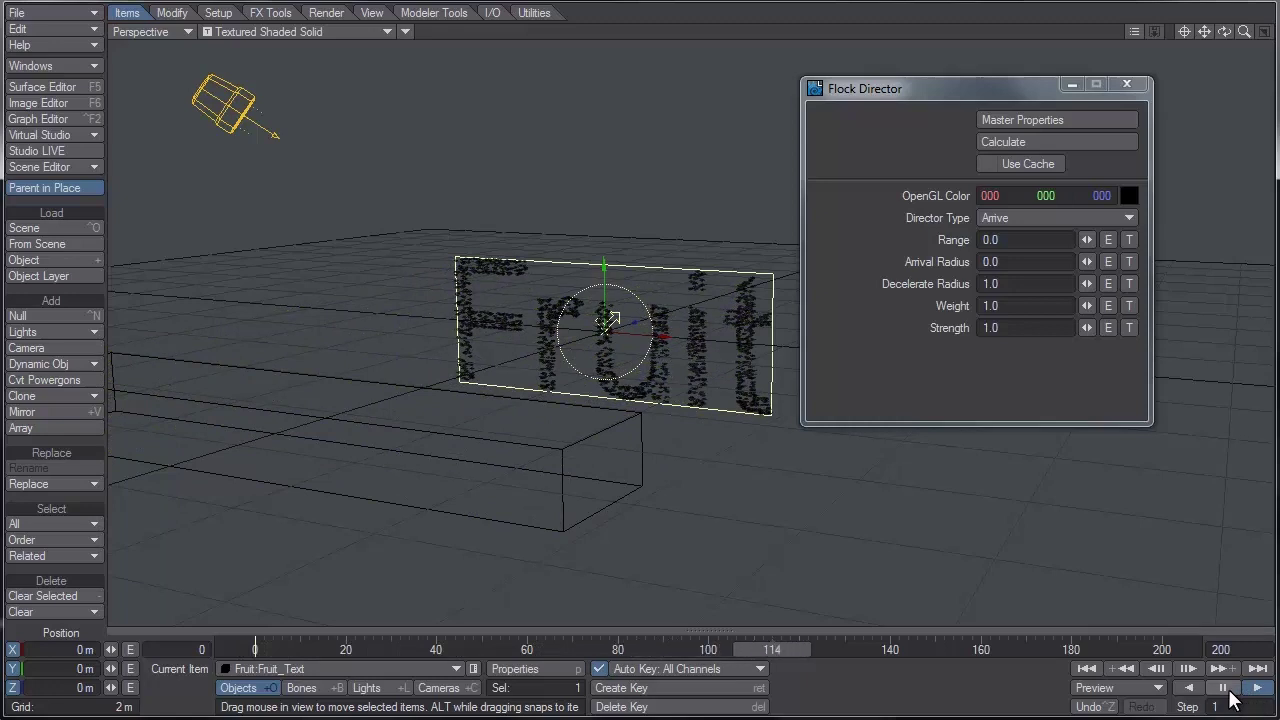
click(1222, 688)
drag(848, 650, 254, 650)
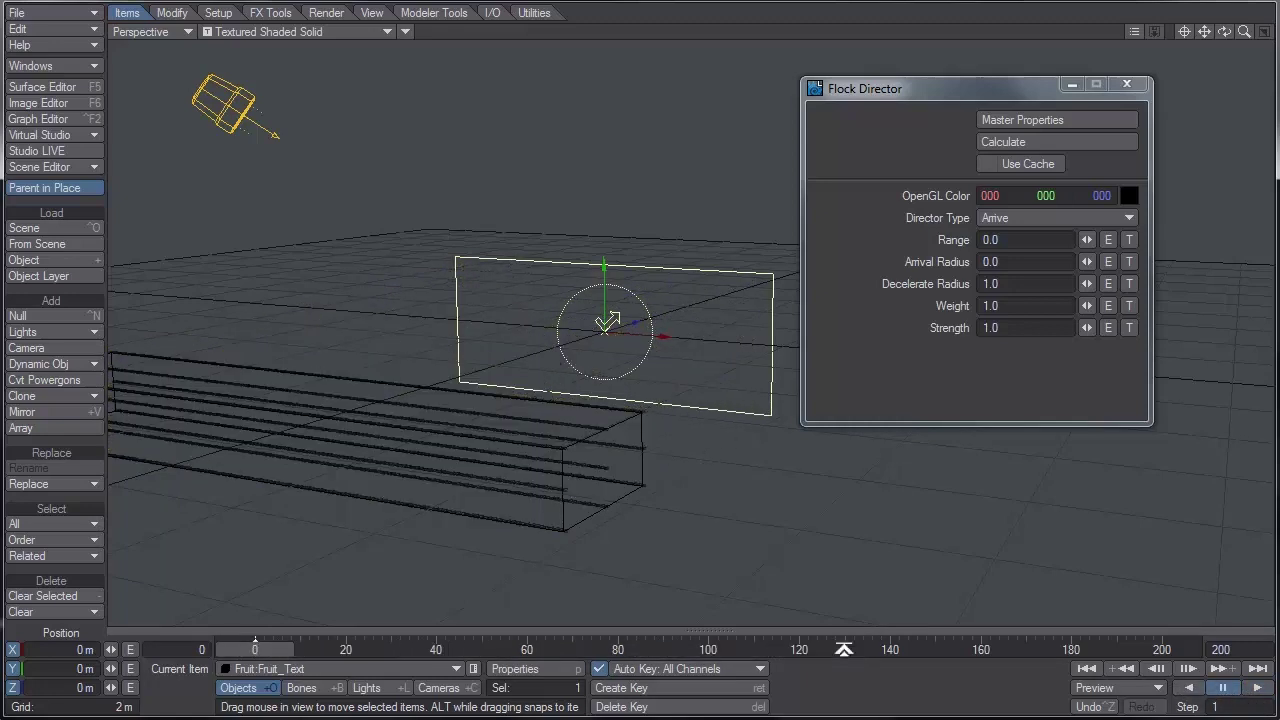
Step: Add a Flock Director to the Yum_Text object and open its properties
click(311, 661)
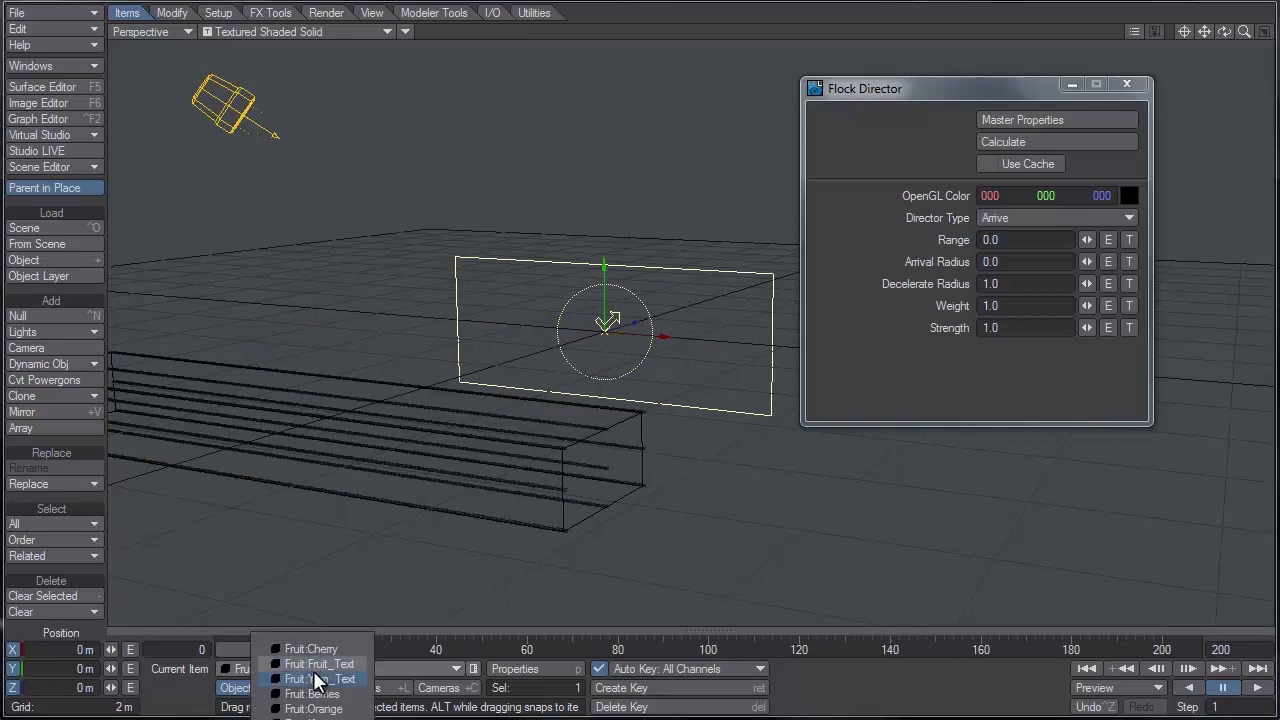
click(316, 679)
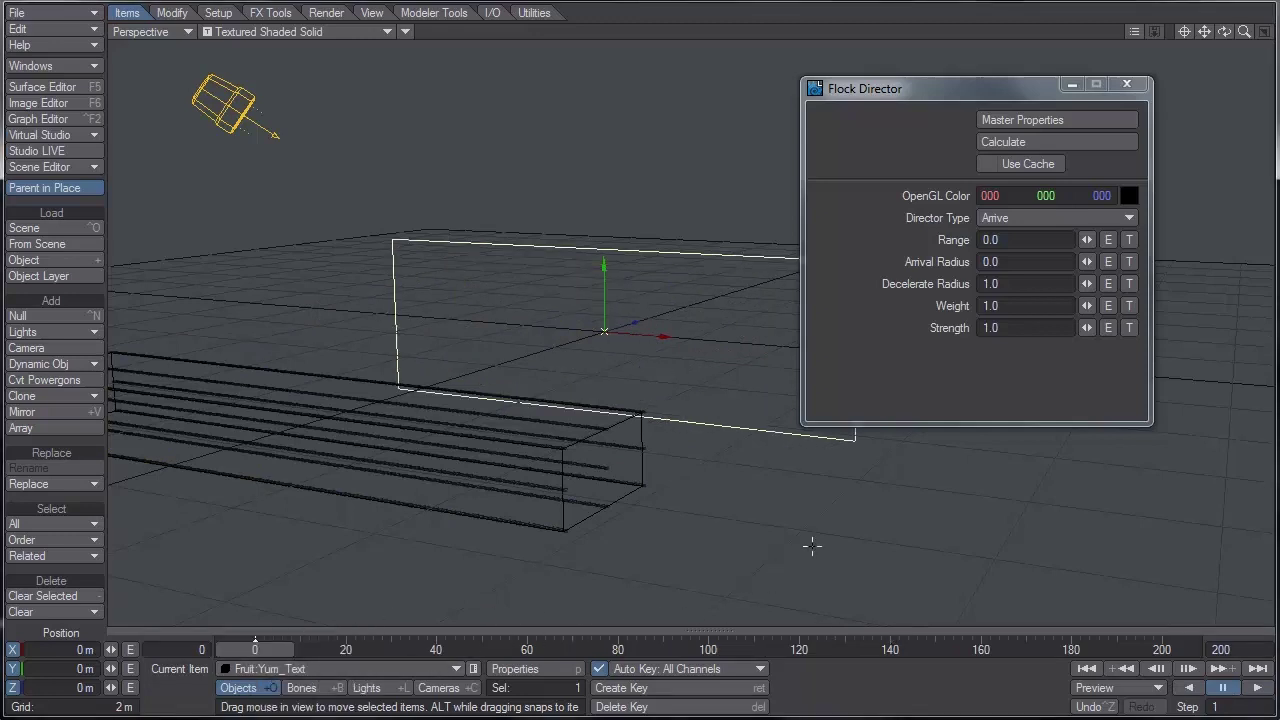
key(p)
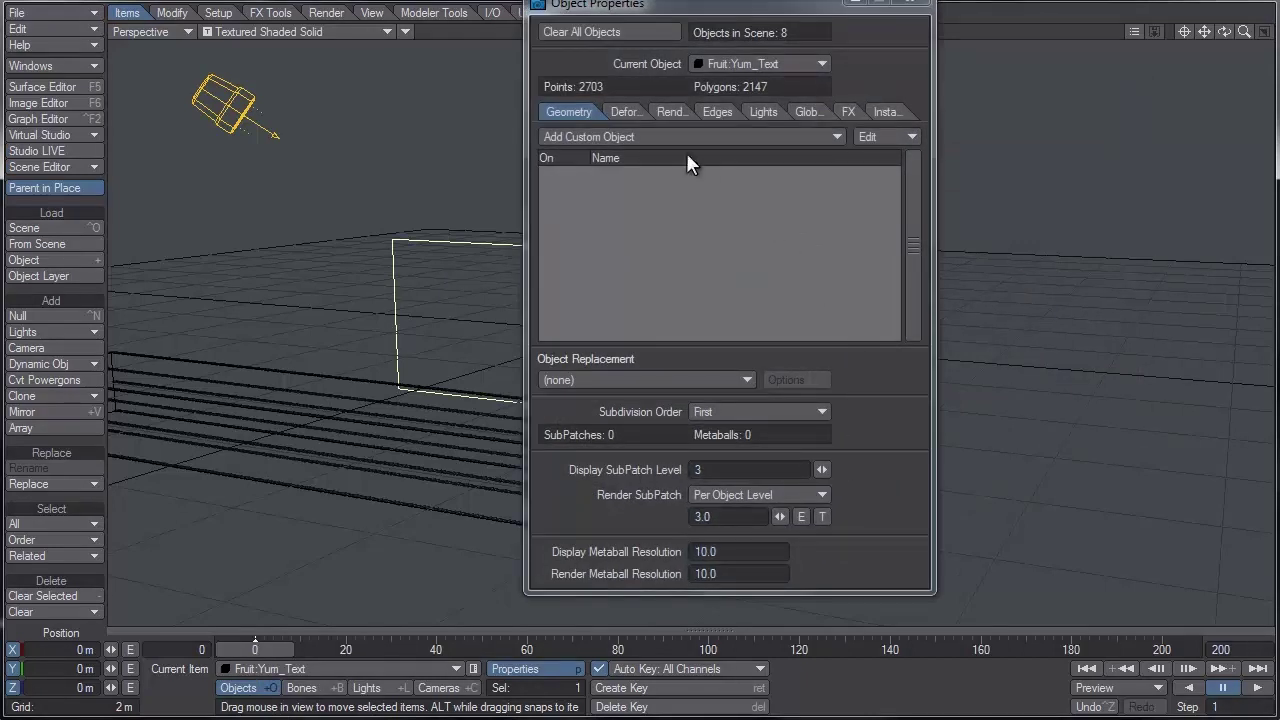
click(647, 132)
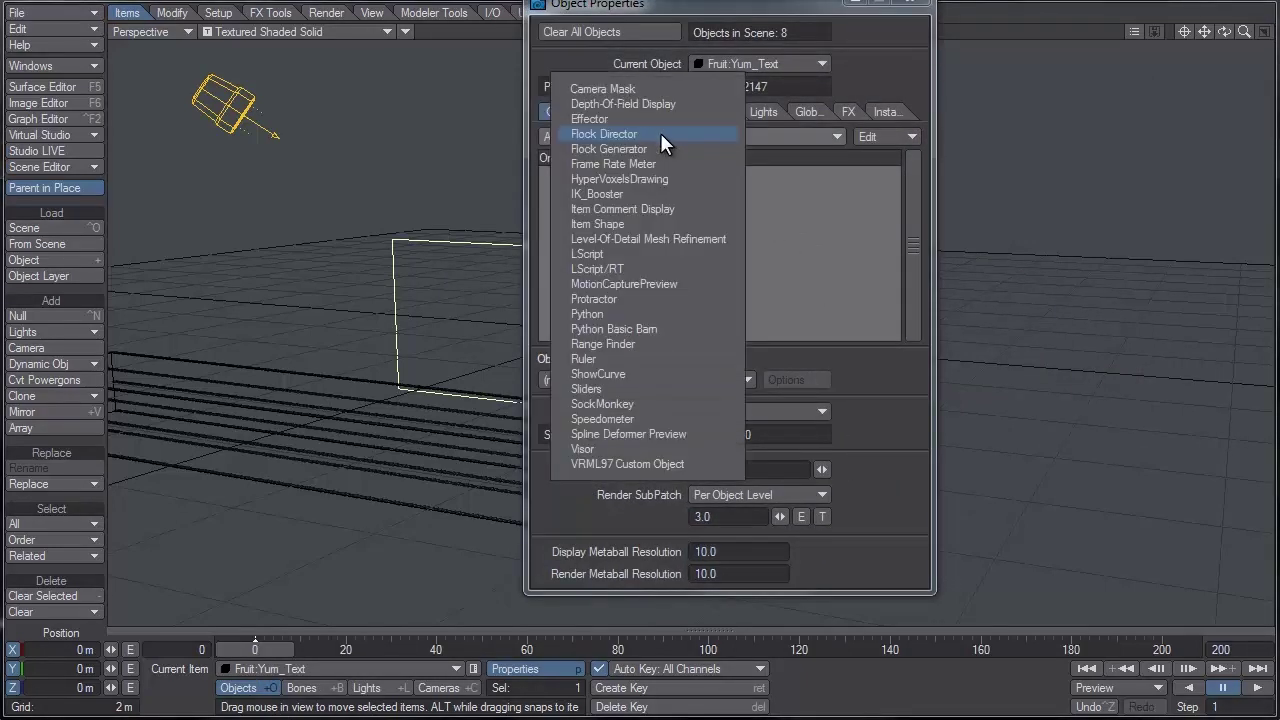
click(660, 133)
double_click(681, 173)
click(911, 3)
Step: Set the Yum_Text director's Arrival Radius to 0, Decelerate Radius to 1 and Weight to 0, and scrub the animation to check it
click(1026, 262)
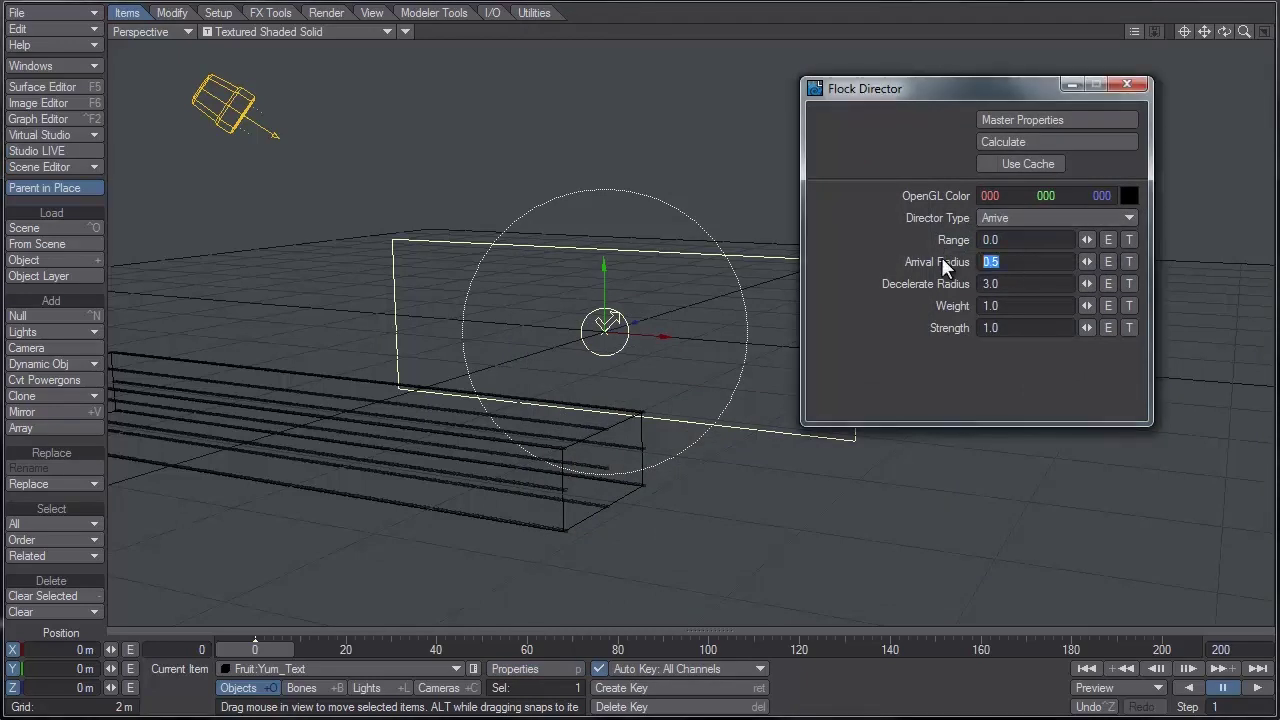
text(0)
click(1031, 283)
text(1)
click(1021, 306)
text(0)
drag(257, 650, 440, 649)
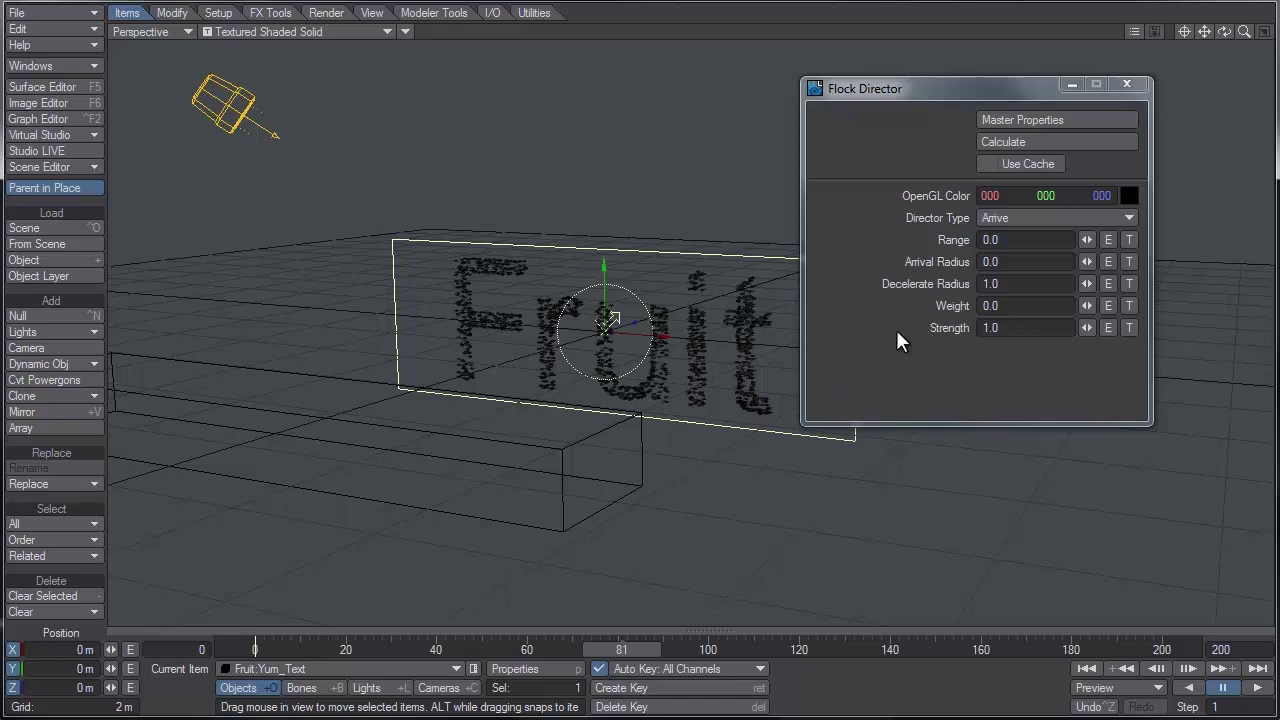
Step: Open the Weight envelope of the Fruit_Text Flock Director and arrange the Graph Editor so the flock text stays in view
click(387, 671)
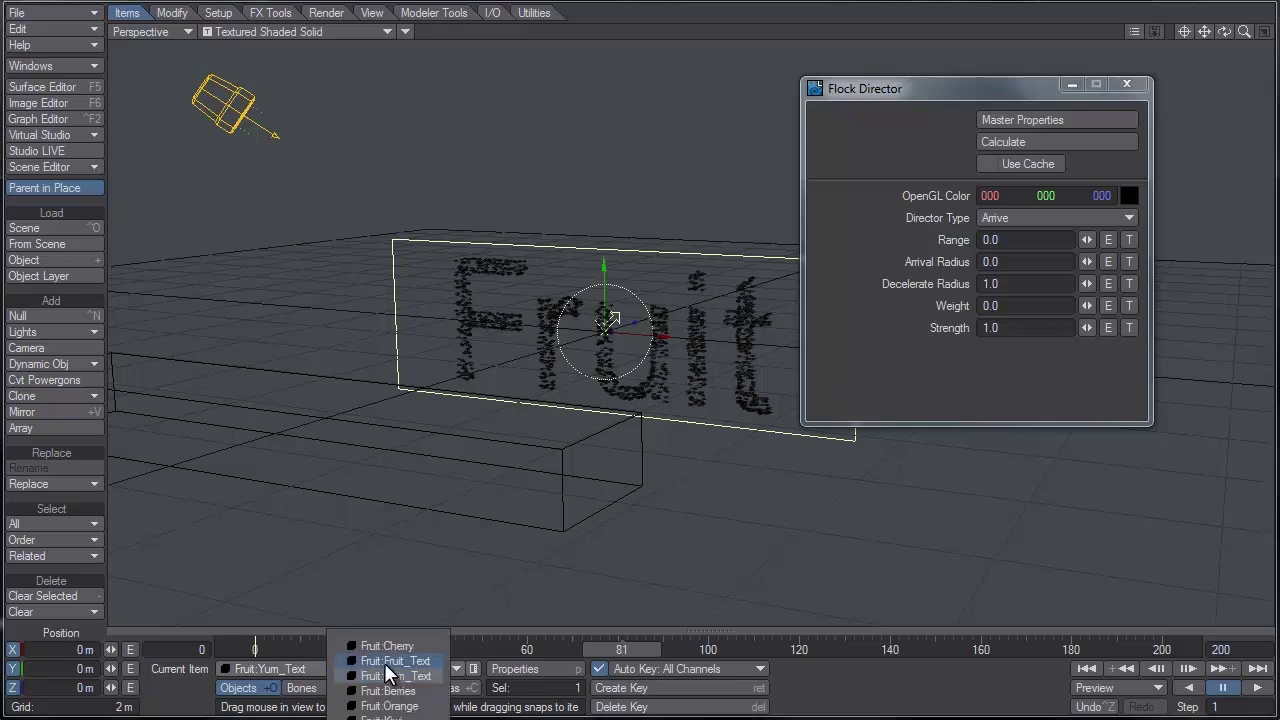
click(388, 649)
key(p)
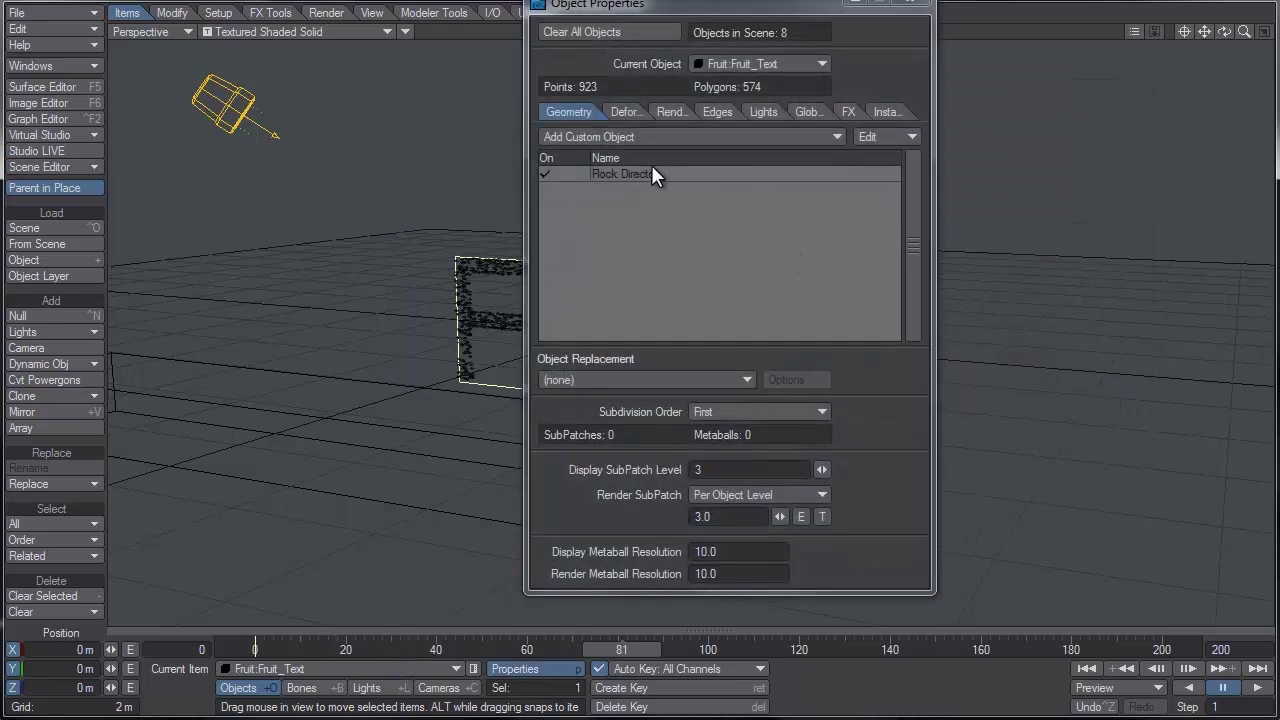
double_click(639, 176)
click(912, 2)
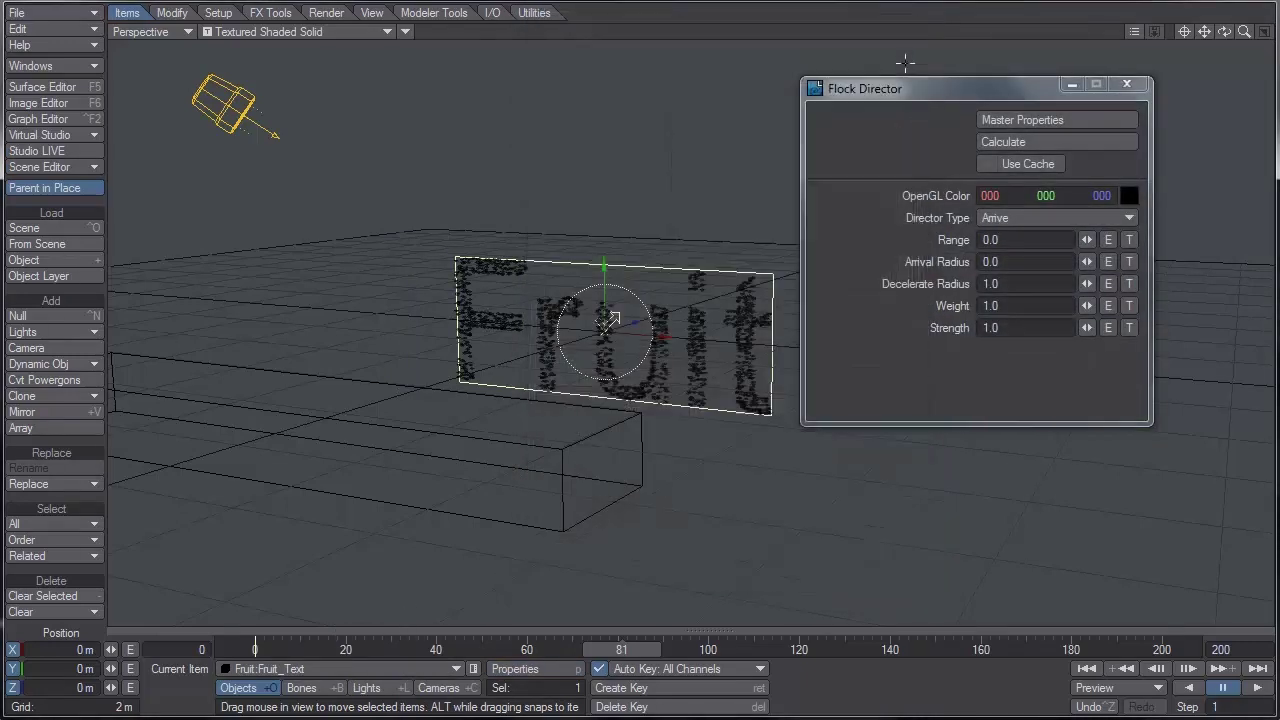
click(1107, 305)
click(1127, 84)
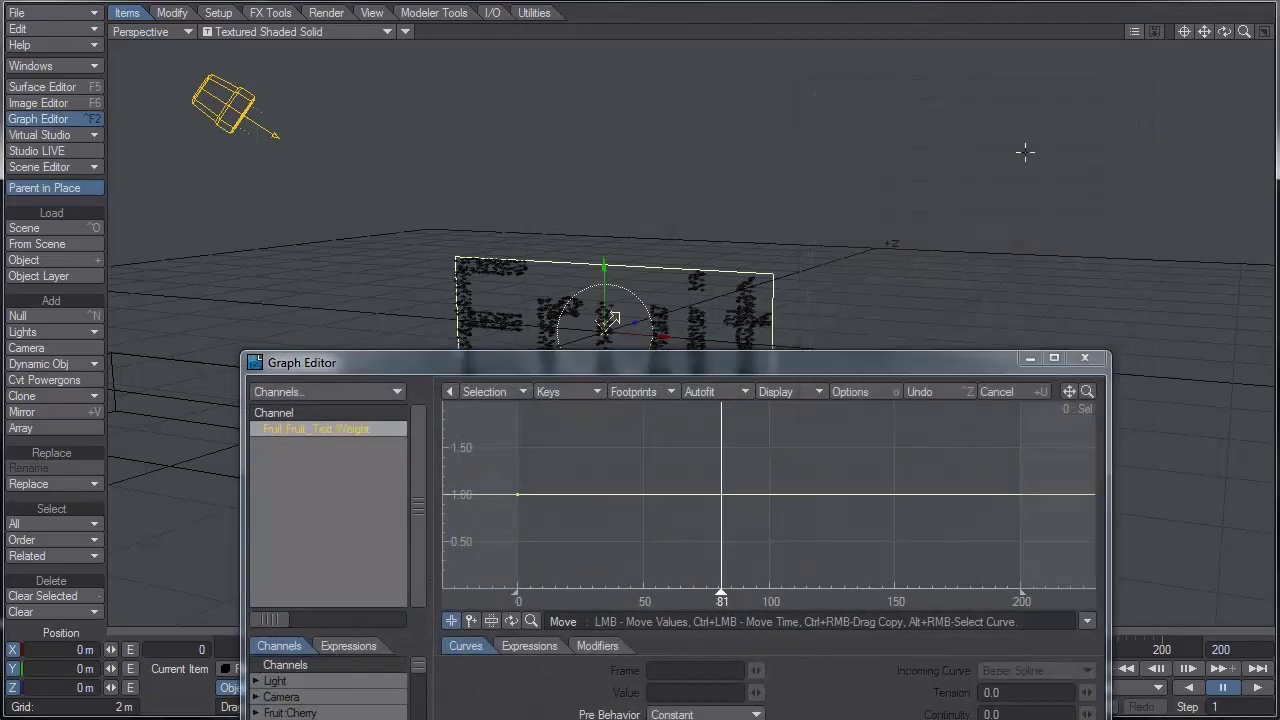
drag(813, 362, 920, 171)
drag(1204, 31, 1037, 20)
drag(753, 168, 853, 122)
drag(1224, 31, 1214, 30)
drag(1061, 119, 1007, 108)
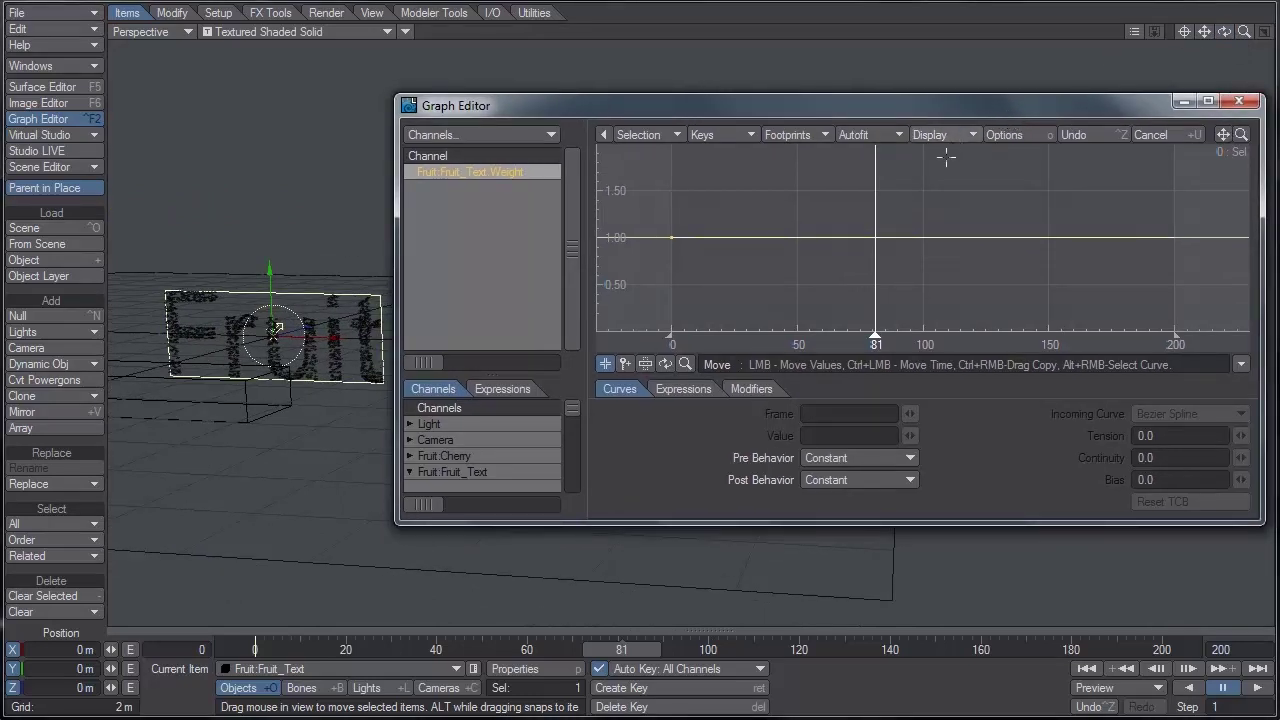
Step: Set the lowered last key on the Fruit_Text Weight curve to frame 130 with Tension 1.0
mouse_move(674, 243)
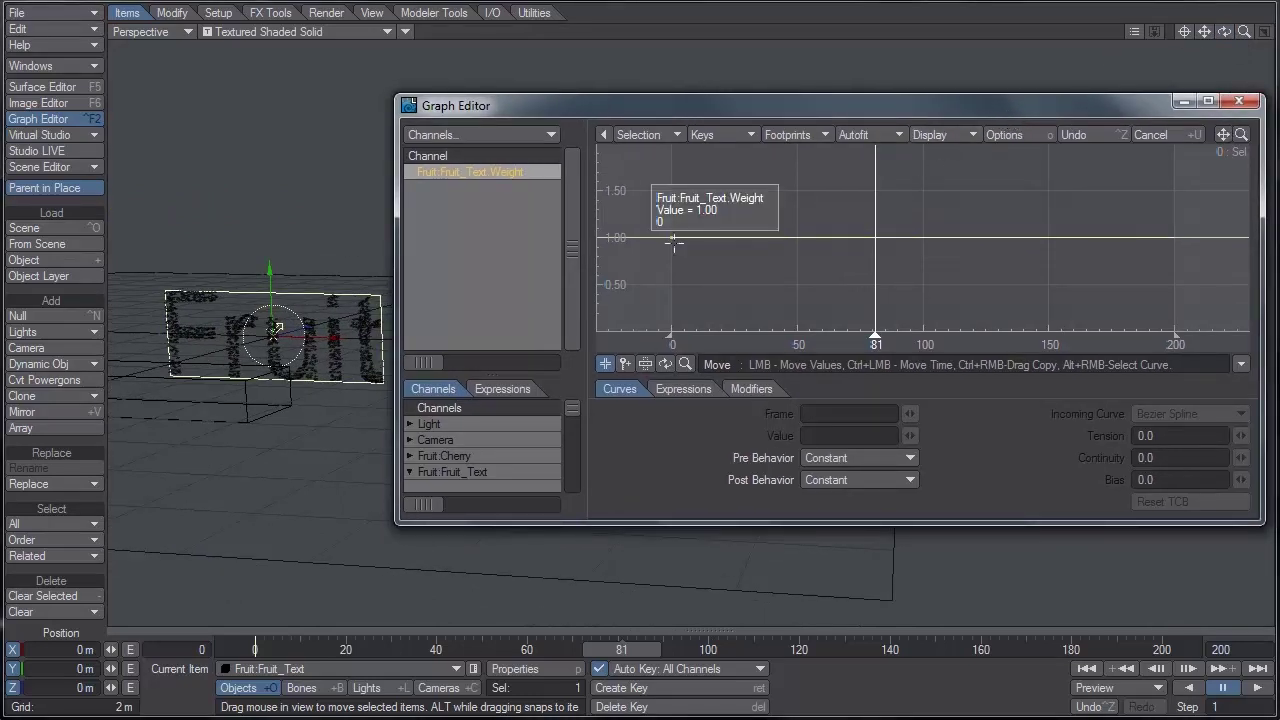
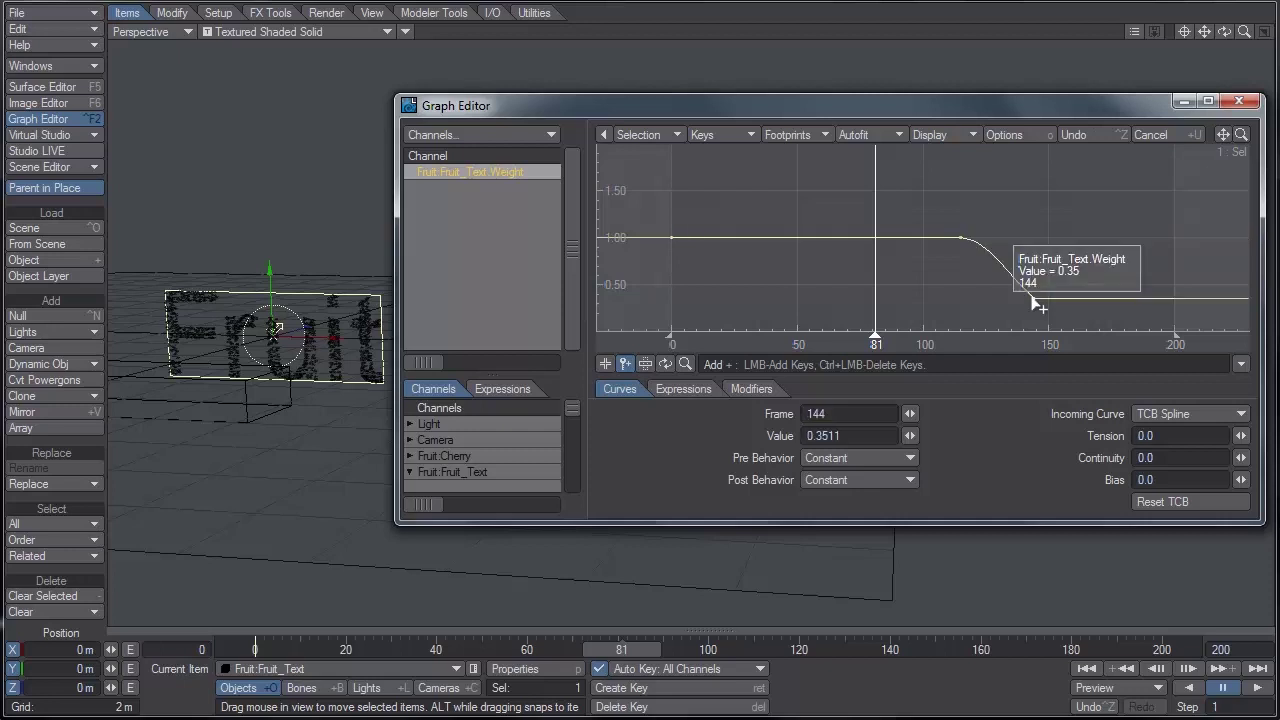
drag(872, 412, 745, 420)
text(130)
key(Return)
click(1184, 435)
text(1)
key(Return)
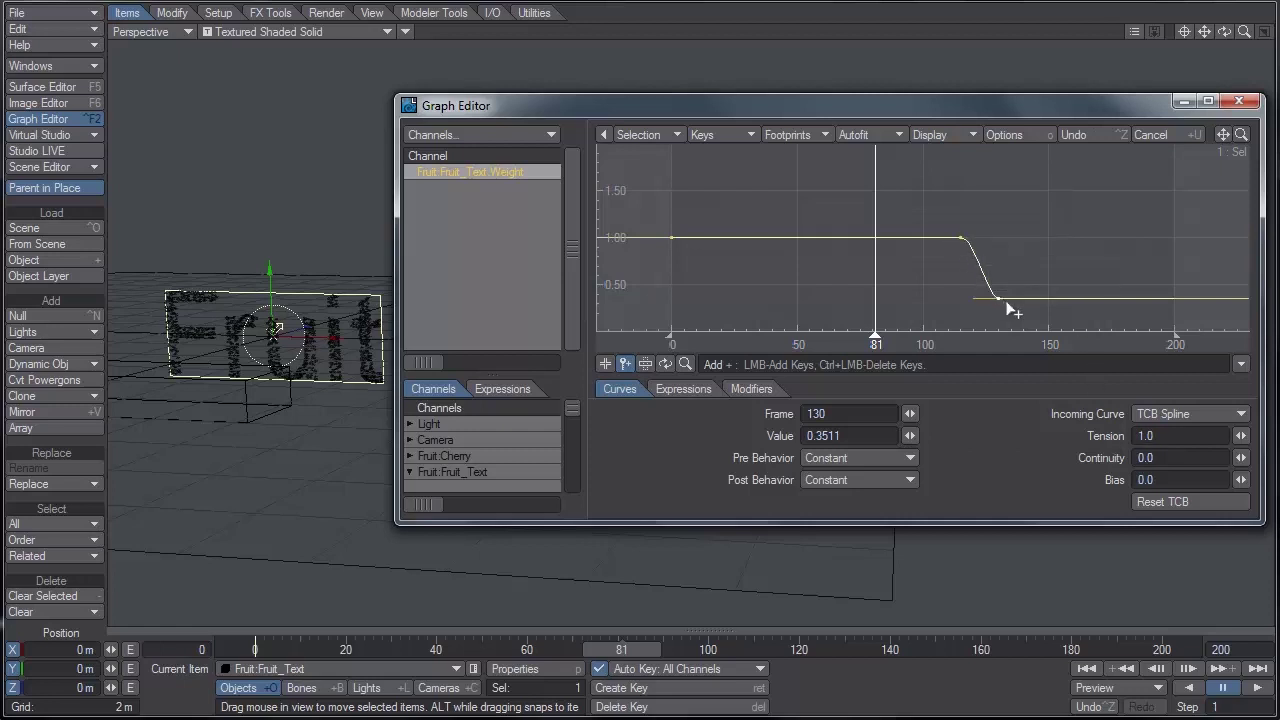
Step: Copy the Fruit_Text Weight curve and close the Graph Editor
right_click(479, 172)
click(472, 235)
click(1240, 102)
Step: Open the Weight envelope of the Yum_Text Flock Director and paste the copied curve onto it
click(330, 669)
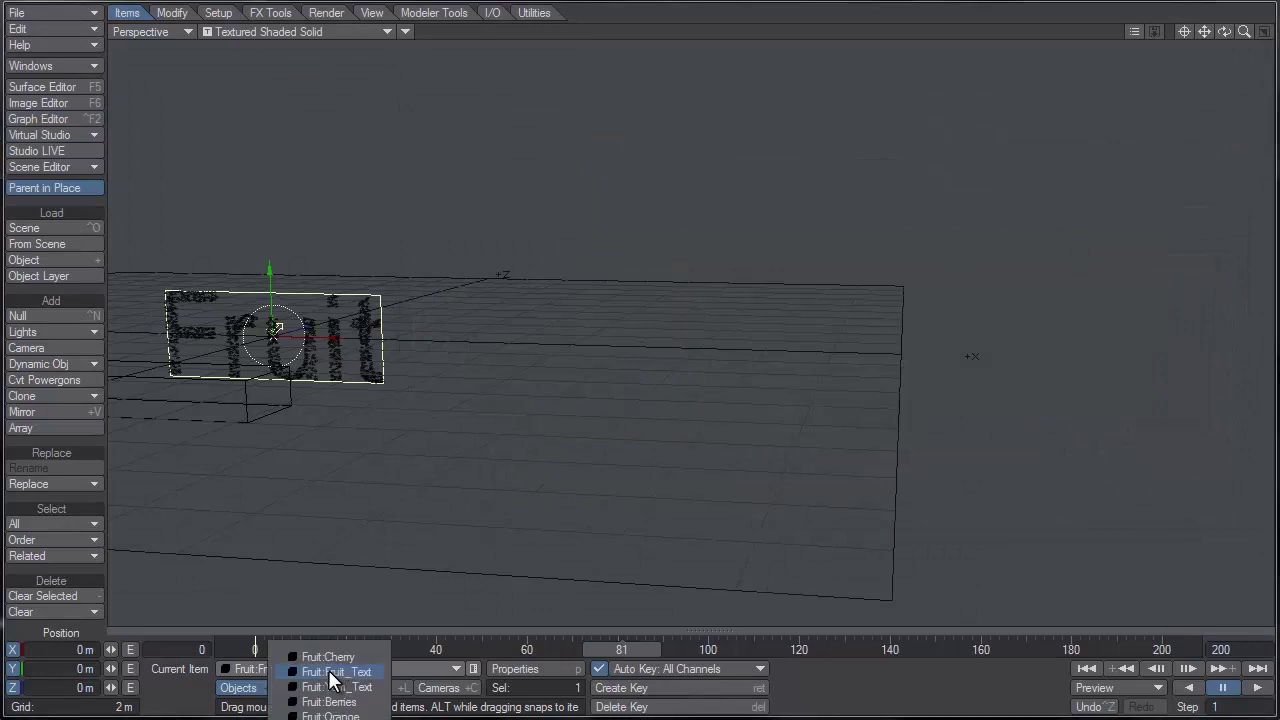
click(336, 687)
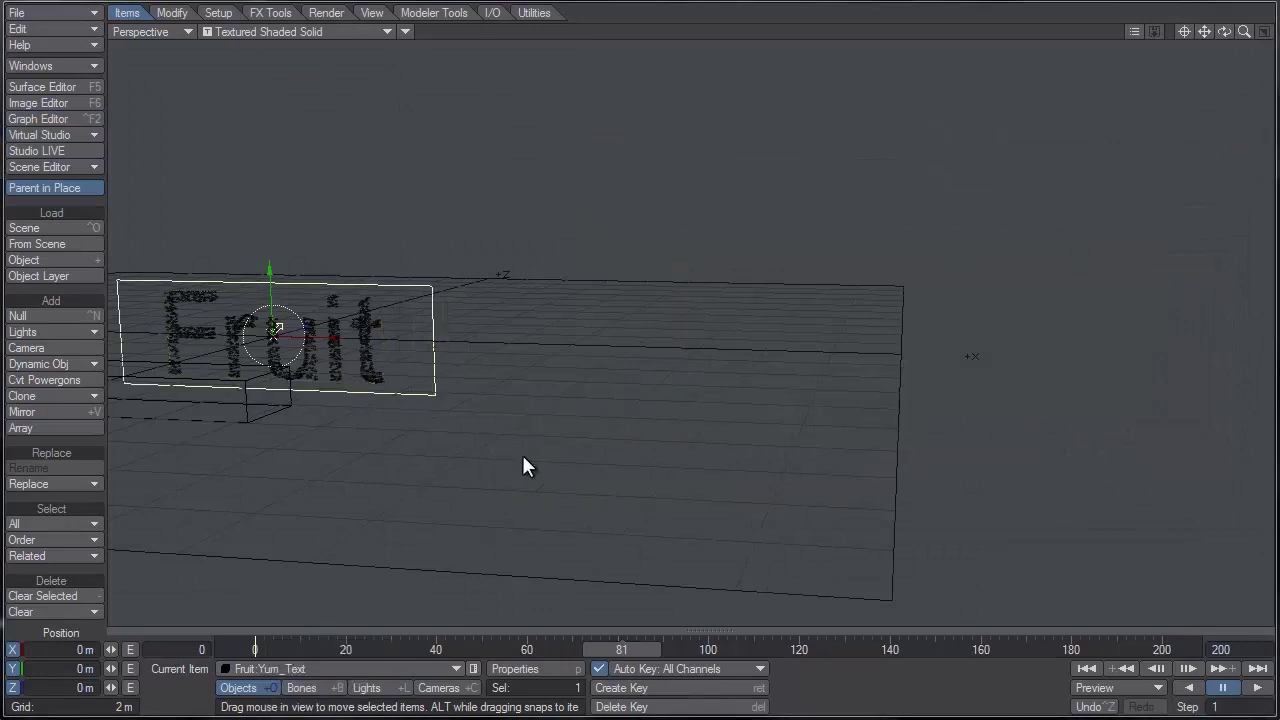
key(p)
double_click(667, 168)
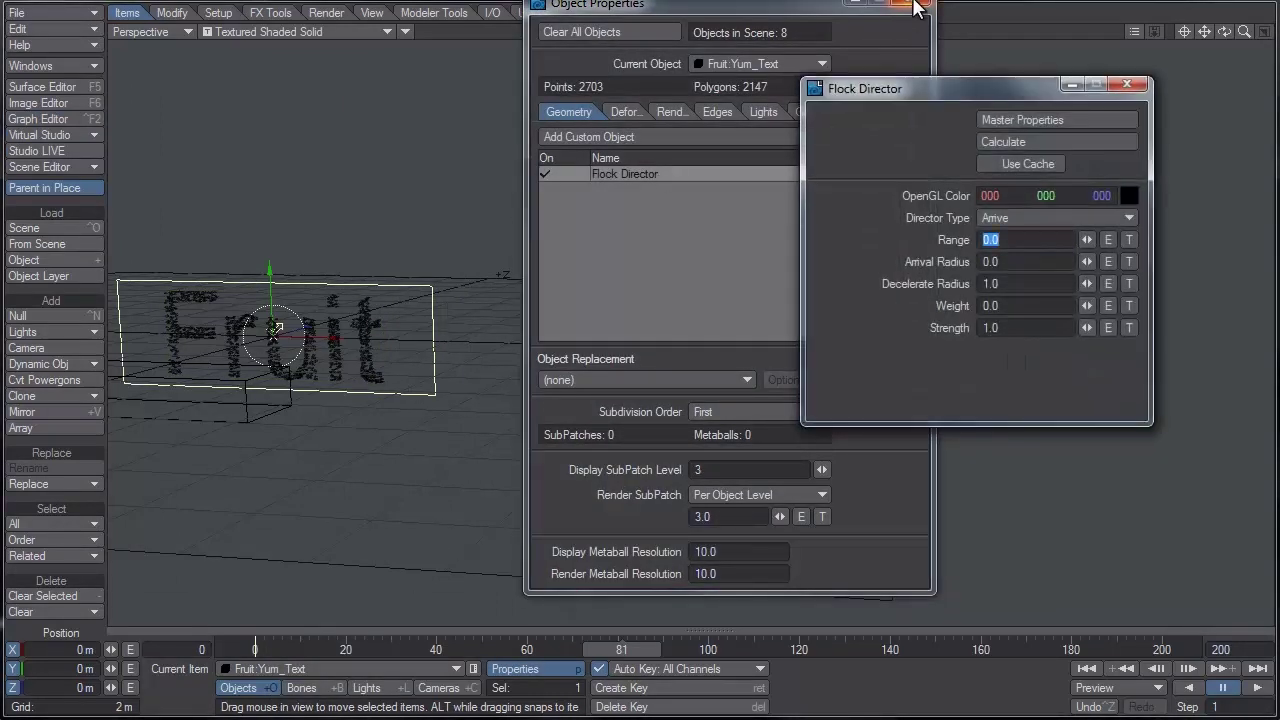
click(910, 3)
click(1107, 304)
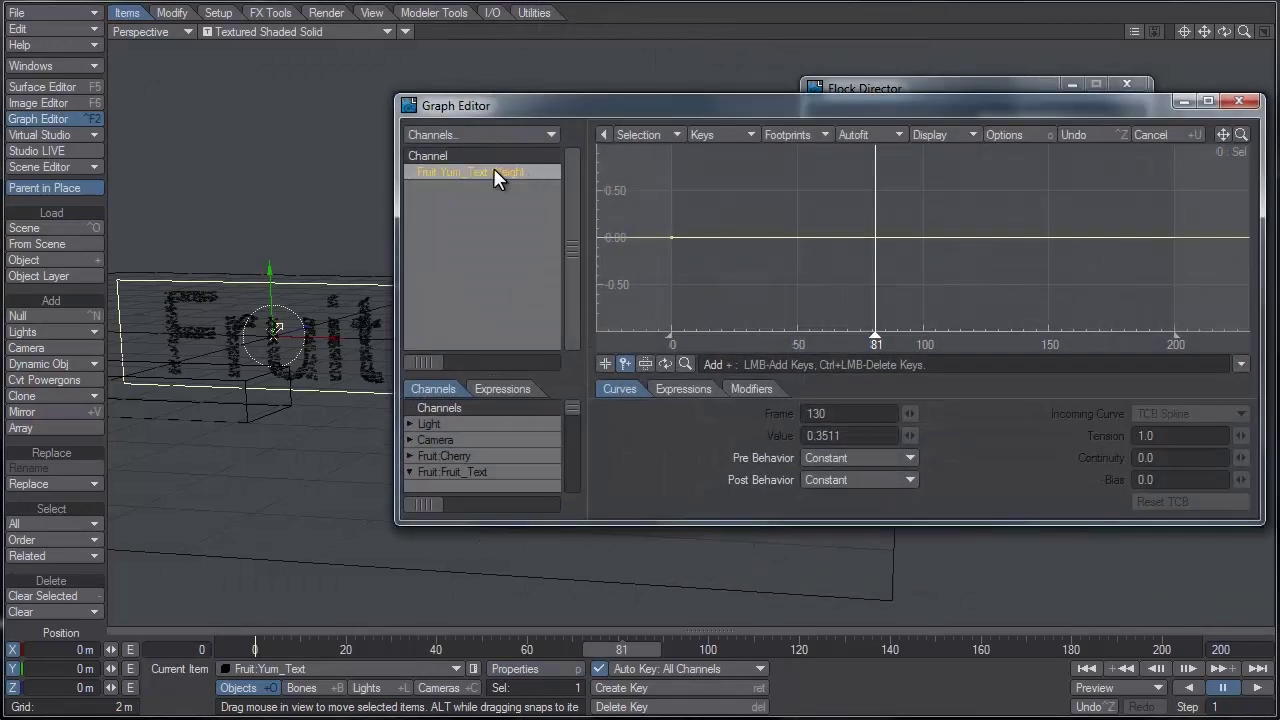
right_click(485, 167)
click(469, 245)
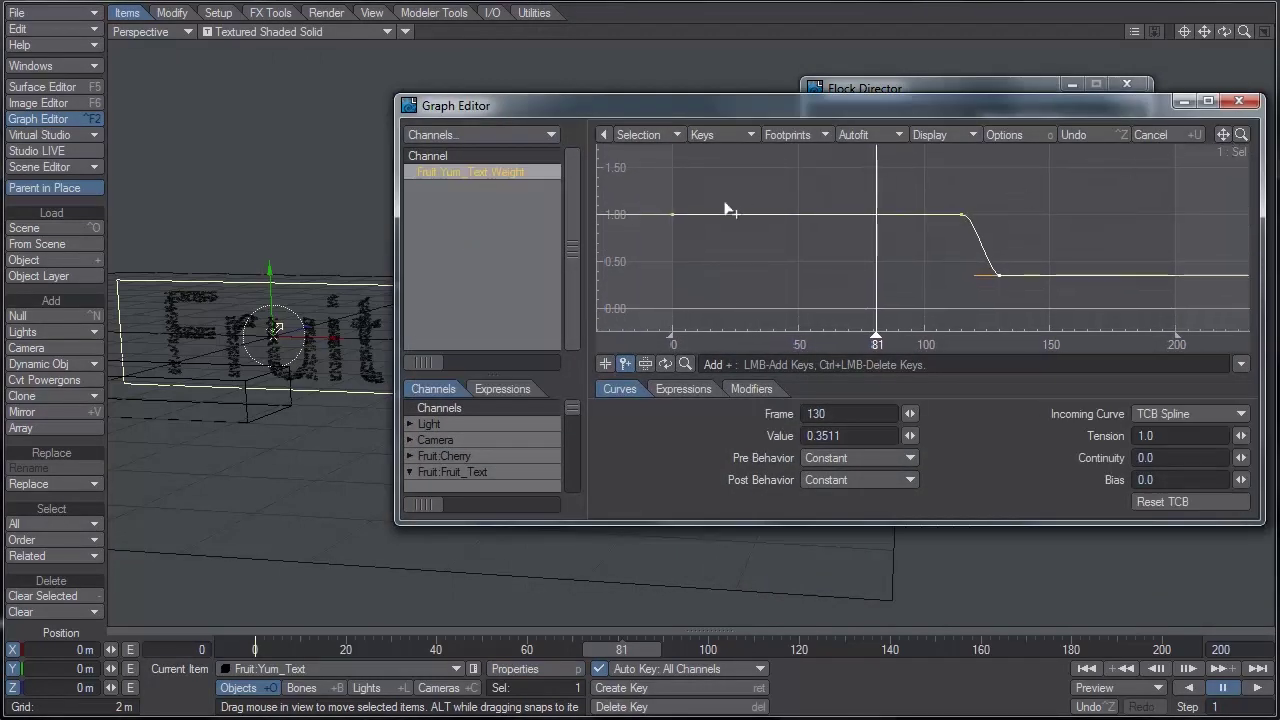
Step: Set the first two Yum_Text Weight keys to 0 and the frame 130 key to 1, and close the Graph Editor
drag(657, 187, 997, 252)
click(858, 436)
text(0)
key(Return)
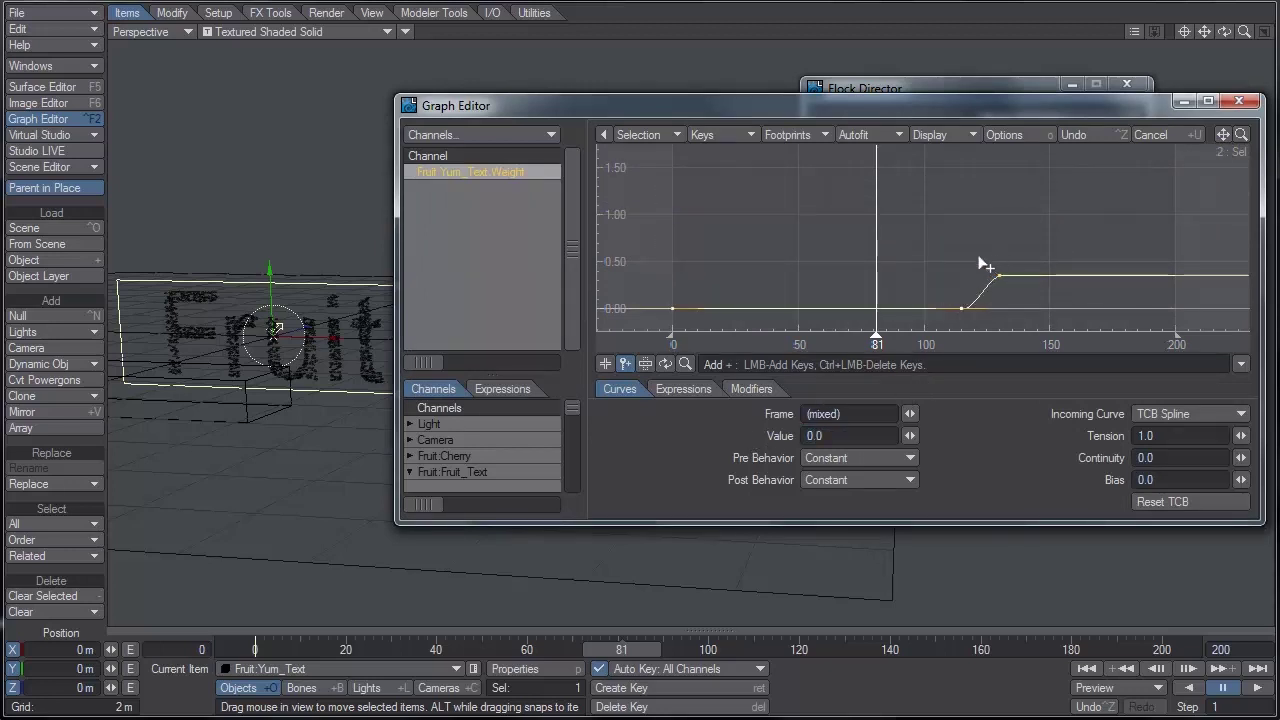
click(1036, 300)
click(851, 438)
text(1)
key(Return)
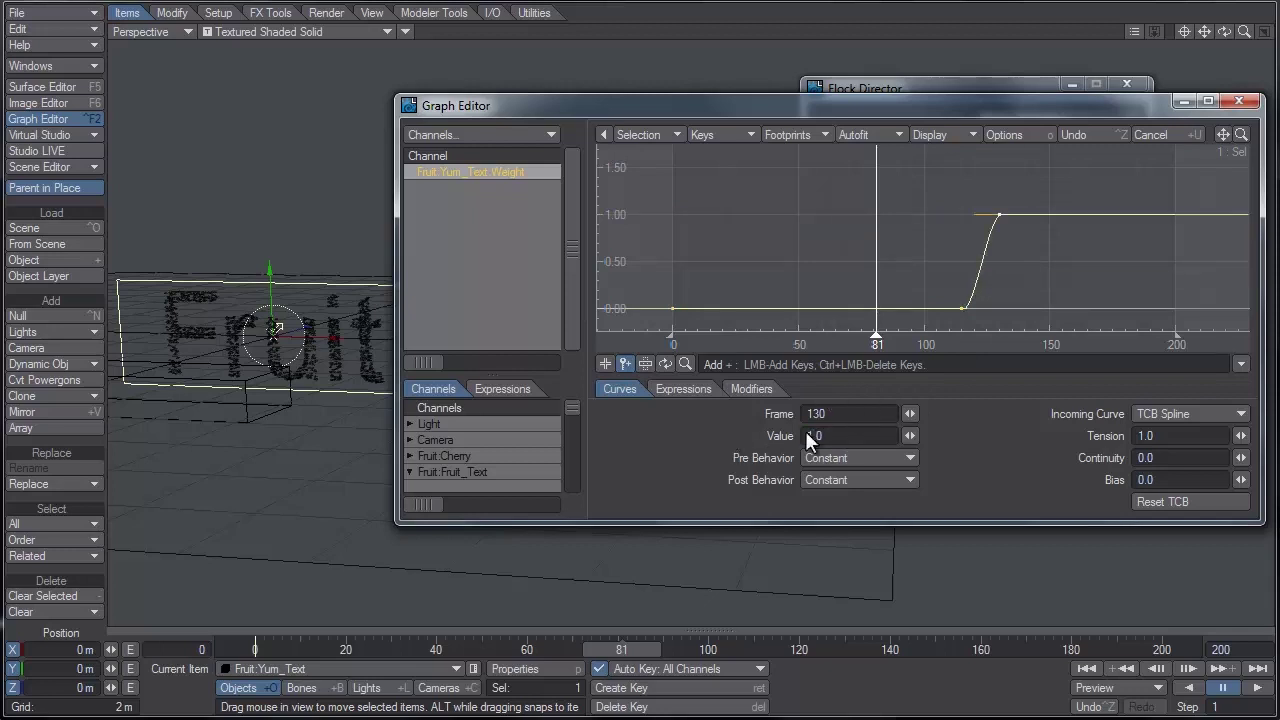
click(1239, 101)
Step: Reopen the Weight envelope of the Fruit_Text object's Flock Director
click(383, 668)
click(389, 649)
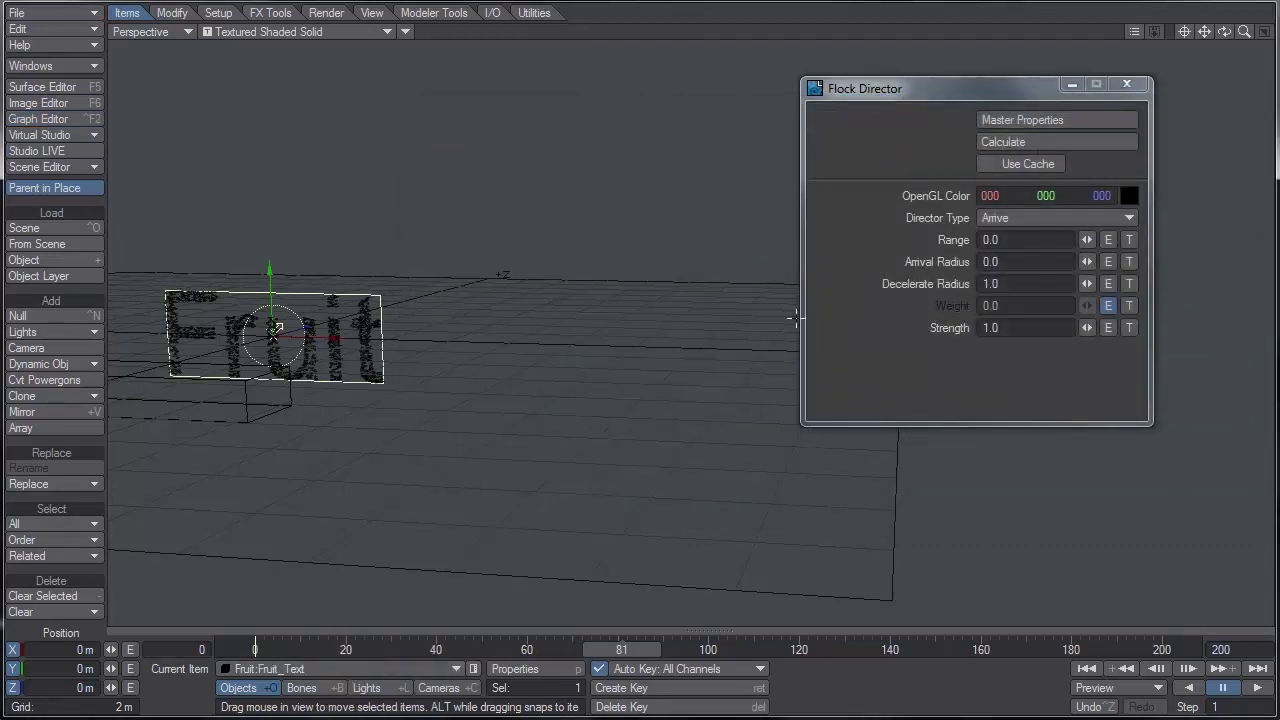
key(p)
double_click(675, 170)
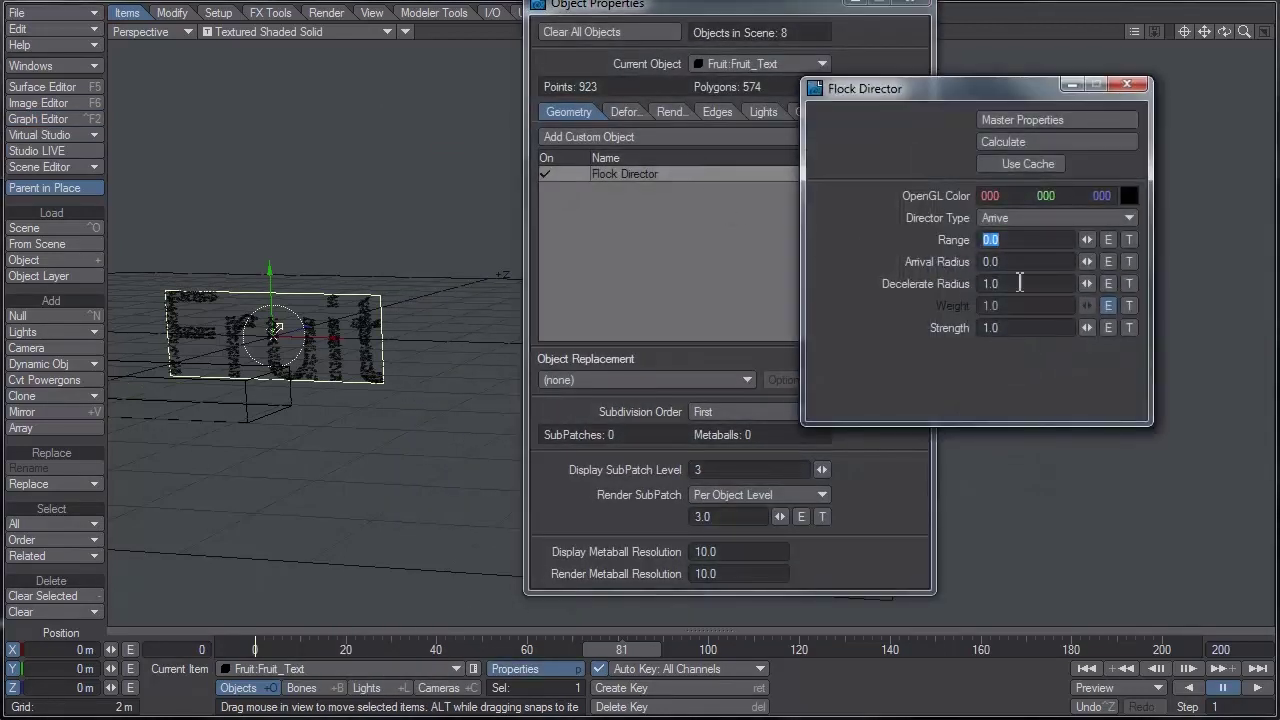
click(1108, 305)
Step: Set the Fruit_Text Weight key at frame 130 to 0 and close the Graph Editor
drag(957, 267, 1074, 330)
drag(866, 434, 750, 433)
text(0)
key(Return)
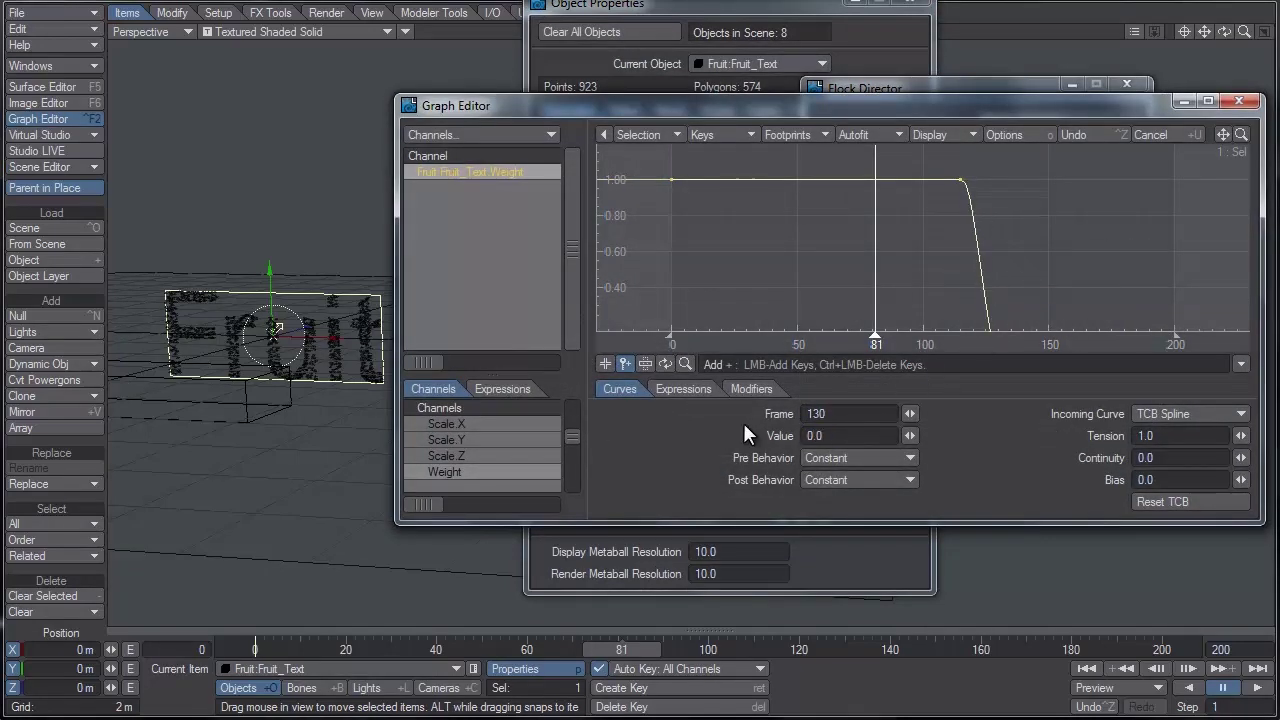
click(1222, 137)
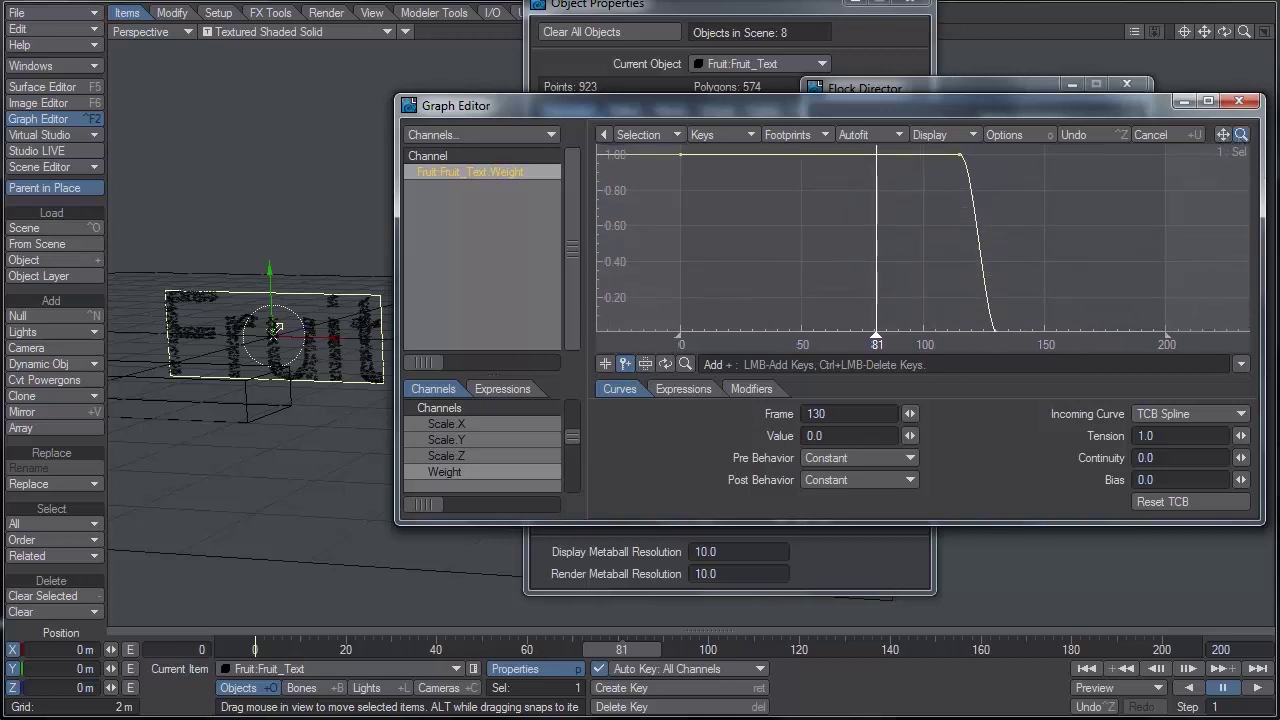
click(1239, 101)
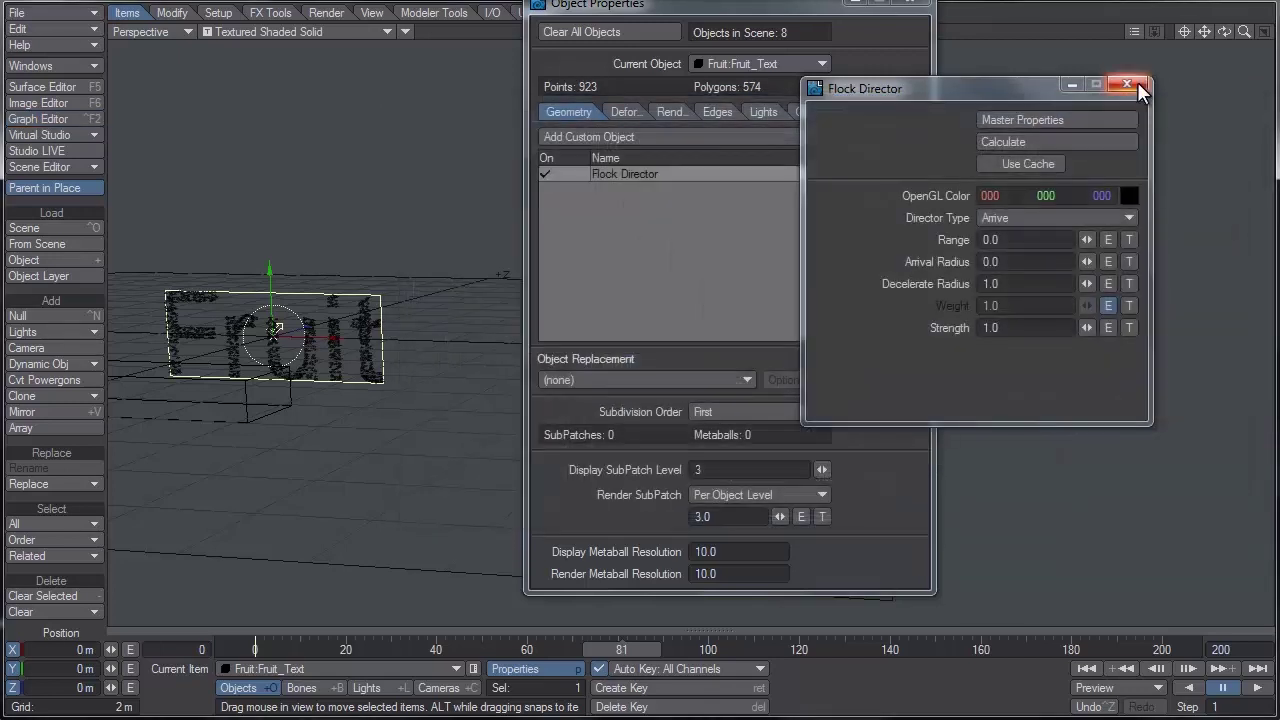
Step: Calculate the flock simulation from the Fruit_Text Flock Director, play it back to check the Yum formation, and close the director
click(910, 3)
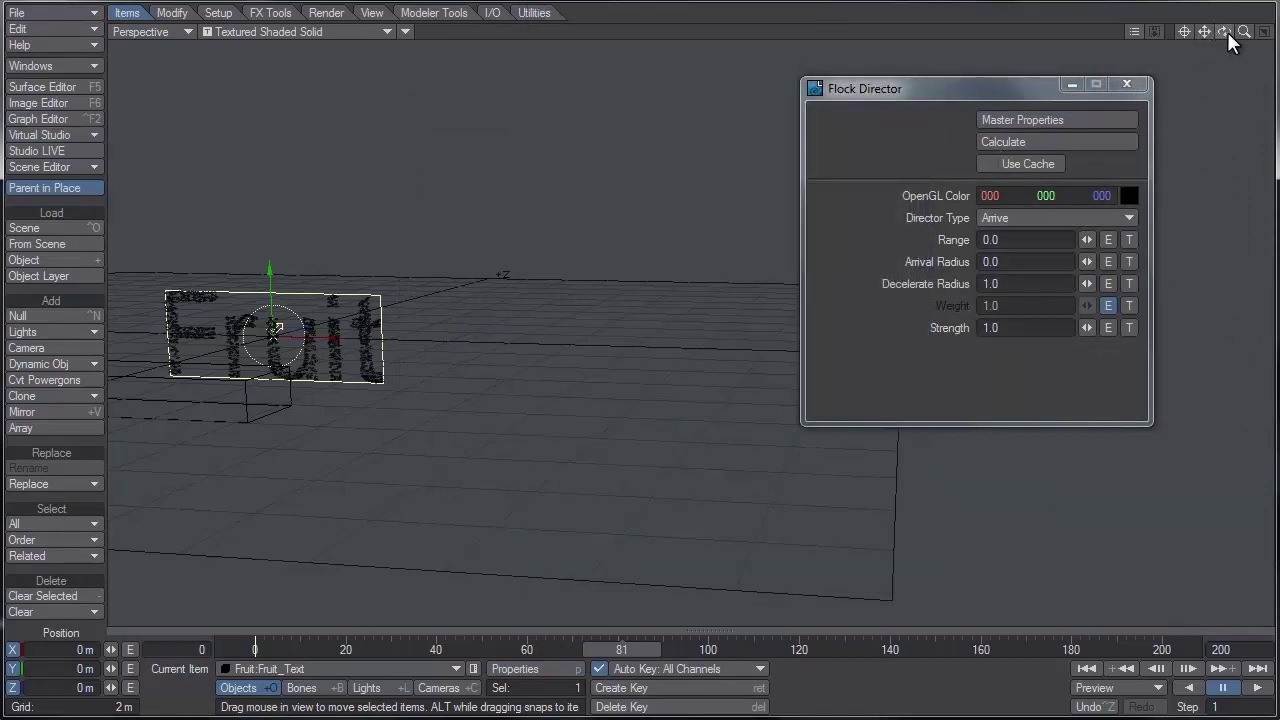
drag(1204, 31, 1231, 42)
click(1010, 141)
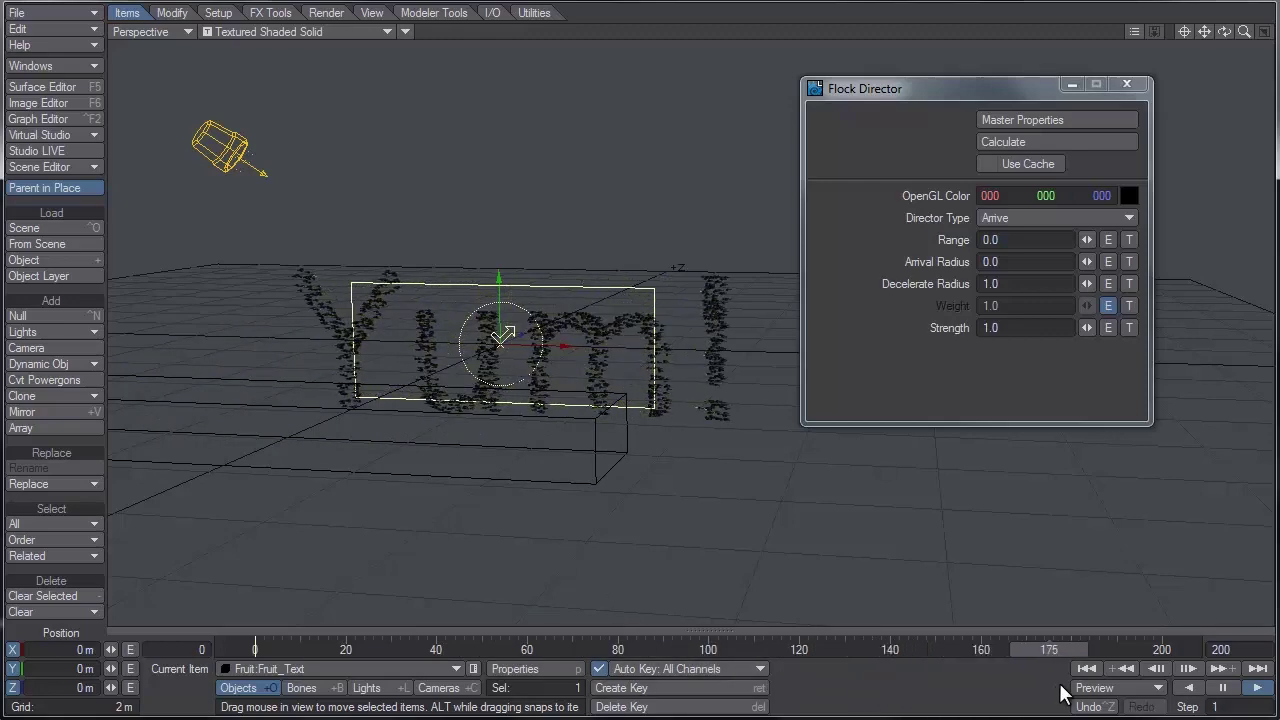
click(1222, 687)
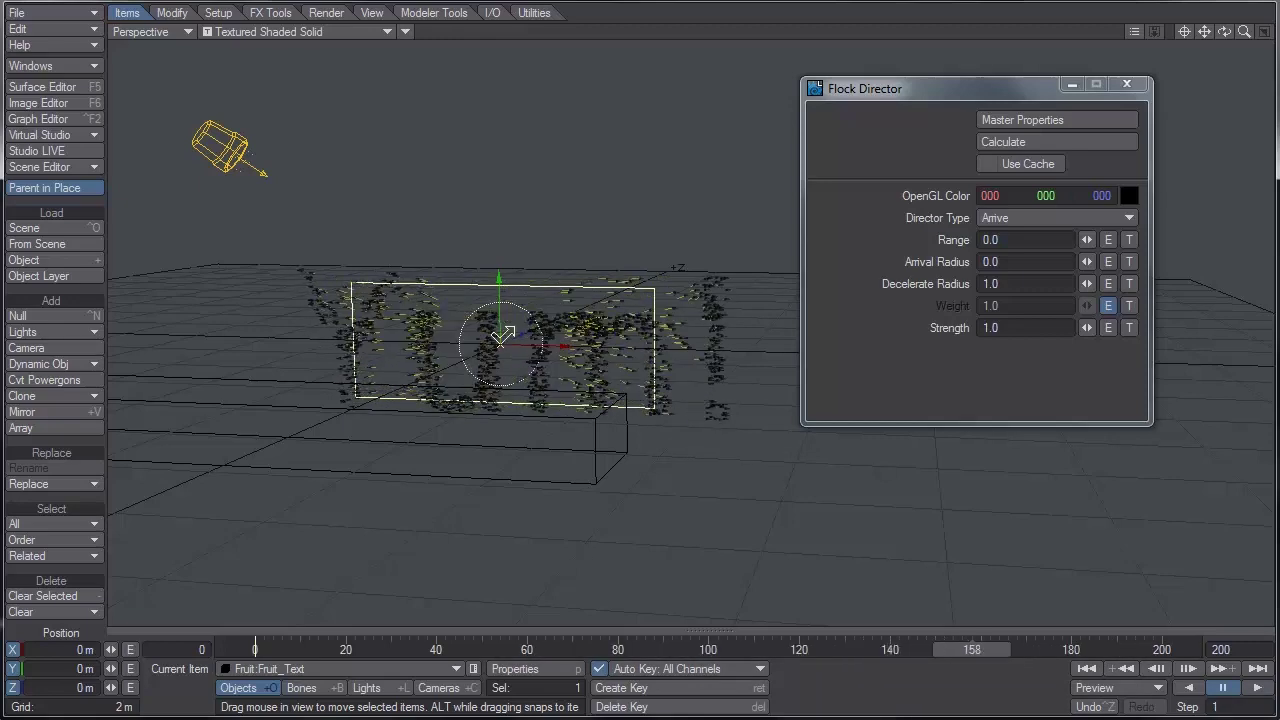
click(1137, 86)
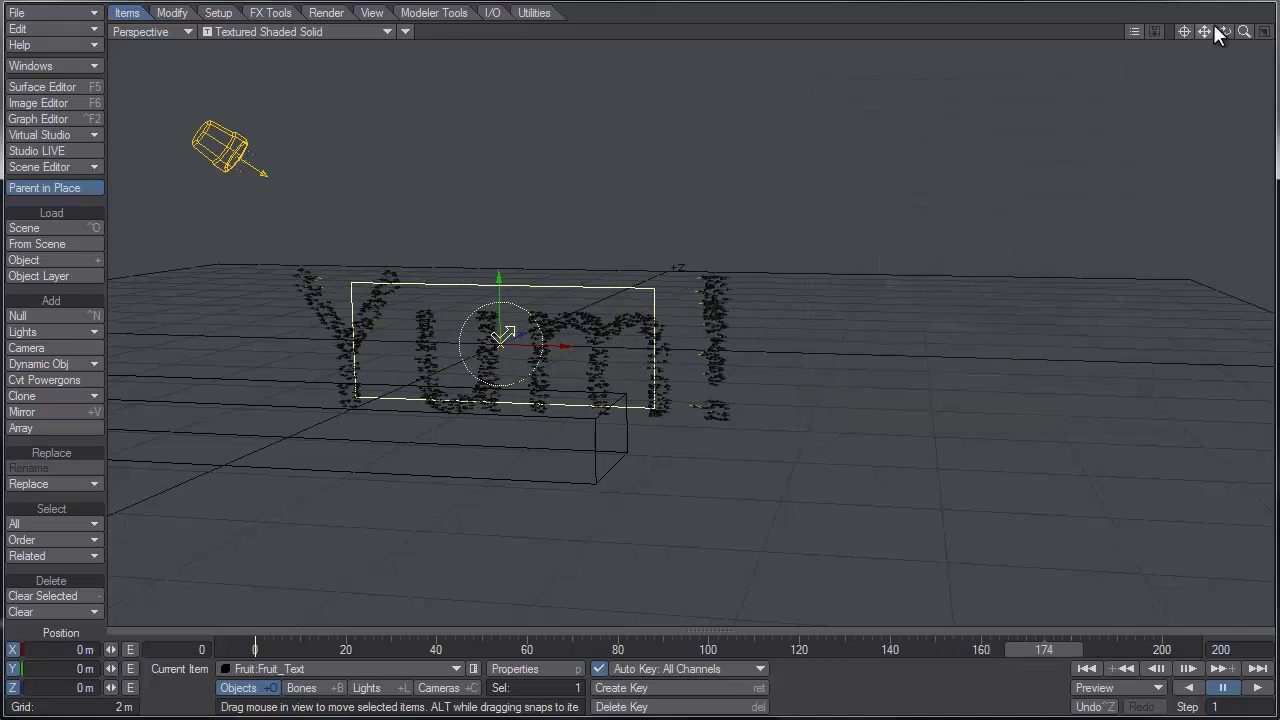
Step: Add an Instance Generator to the new_flock object and open its settings
drag(1224, 31, 1276, 31)
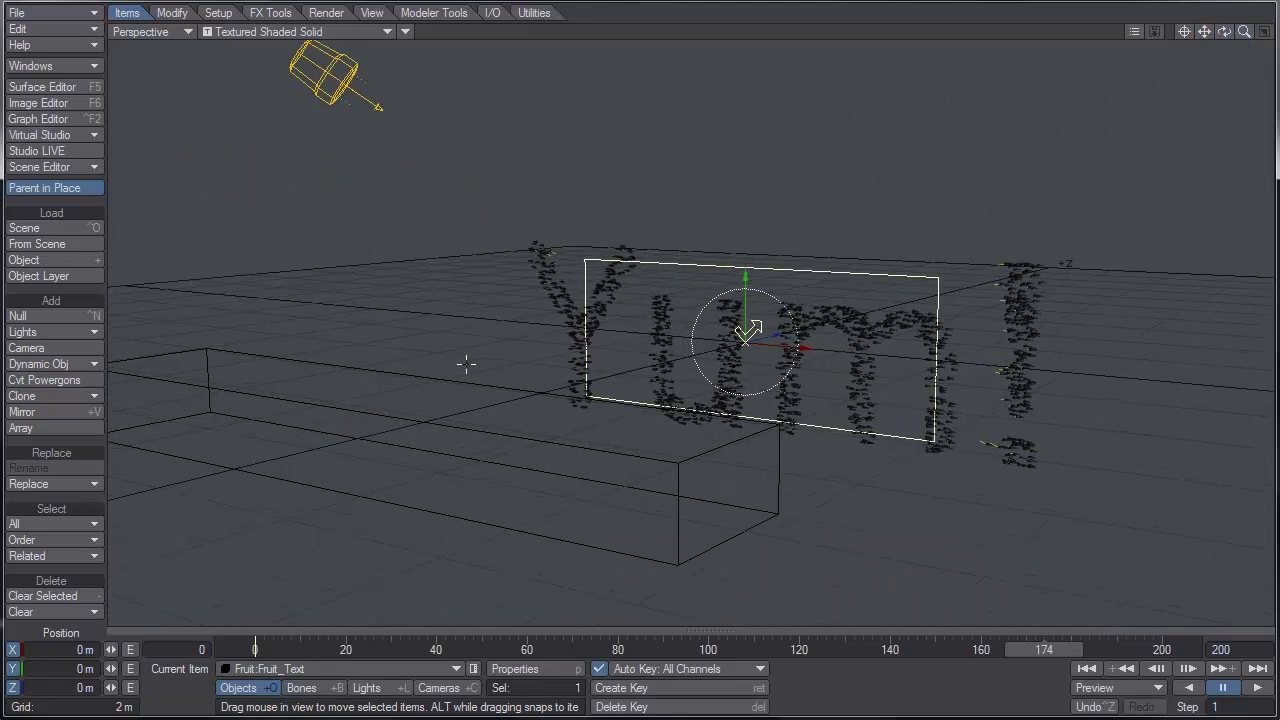
click(416, 380)
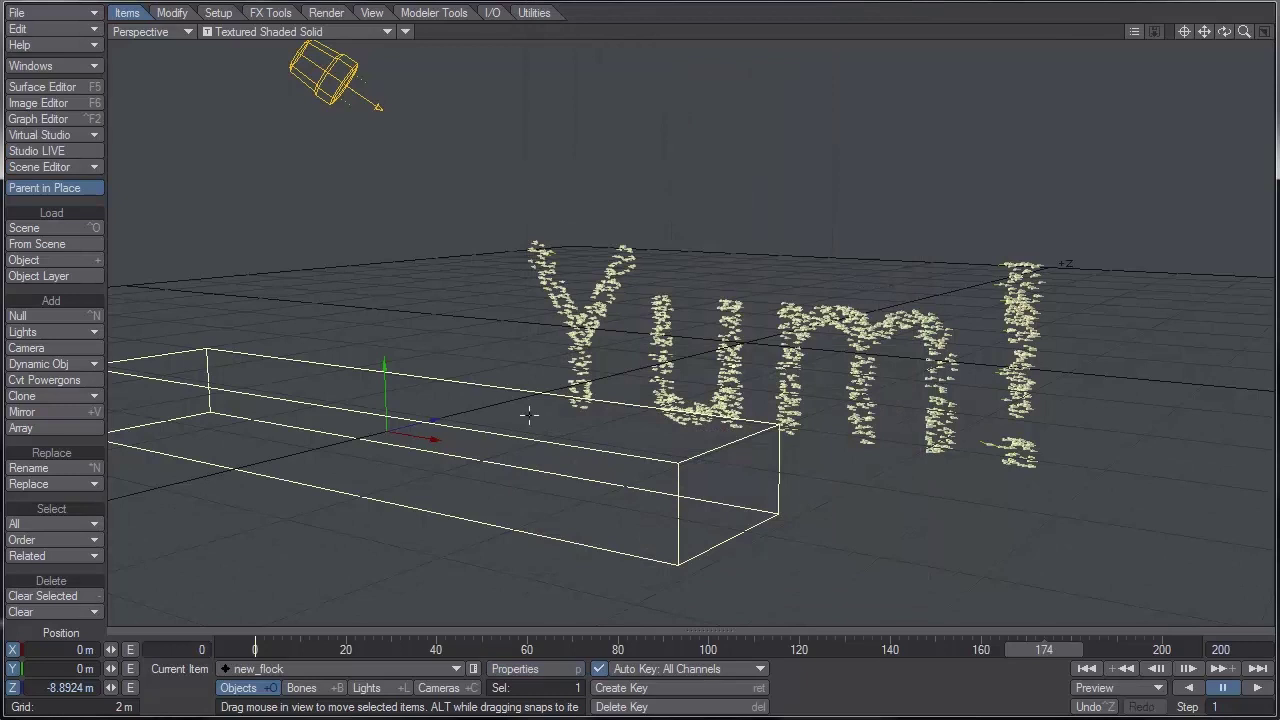
key(p)
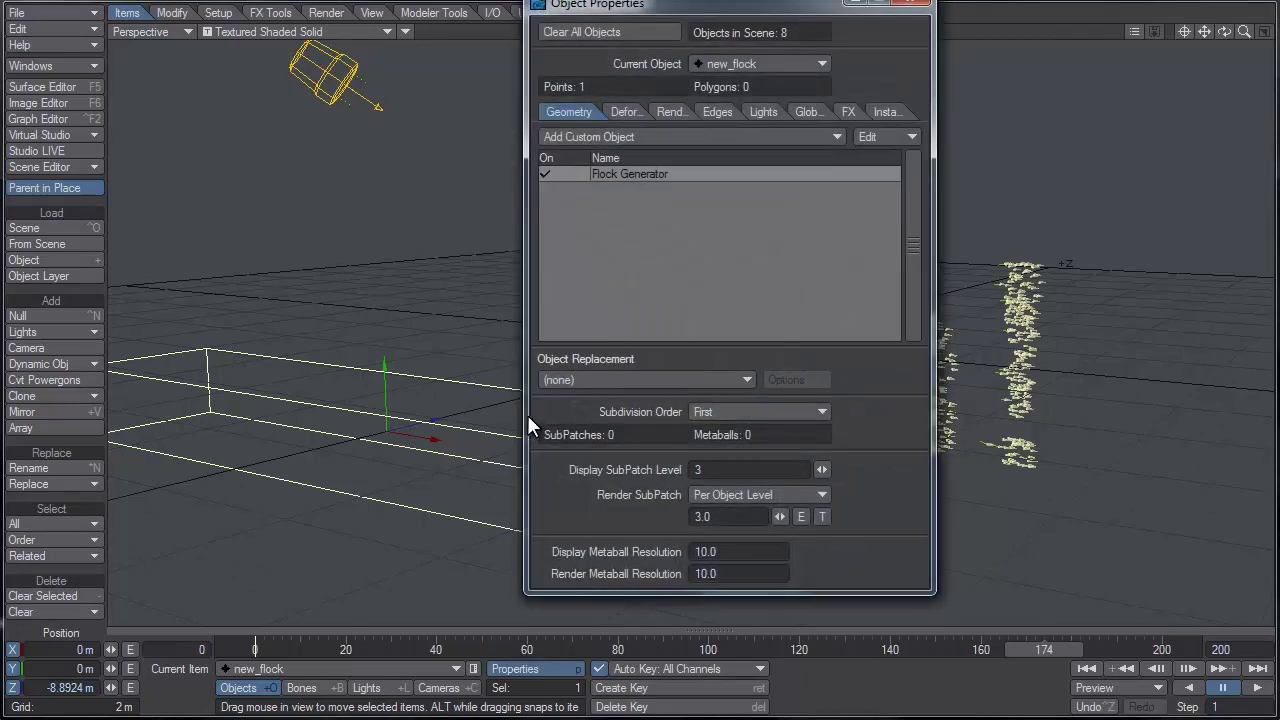
click(884, 112)
click(745, 136)
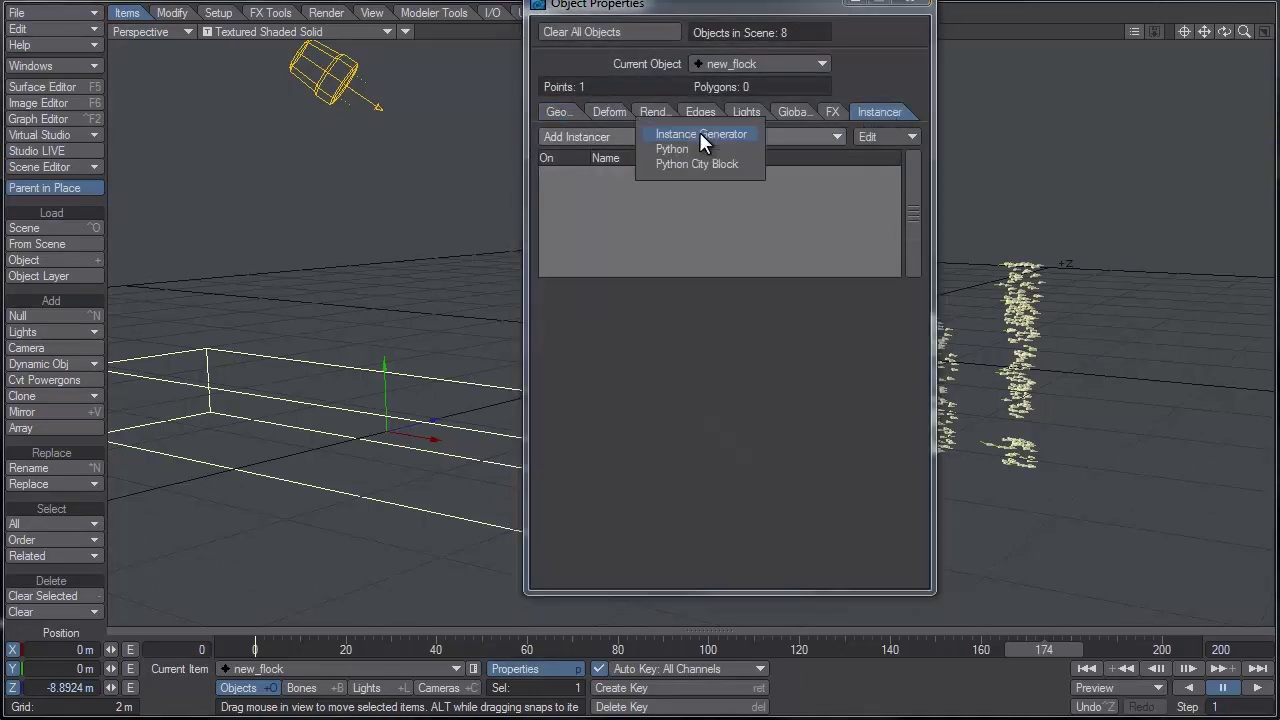
click(699, 132)
double_click(684, 174)
click(910, 2)
drag(657, 53, 1026, 55)
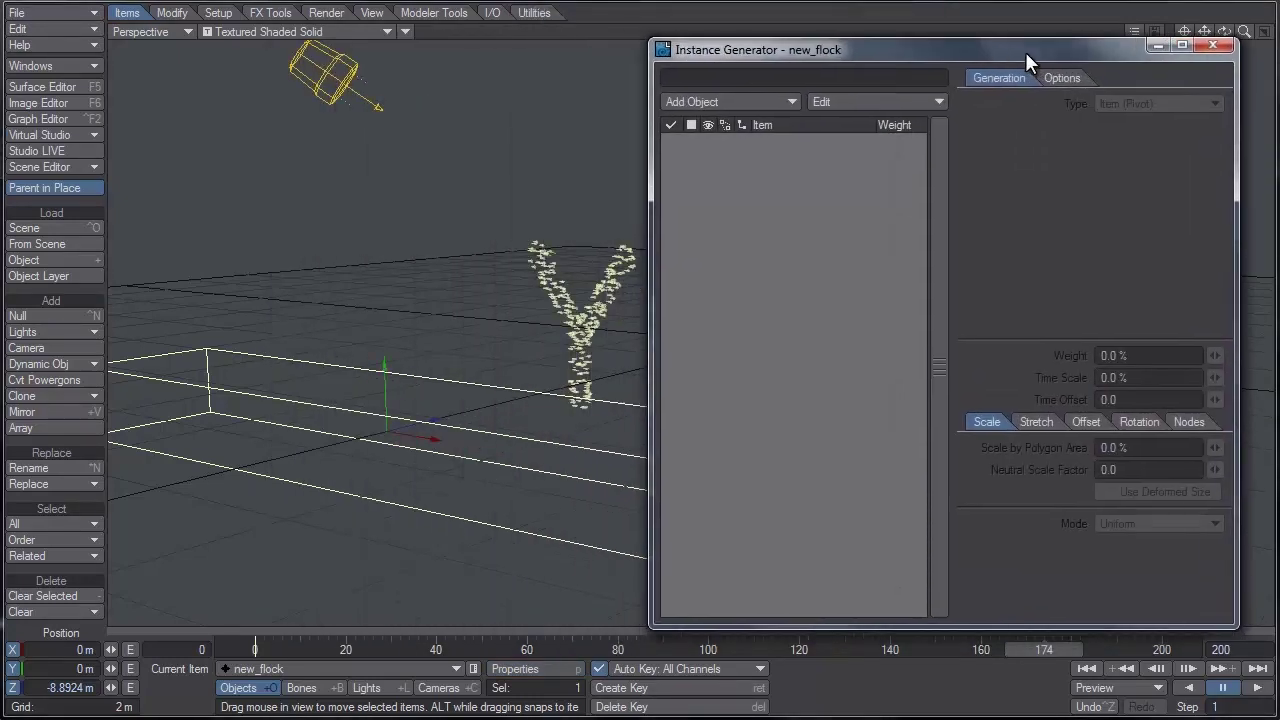
Step: Add Fruit:Cherry, Fruit:Berries, Fruit:Orange, Fruit:Kiwi and Fruit:Lemon as instance objects in the new_flock Instance Generator
drag(1243, 32, 1194, 46)
drag(629, 649, 712, 649)
click(761, 101)
click(763, 101)
click(763, 101)
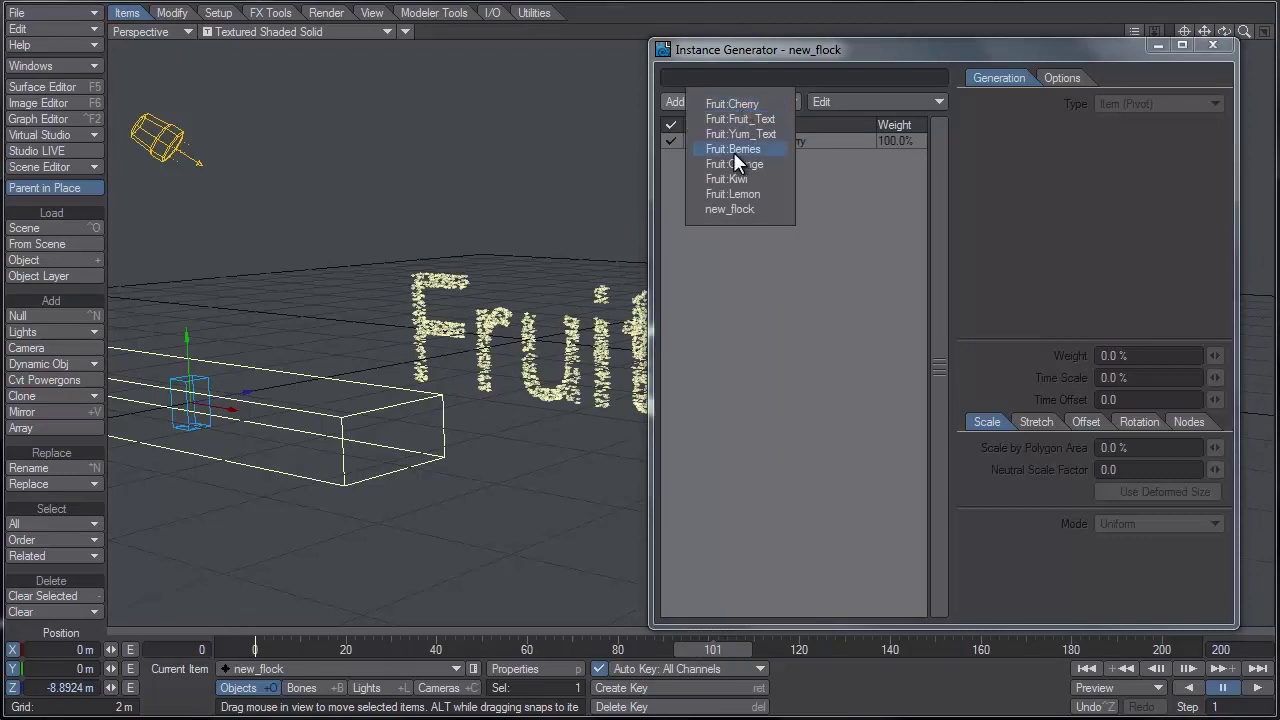
click(733, 148)
click(748, 104)
click(748, 117)
click(746, 103)
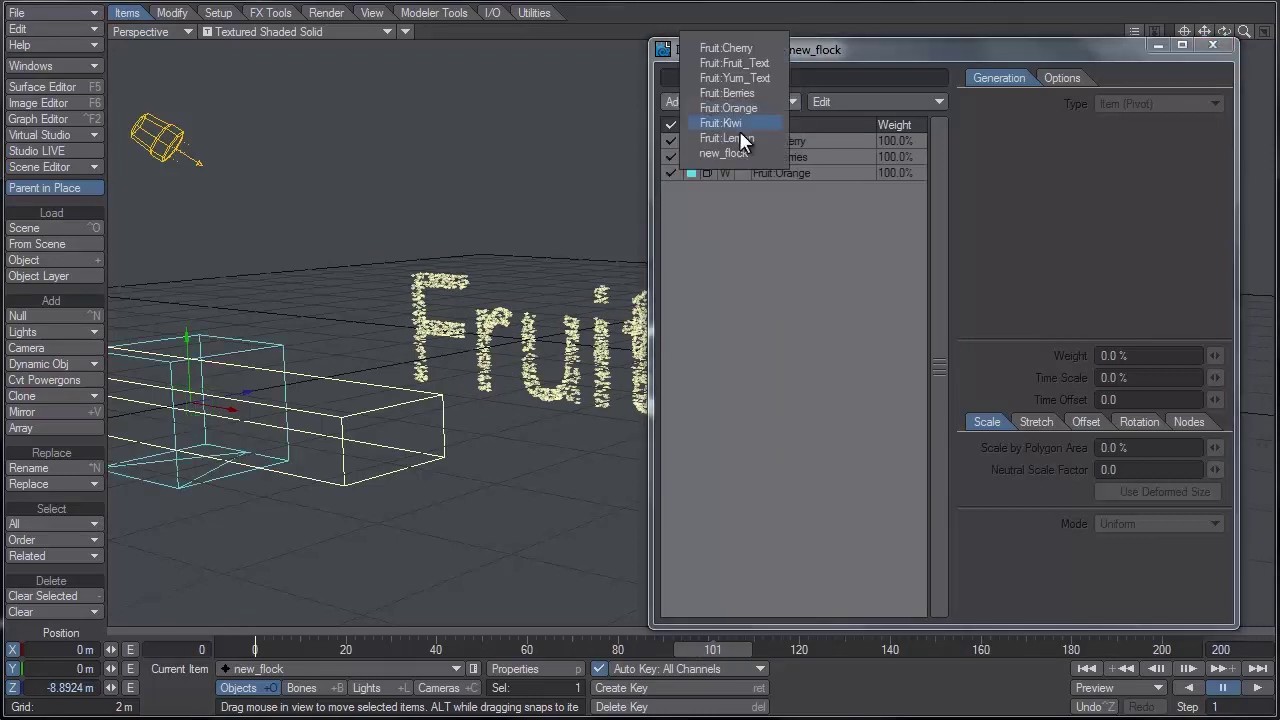
click(745, 120)
click(738, 100)
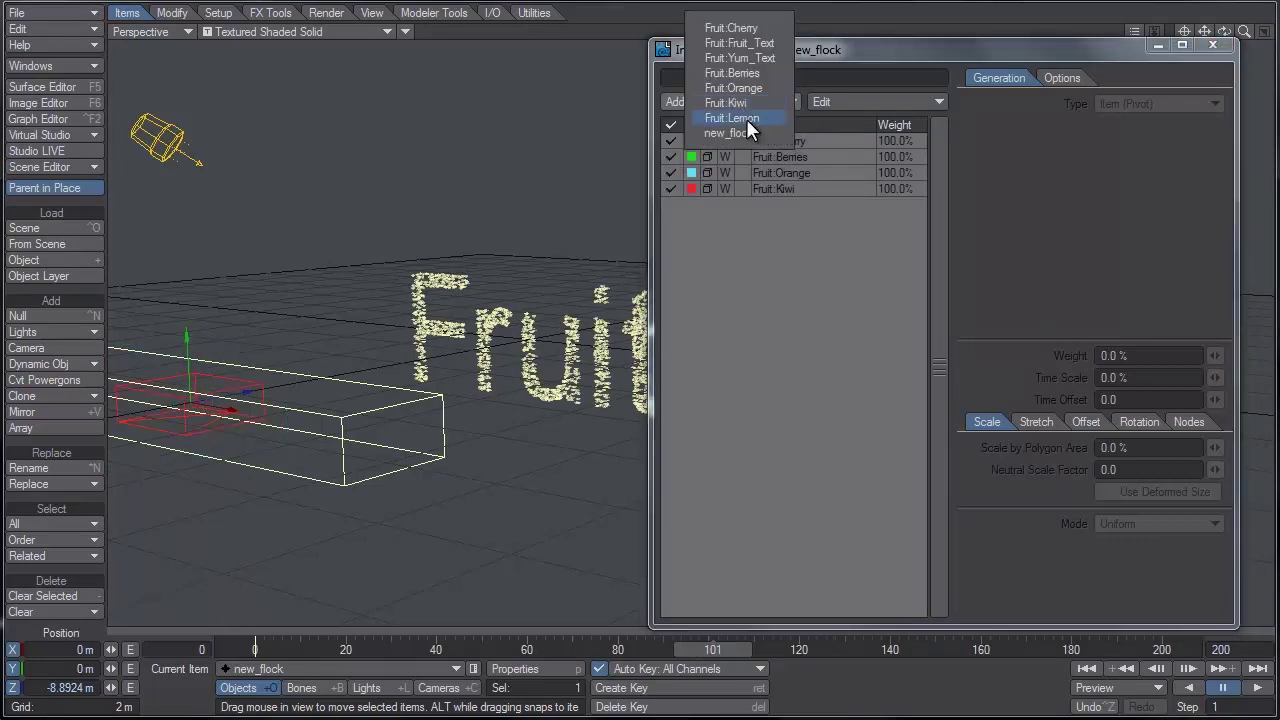
click(746, 118)
Step: Set the Fruit:Cherry instance weight to 20%
click(772, 140)
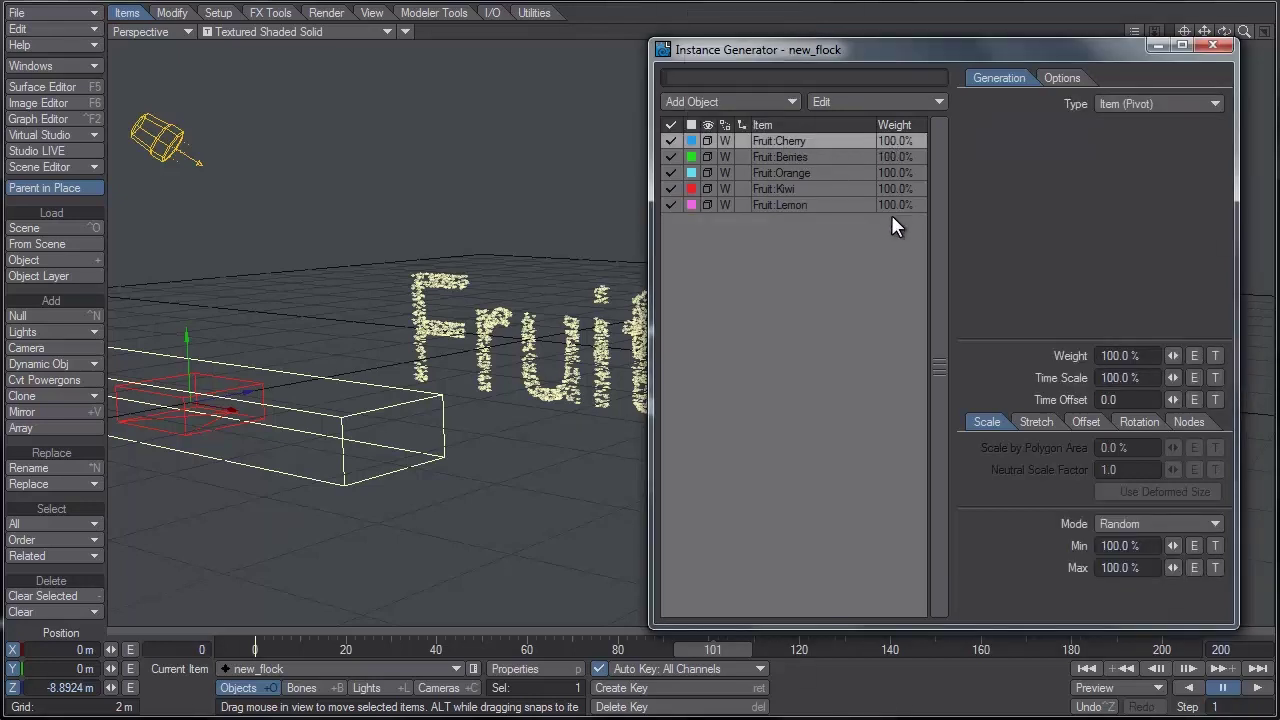
click(824, 156)
click(826, 142)
drag(1150, 357, 1010, 366)
text(20)
key(Return)
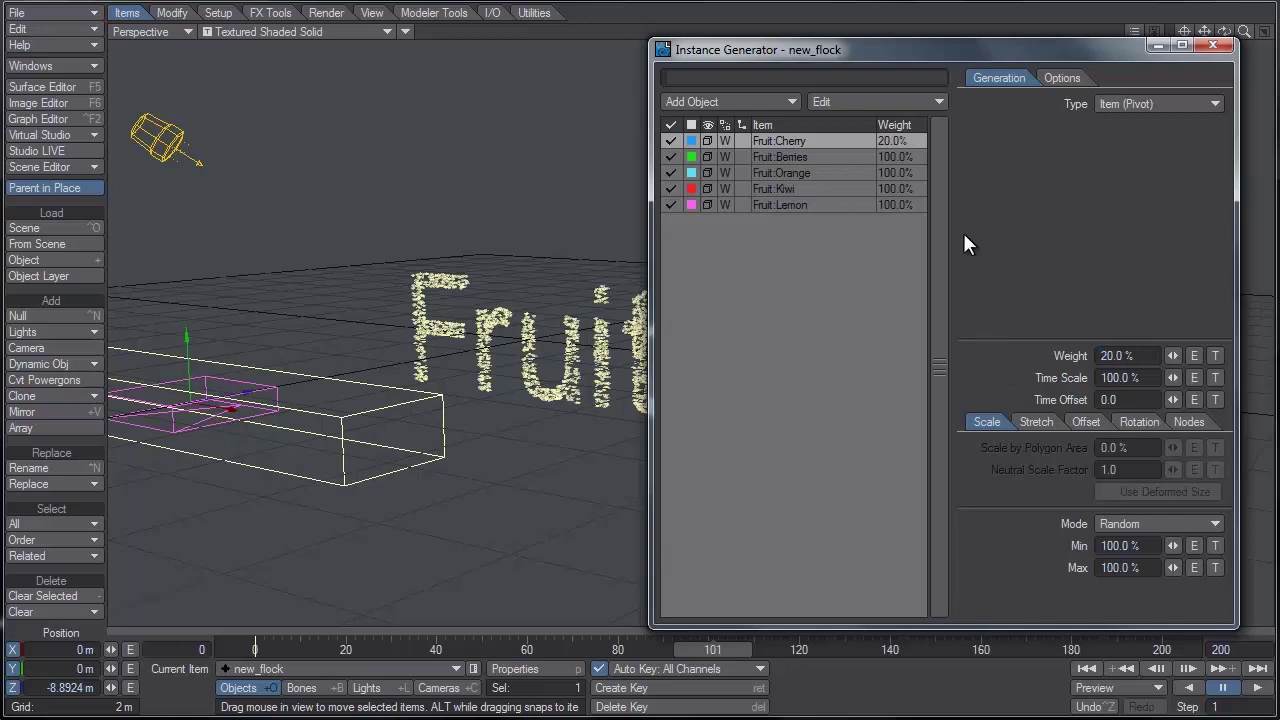
drag(1226, 36, 1206, 36)
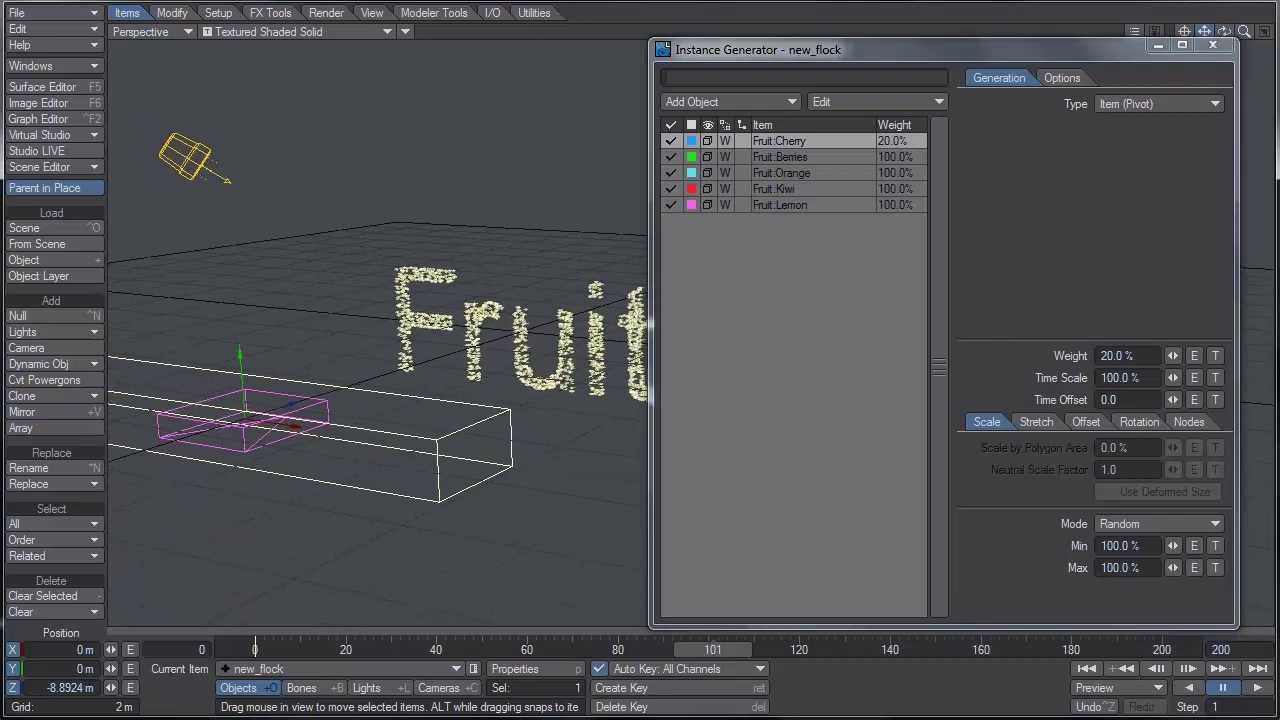
Step: Set the instance weight of Fruit:Berries to 50% and of Fruit:Orange to 0.8%
click(815, 159)
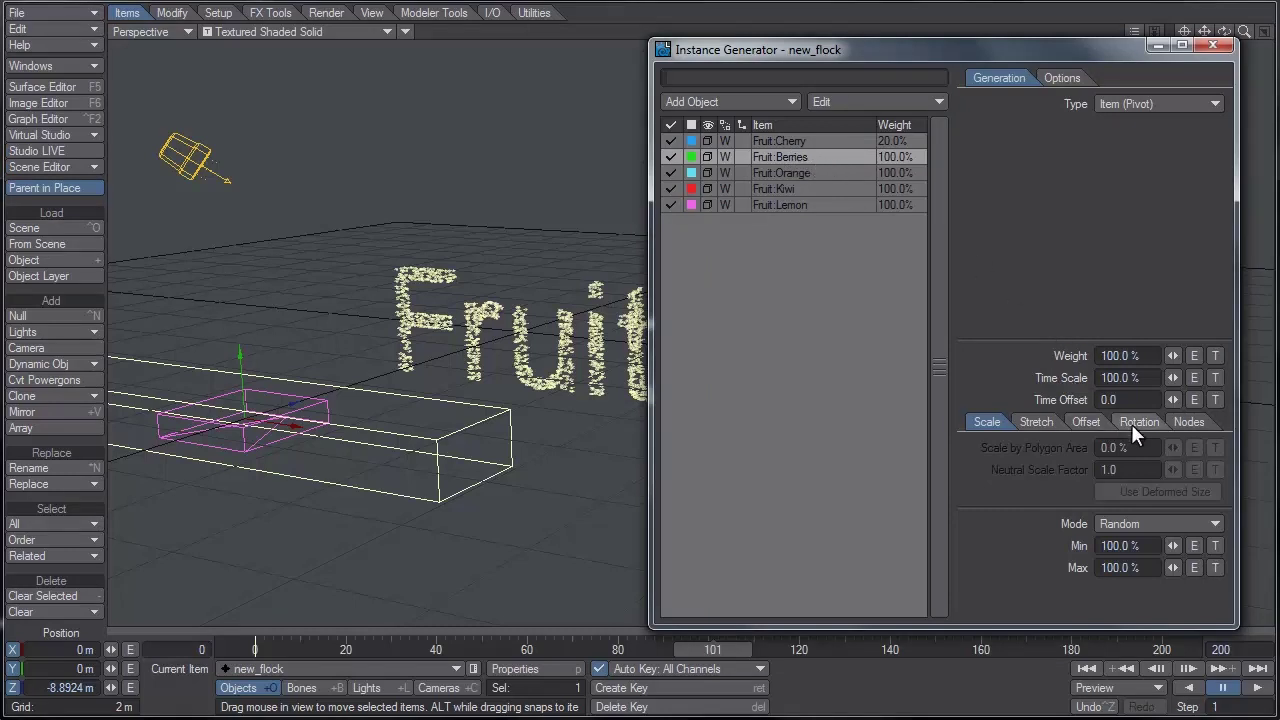
click(1136, 355)
text(50)
key(Return)
click(820, 173)
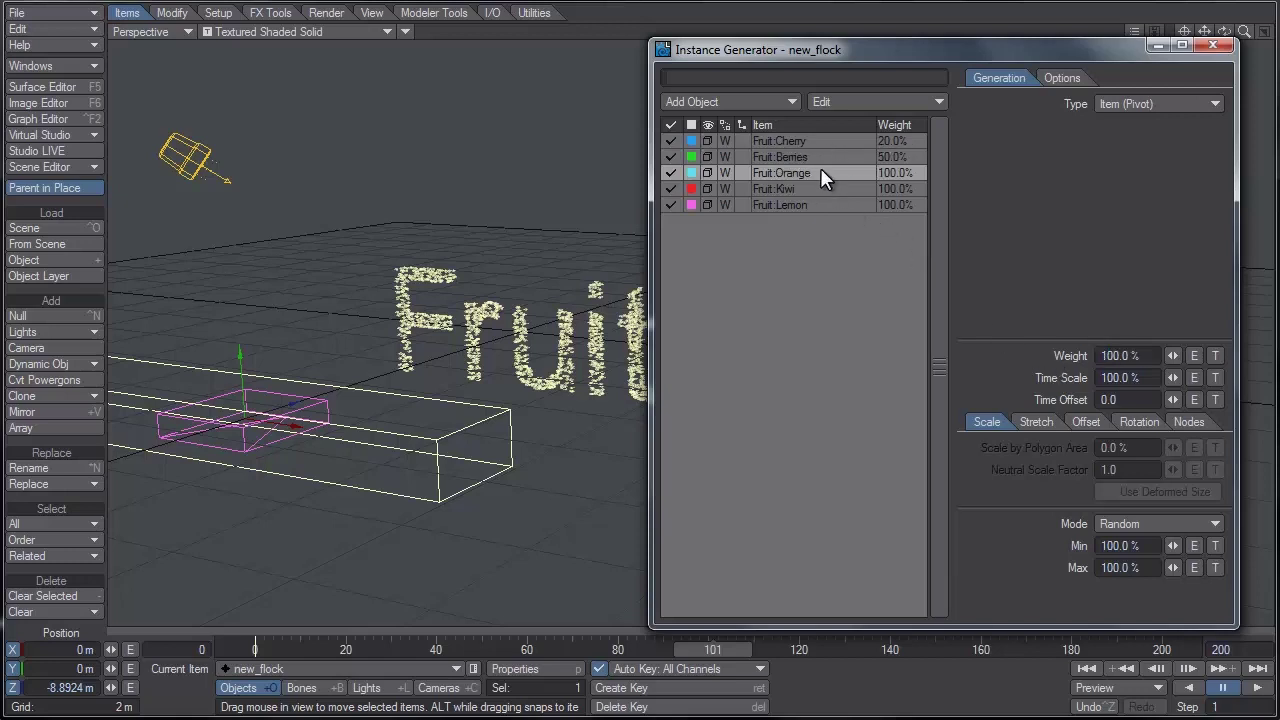
click(1150, 355)
text(0.8)
key(Return)
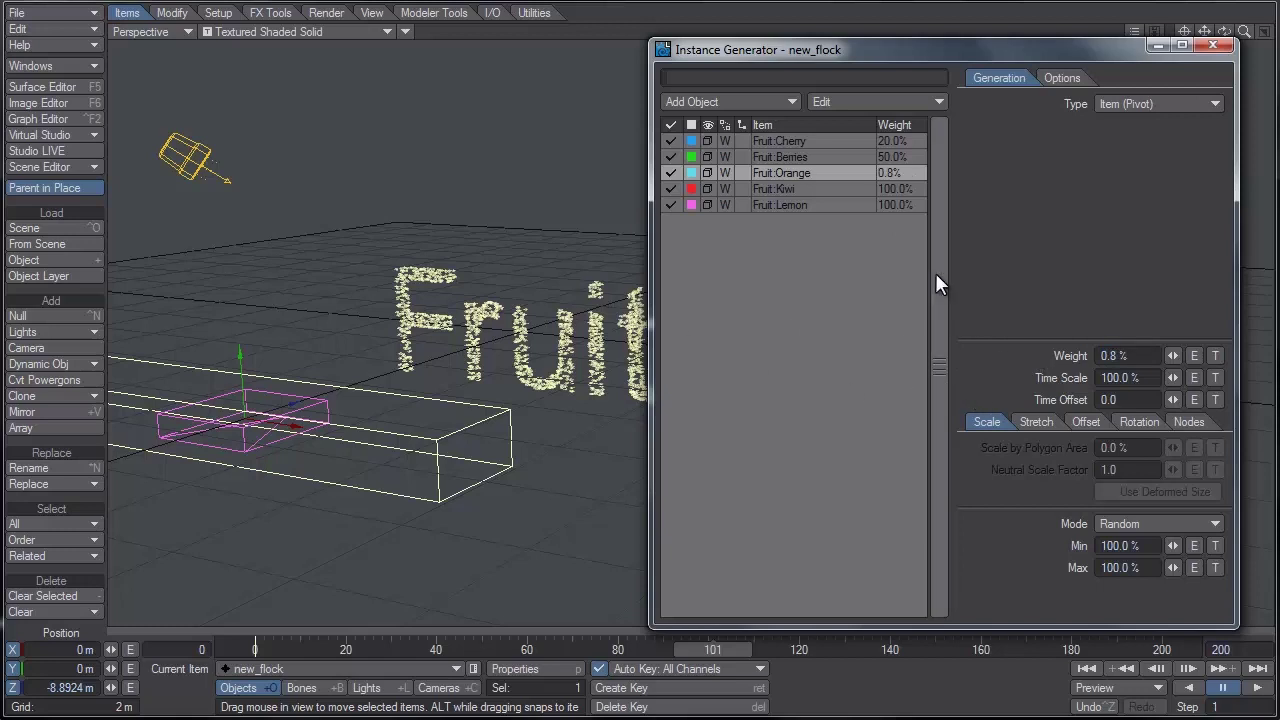
Step: Set the instance weights of Fruit:Kiwi and Fruit:Lemon to 2% each
click(810, 188)
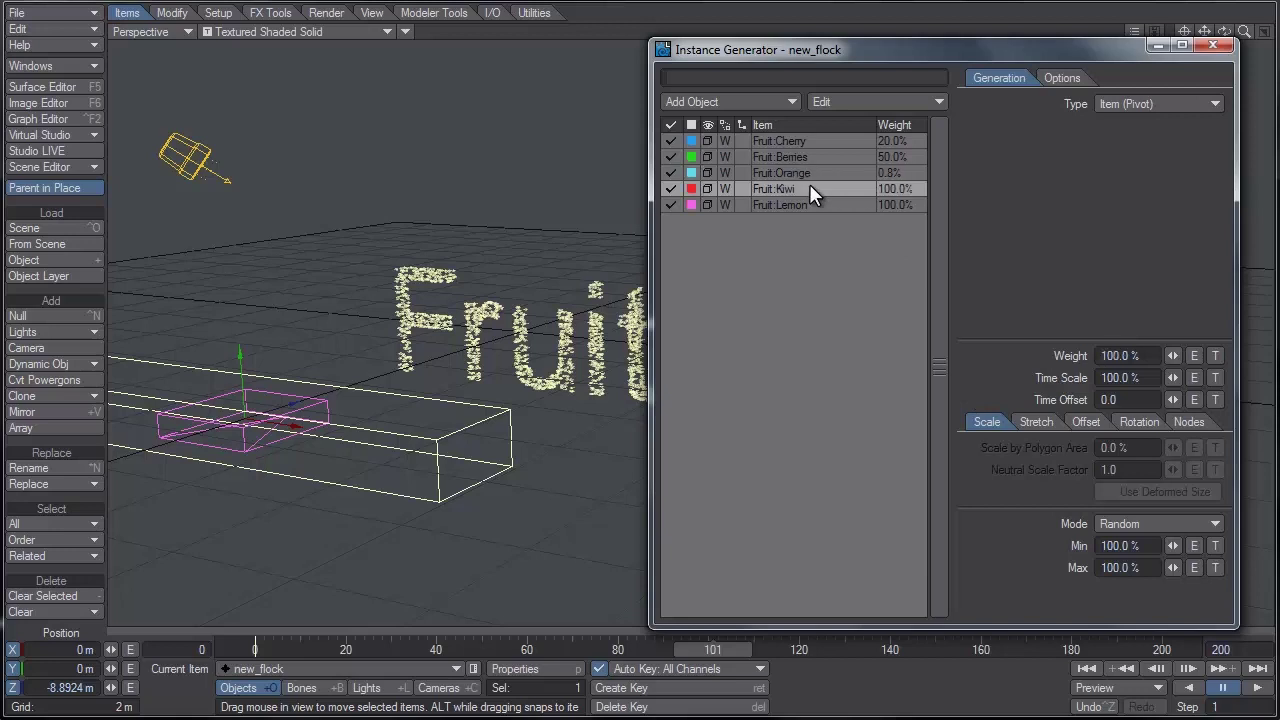
click(1157, 355)
text(2)
key(Return)
click(821, 205)
click(1155, 356)
text(2)
key(Return)
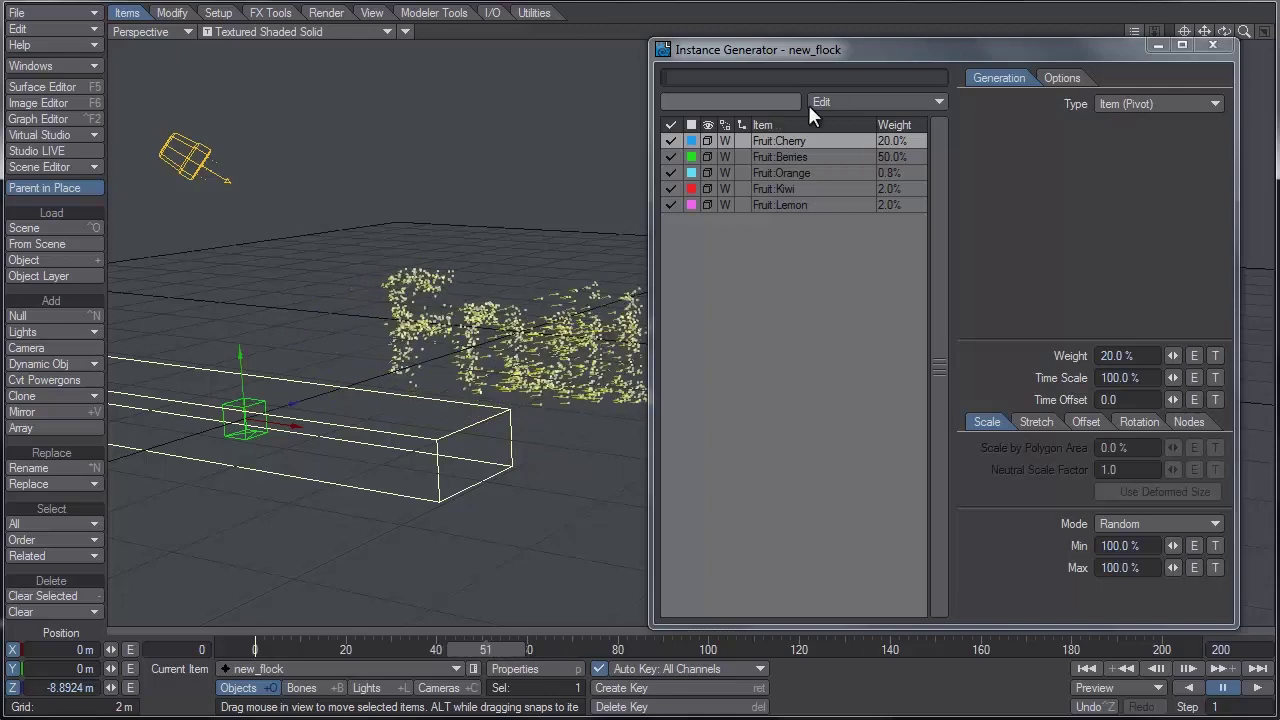
Step: Set the instance generation type to Particles and scrub to about frame 66 to check the formed text
click(1124, 103)
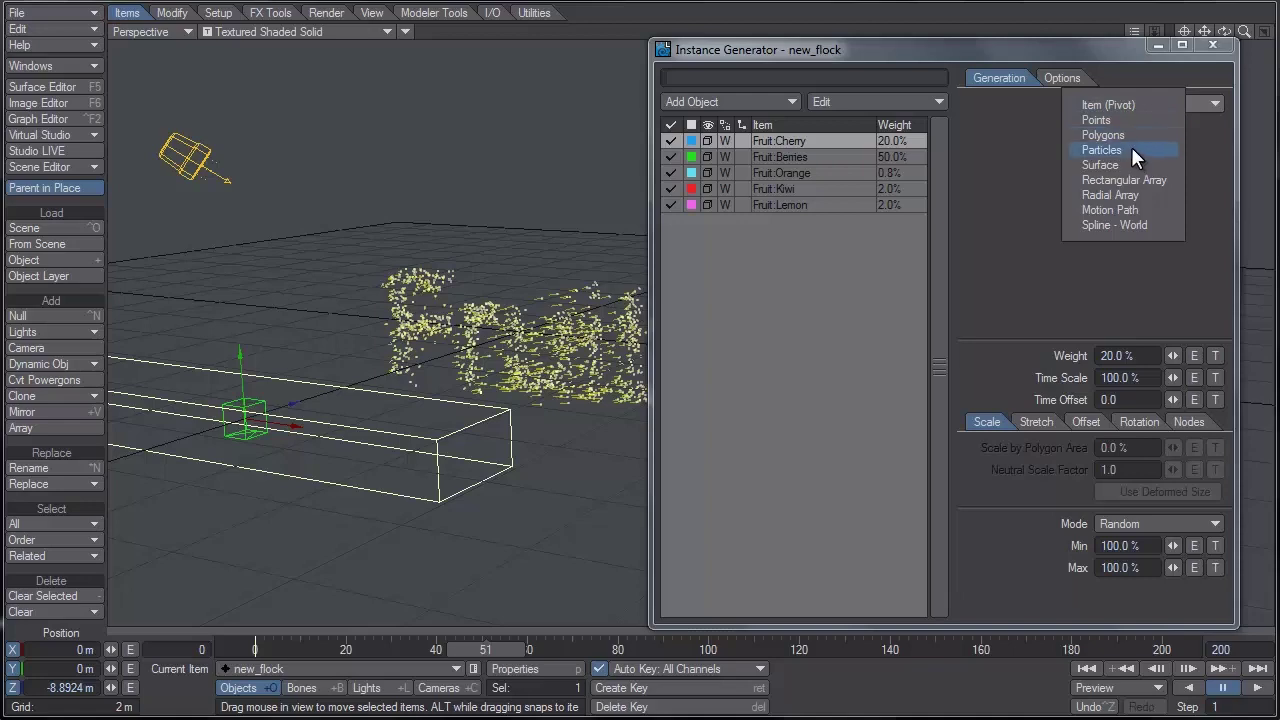
click(1103, 149)
drag(497, 657, 558, 658)
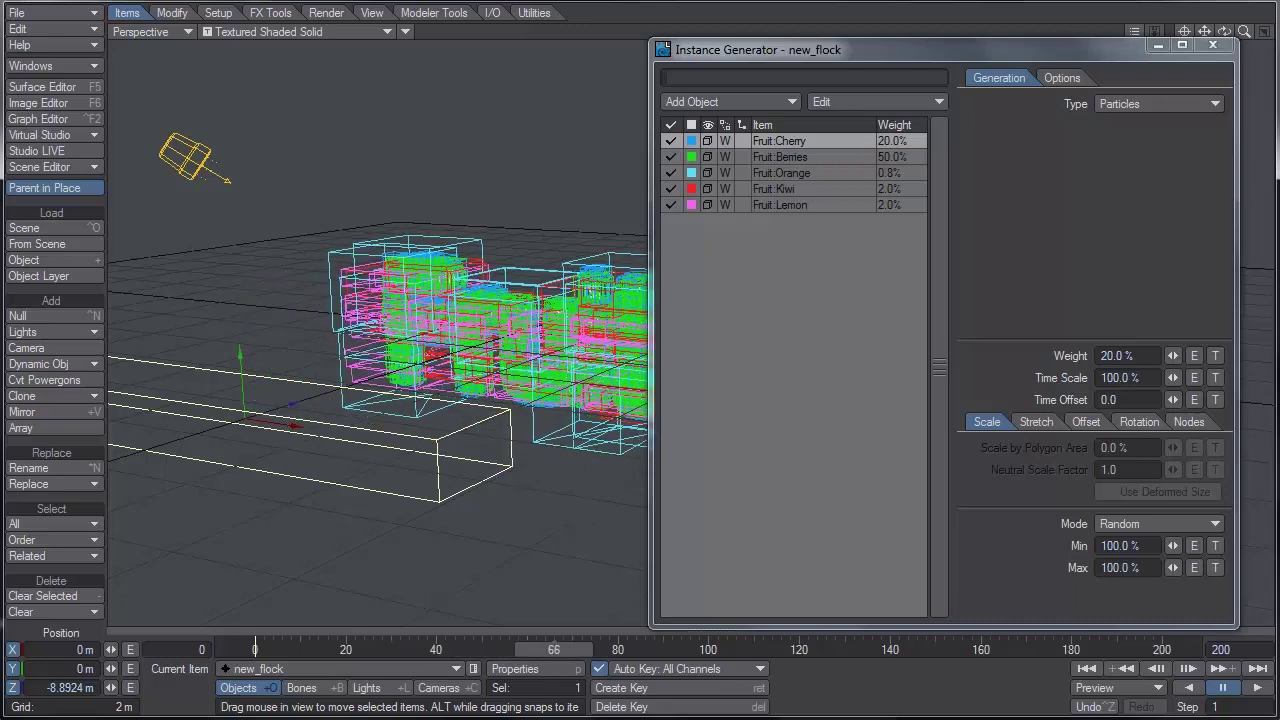
Step: Preview the fruit instances with the VPR renderer, and return the viewport to Textured Shaded Solid
click(305, 30)
click(295, 55)
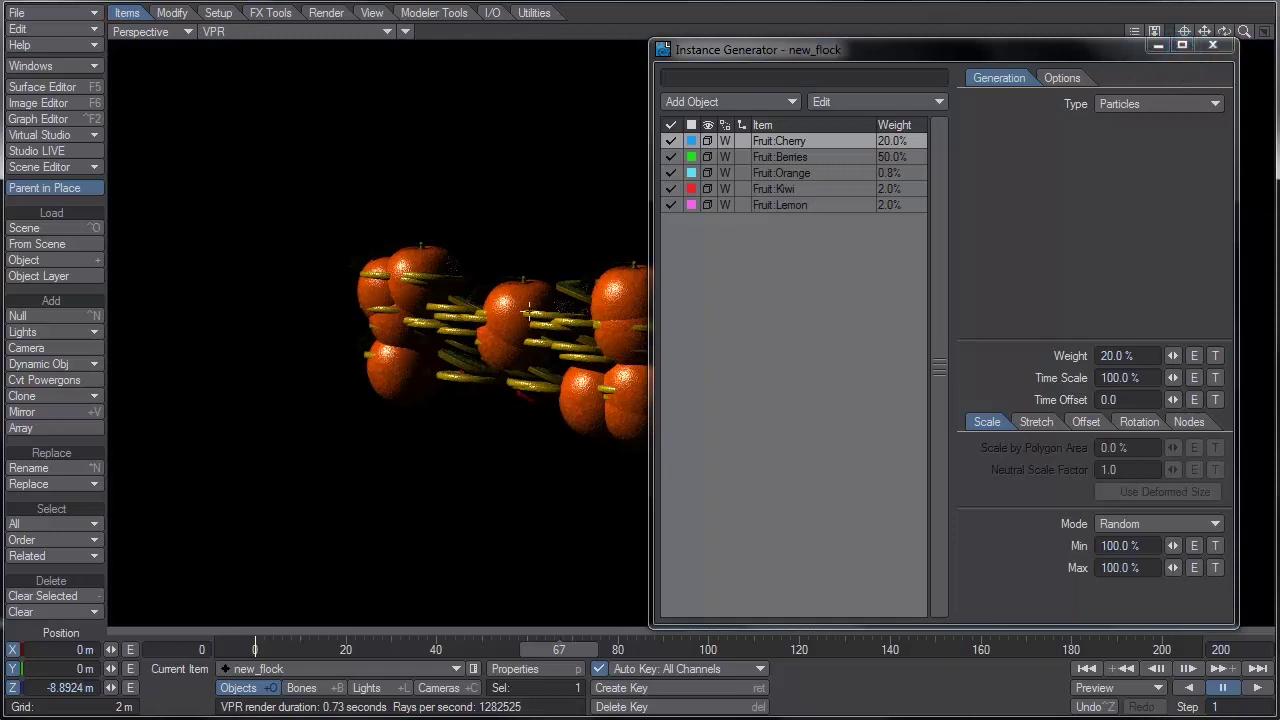
click(300, 30)
click(300, 4)
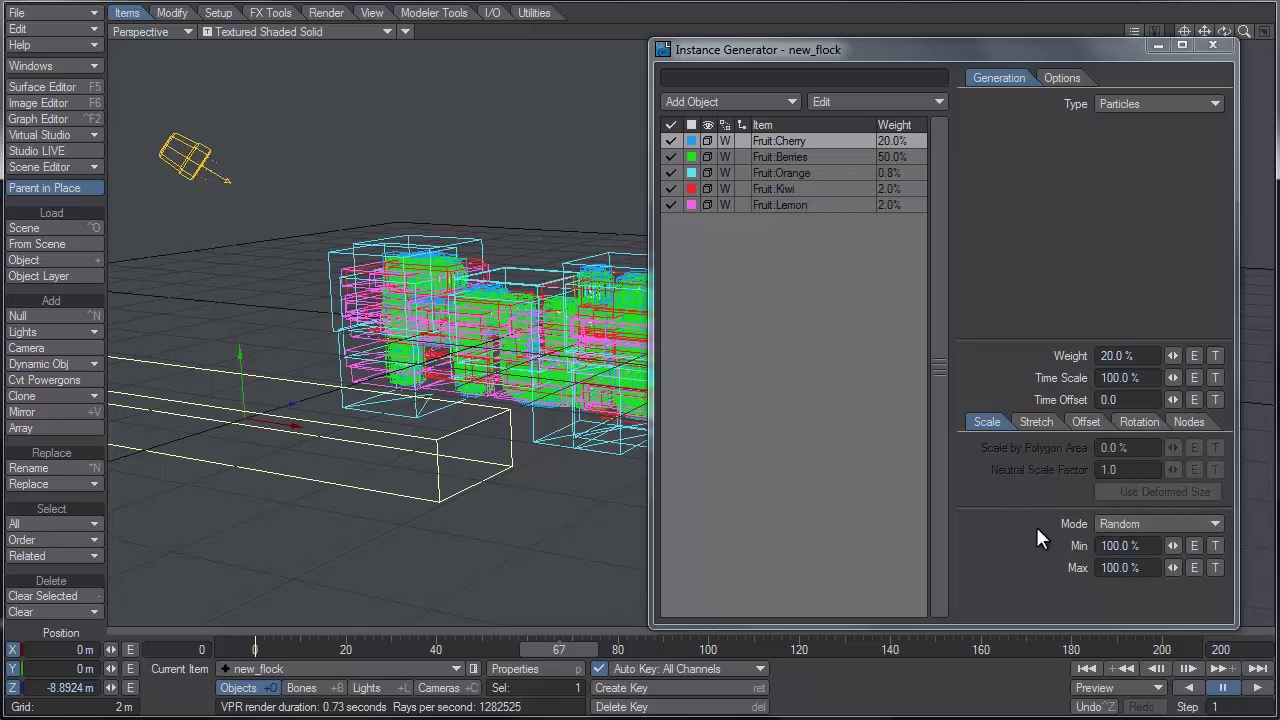
Step: Set the random scale of the Fruit:Cherry instances to a minimum of 50% and a maximum of 60%
click(1150, 545)
text(50)
key(Tab)
text(60)
key(Return)
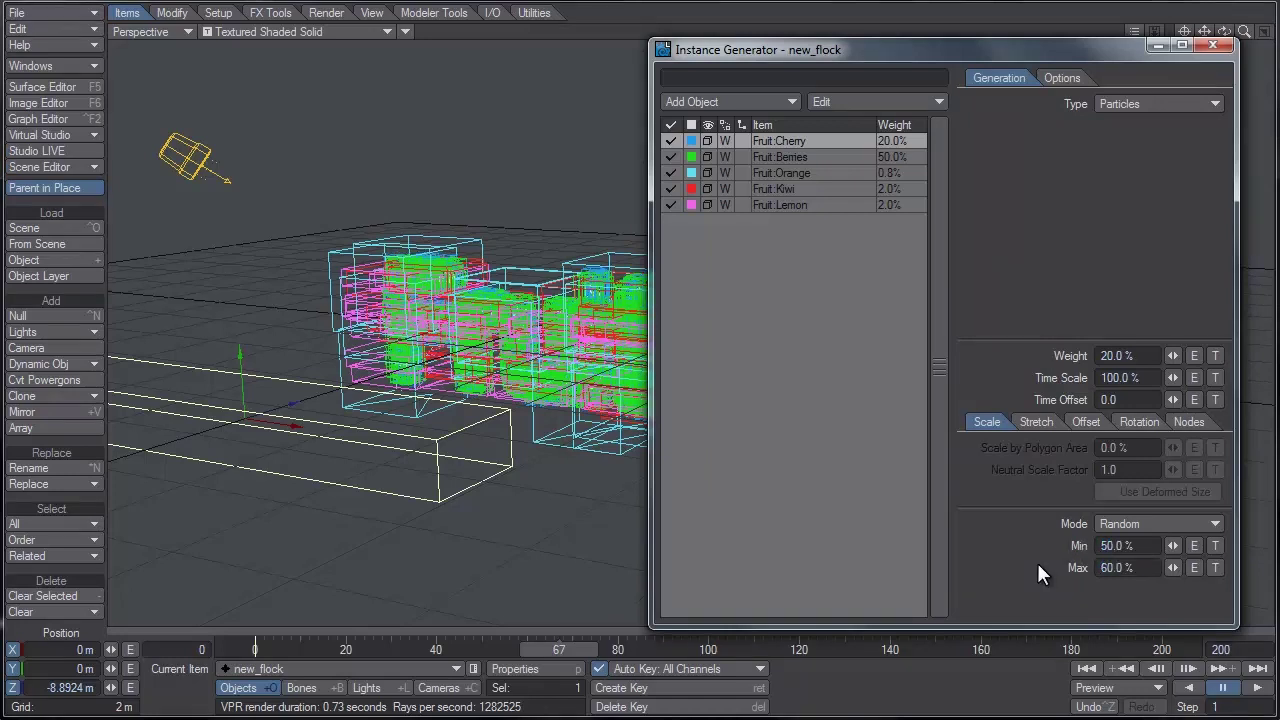
Step: Set the random scale of the Fruit:Berries instances to a minimum of 55% and a maximum of 60%
click(806, 158)
click(1140, 545)
text(55)
click(1150, 567)
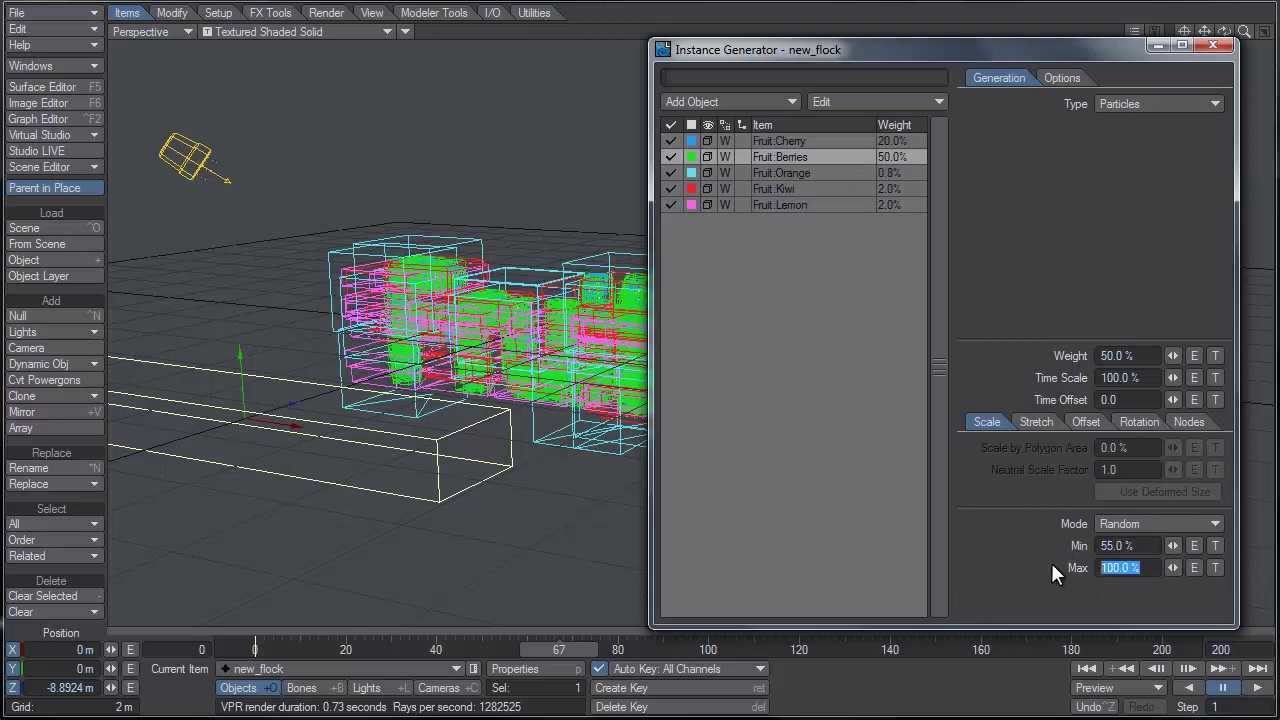
text(60)
key(Return)
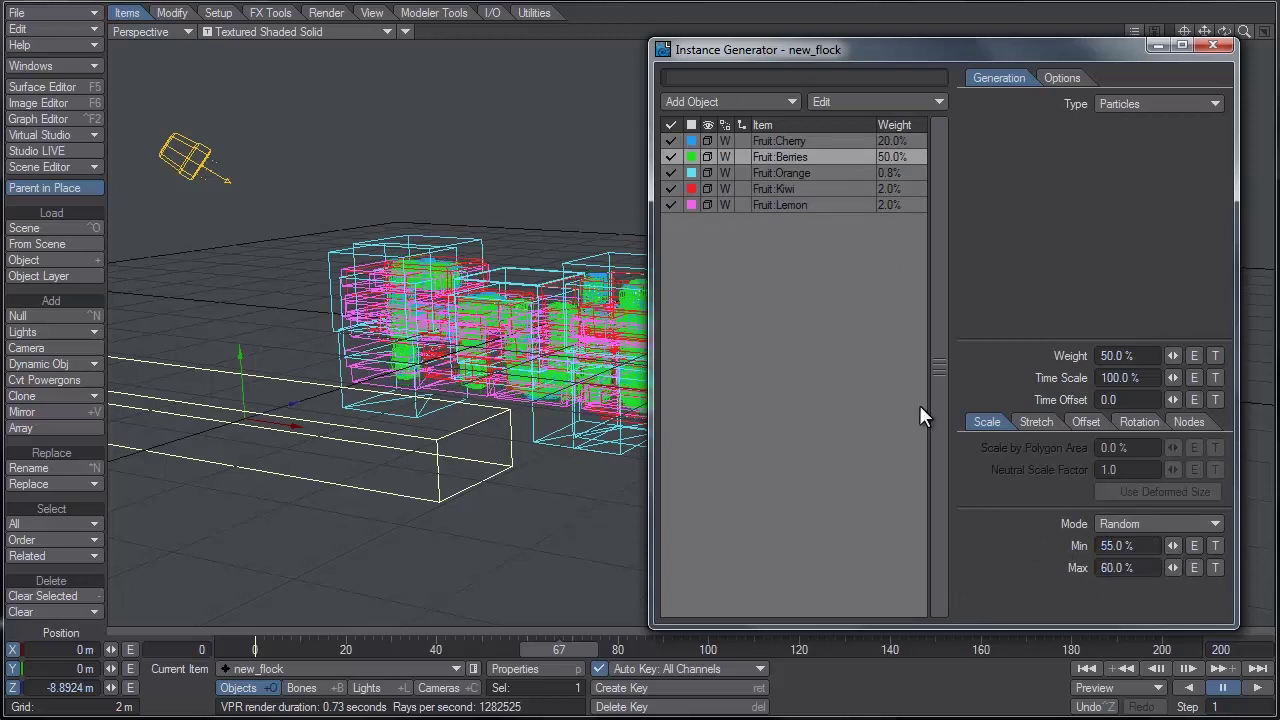
Step: Set the random scale of the Fruit:Orange instances to a minimum of 25% and a maximum of 30%
click(834, 172)
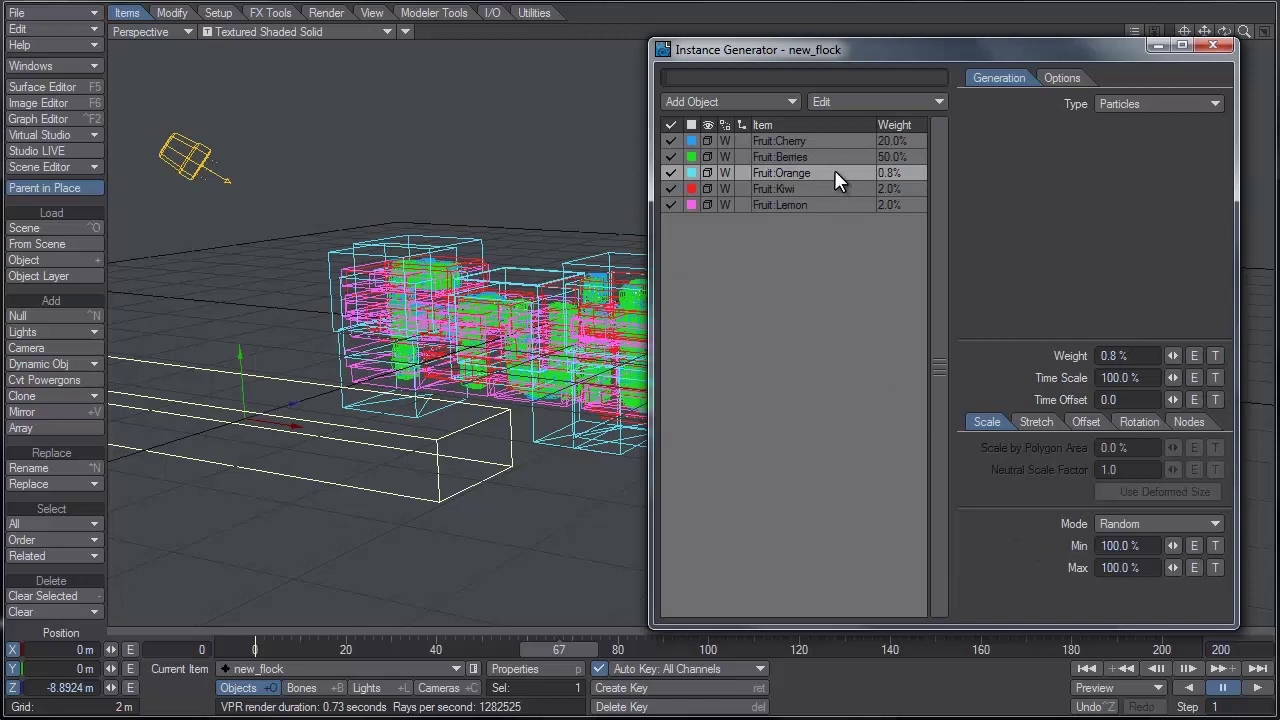
drag(1157, 544, 1081, 543)
text(25)
key(Tab)
text(30)
key(Return)
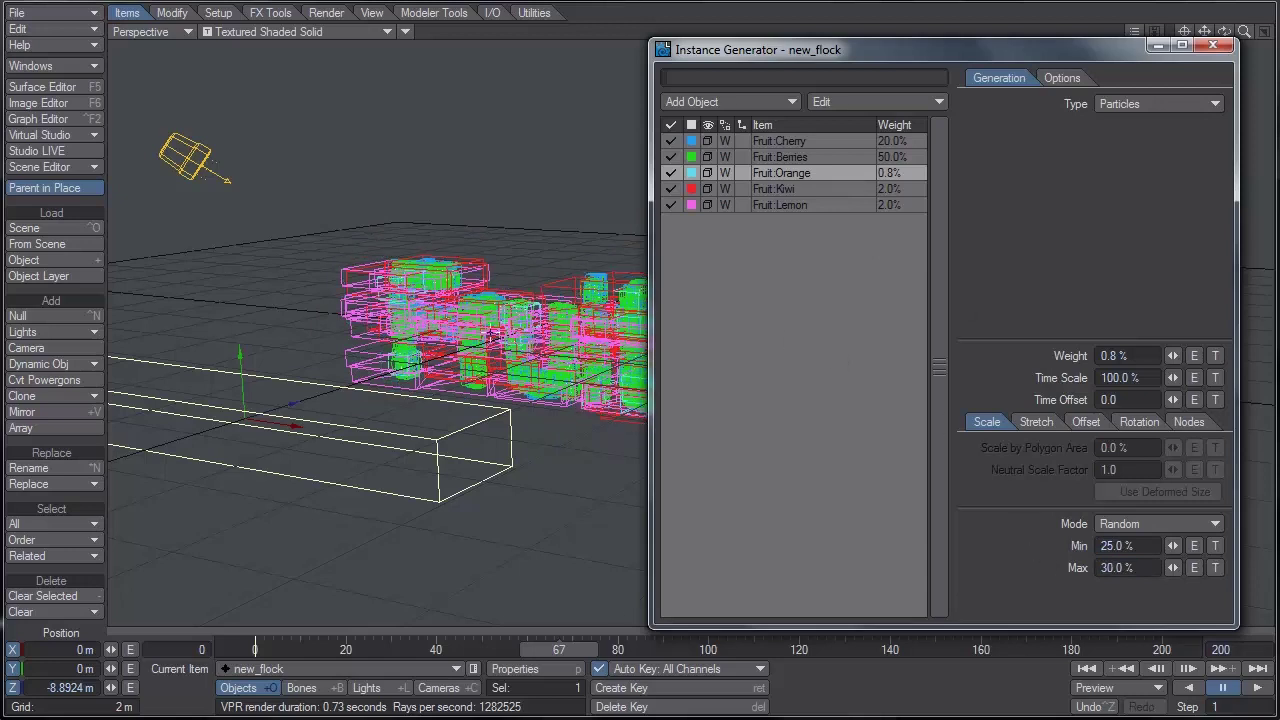
Step: Set the random scale of the Fruit:Kiwi instances to a minimum of 20% and a maximum of 25%
click(800, 189)
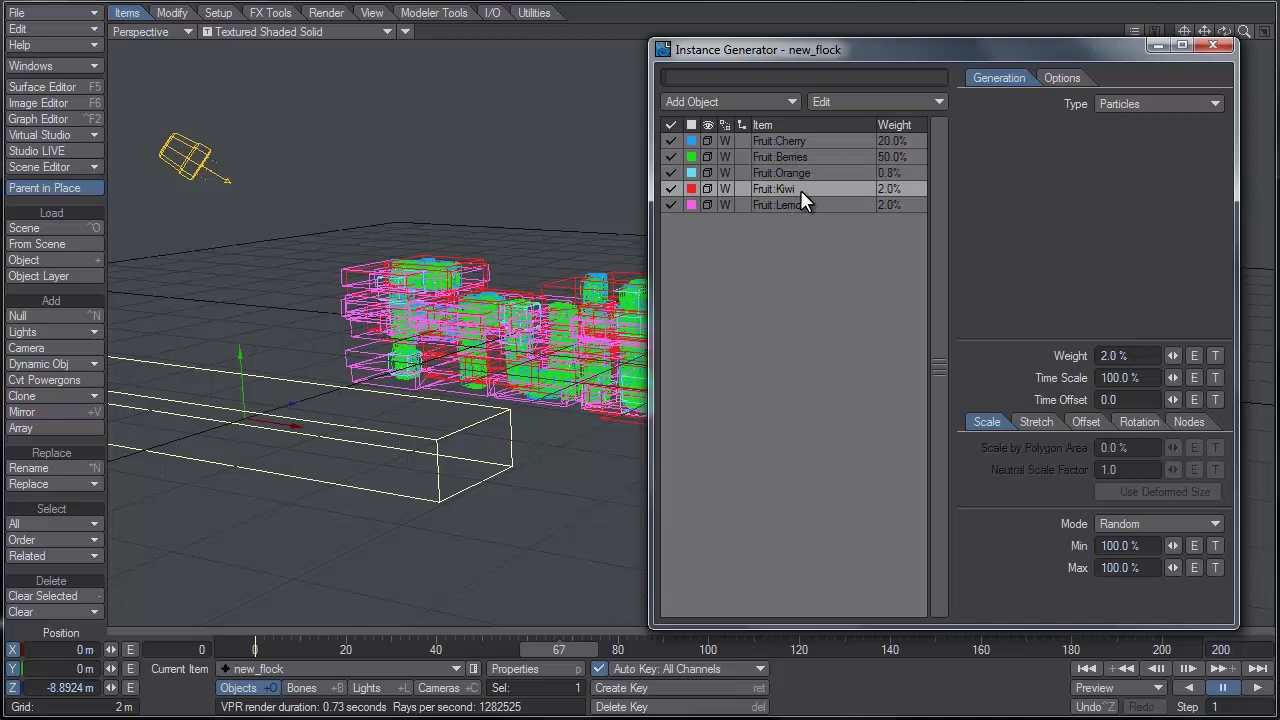
click(1135, 546)
text(20)
key(Tab)
text(20)
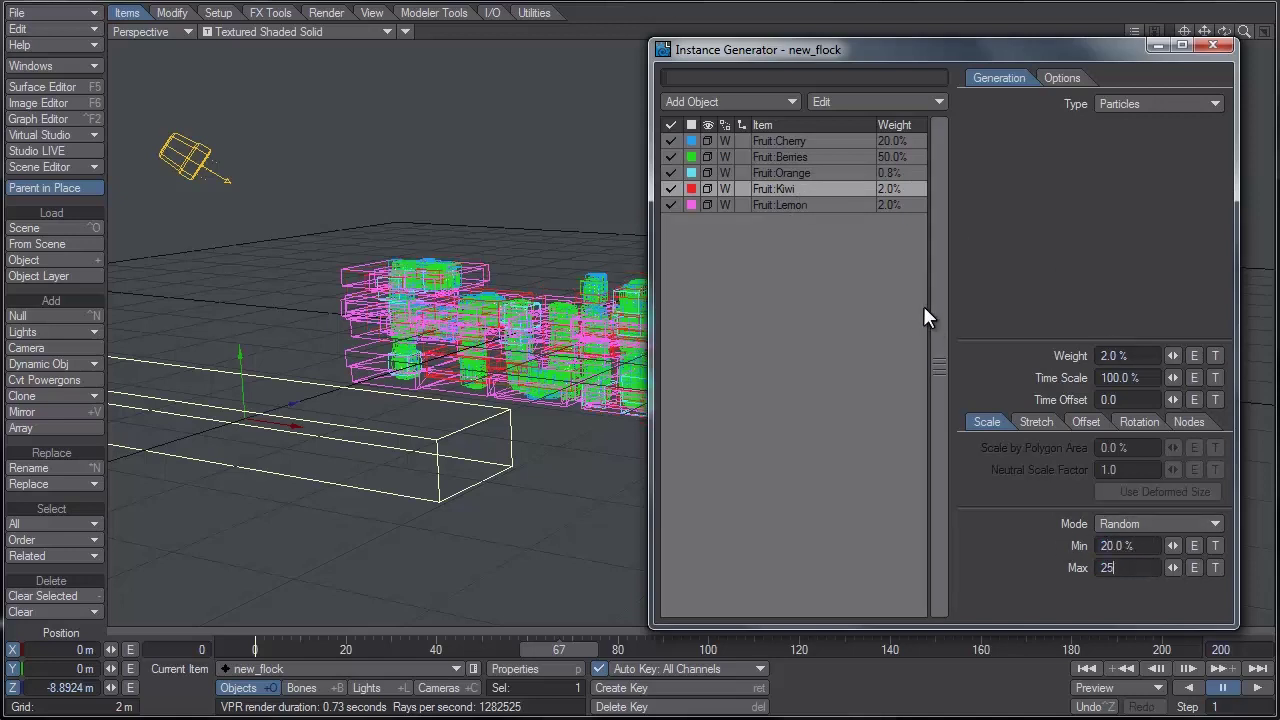
Step: Set the random scale of the Fruit:Lemon instances to a minimum of 20% and a maximum of 25%
click(807, 203)
click(1054, 545)
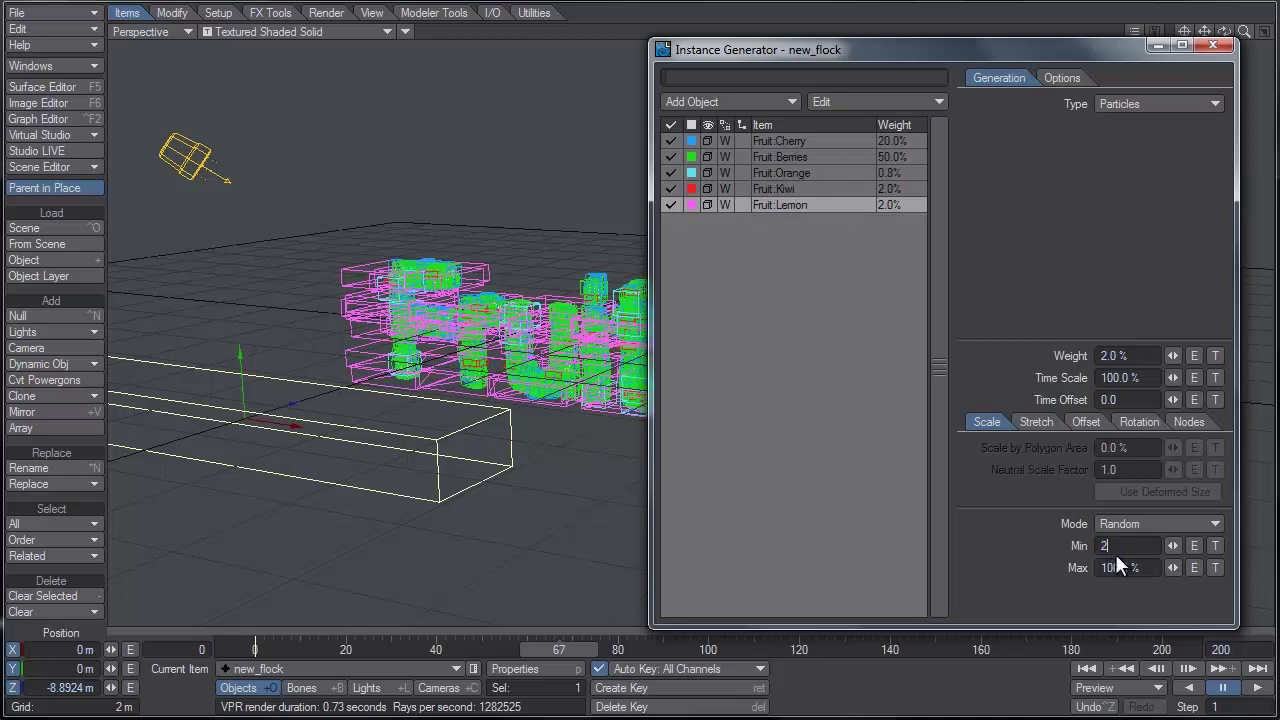
text(0)
key(Tab)
text(25)
key(Return)
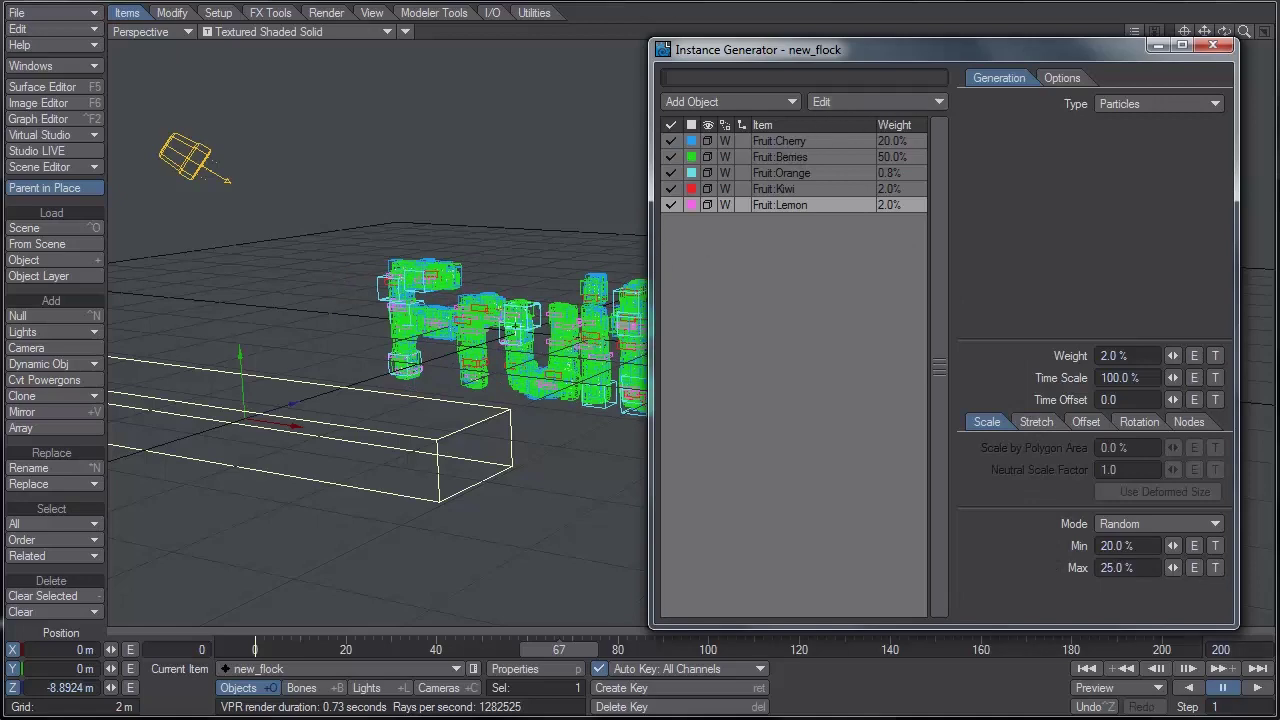
Step: Open the Flock Generator of new_flock and recalculate the flock simulation
key(p)
double_click(675, 168)
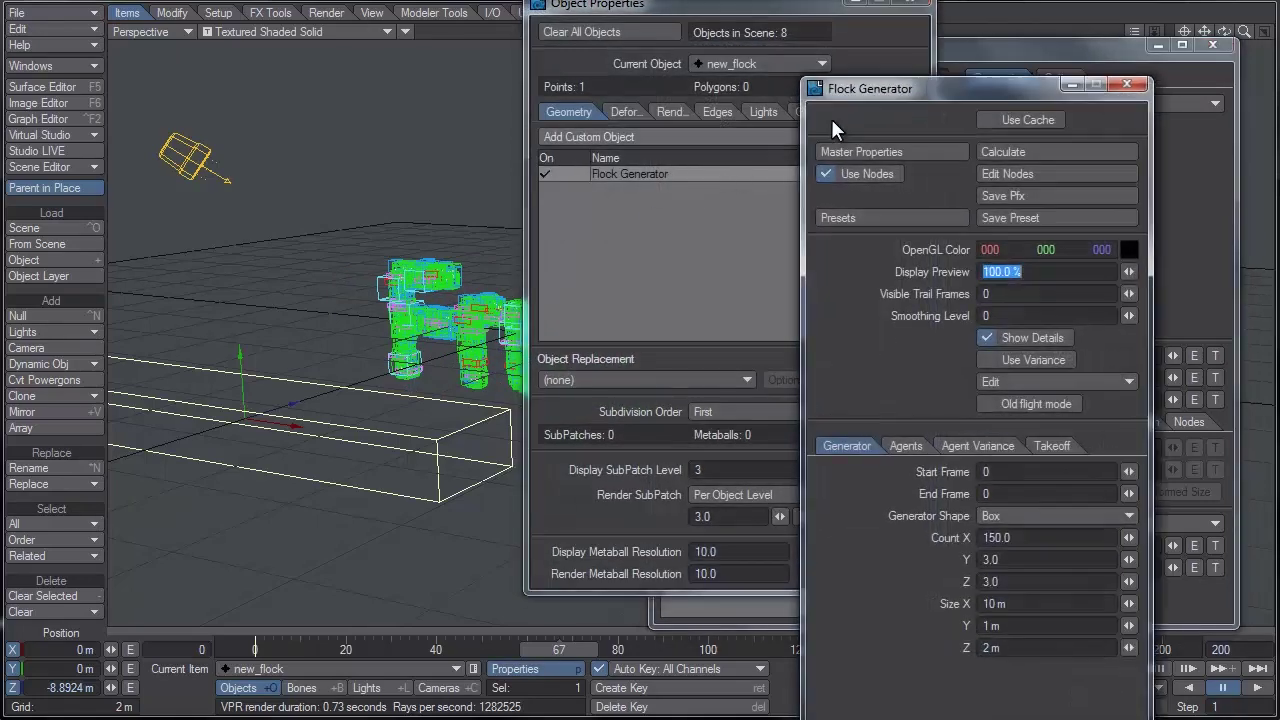
click(916, 6)
click(1012, 151)
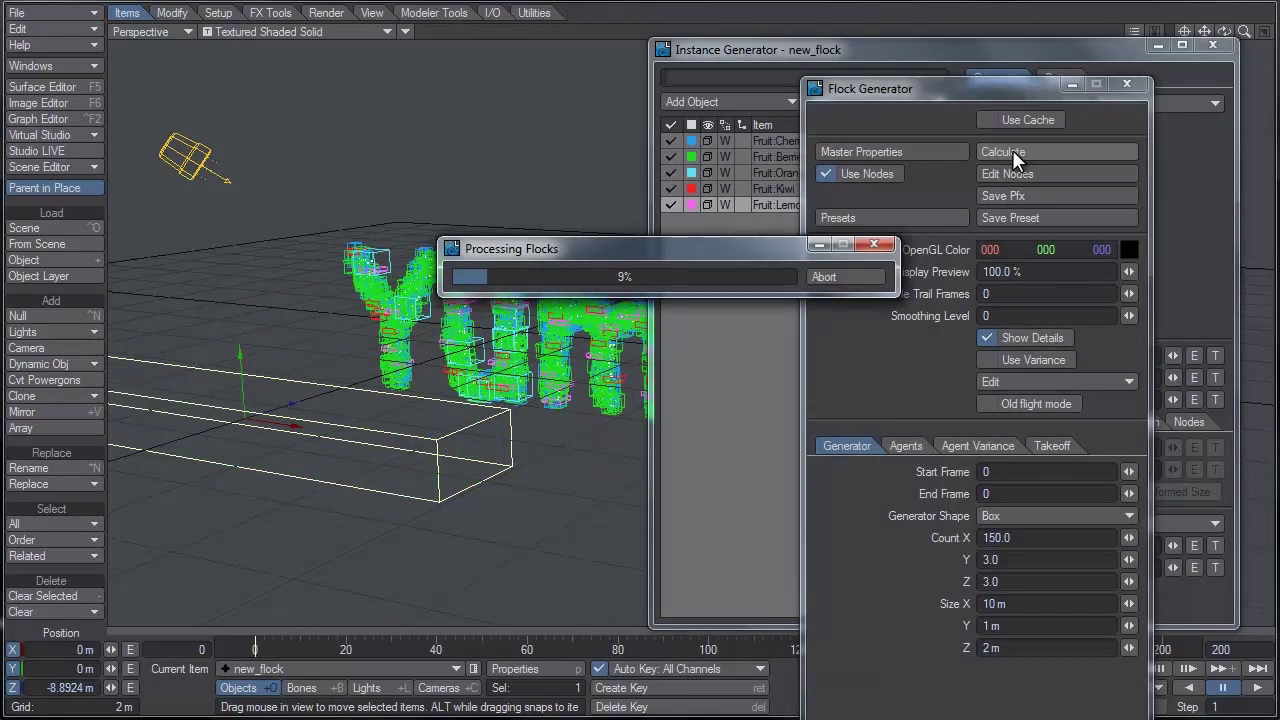
Step: Switch the perspective viewport to the VPR render preview and frame the Yum text more closely
click(290, 31)
click(287, 61)
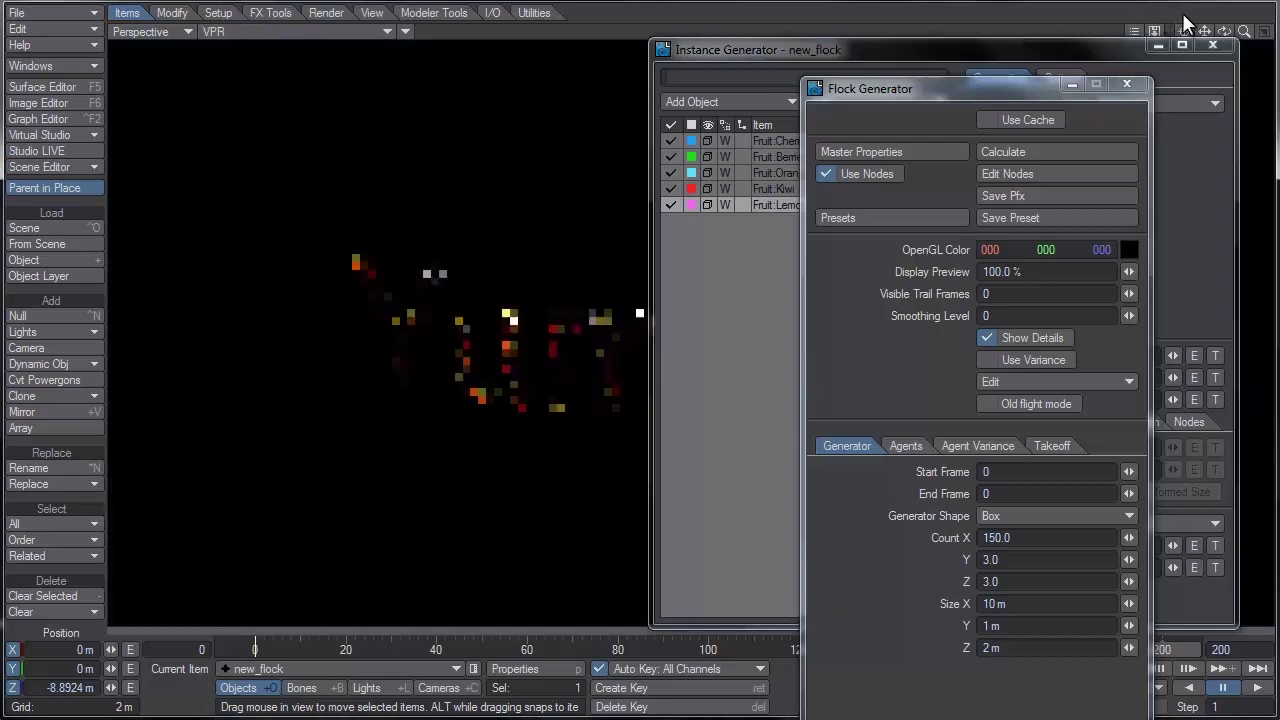
mouse_move(1243, 31)
mouse_down()
mouse_move(1266, 31)
mouse_move(1204, 31)
mouse_move(1255, 31)
mouse_up()
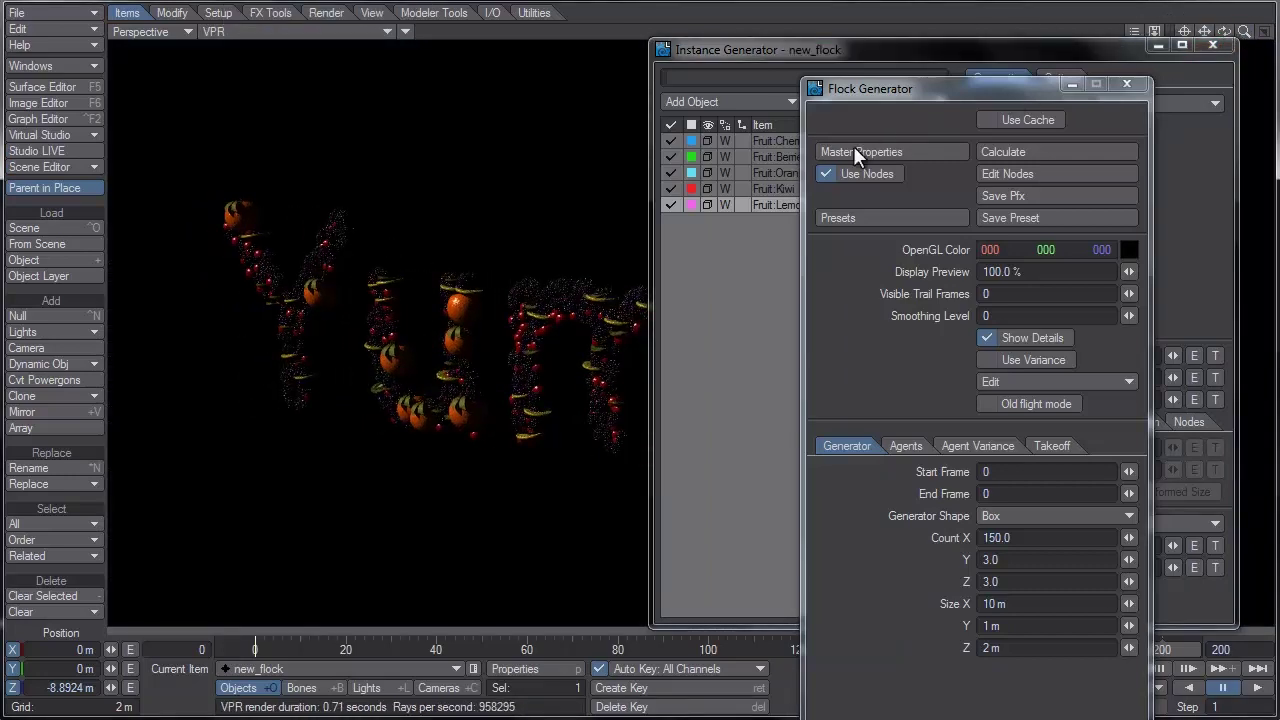
Step: Set the scene's backdrop color to white (255, 255, 255) in the Effects settings and close them
key(ctrl+F5)
drag(217, 77, 856, 153)
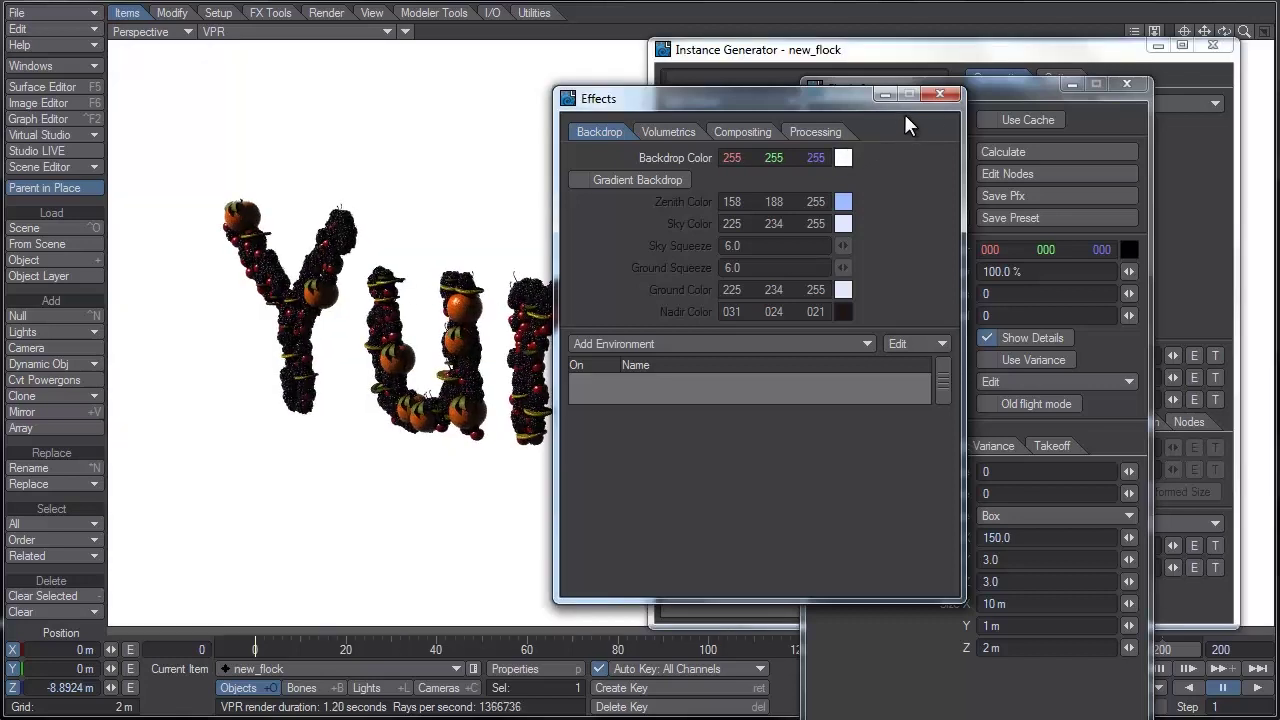
click(940, 96)
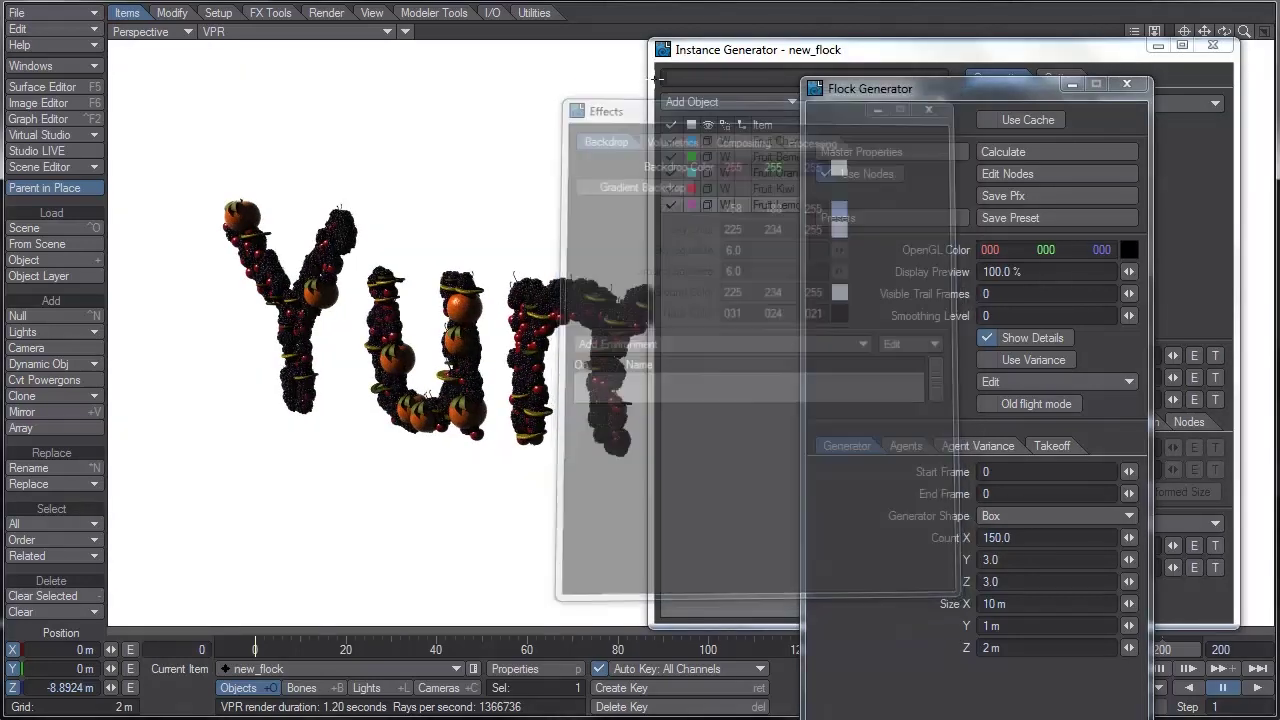
Step: Enable radiosity in the Global Illumination settings of Render Globals and close the window
click(326, 12)
click(41, 225)
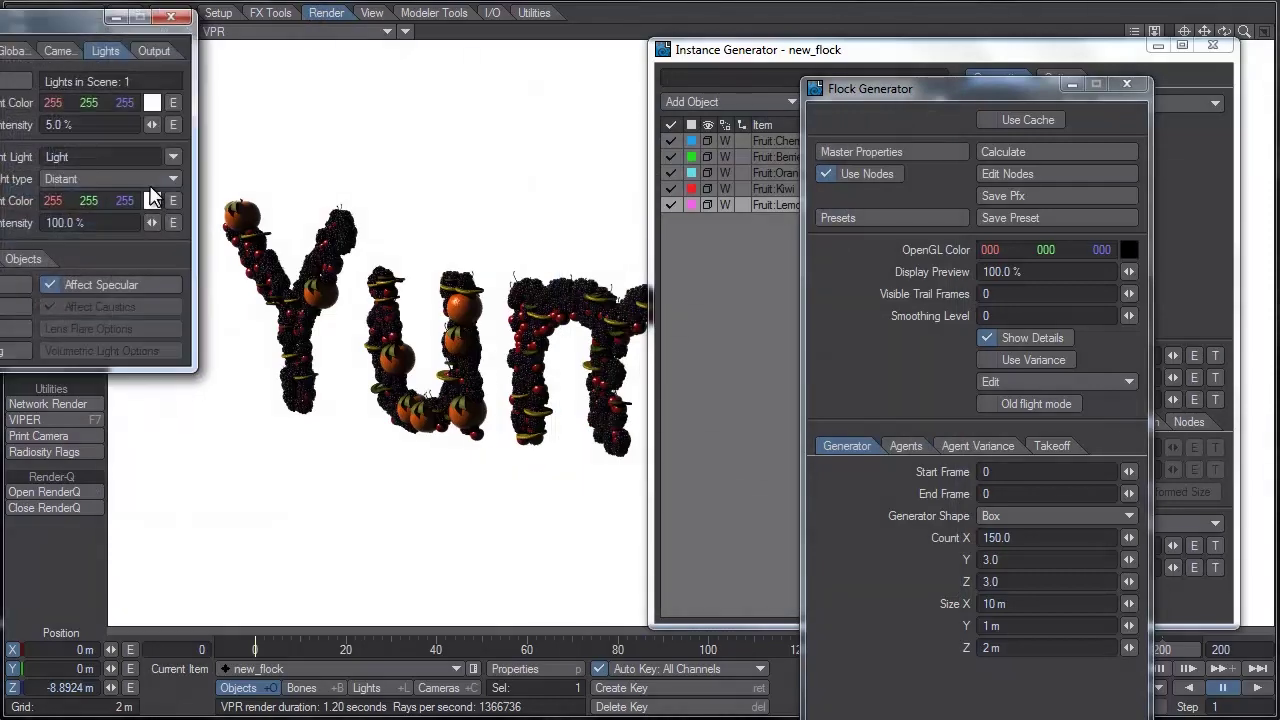
drag(150, 21, 789, 95)
click(761, 113)
click(701, 146)
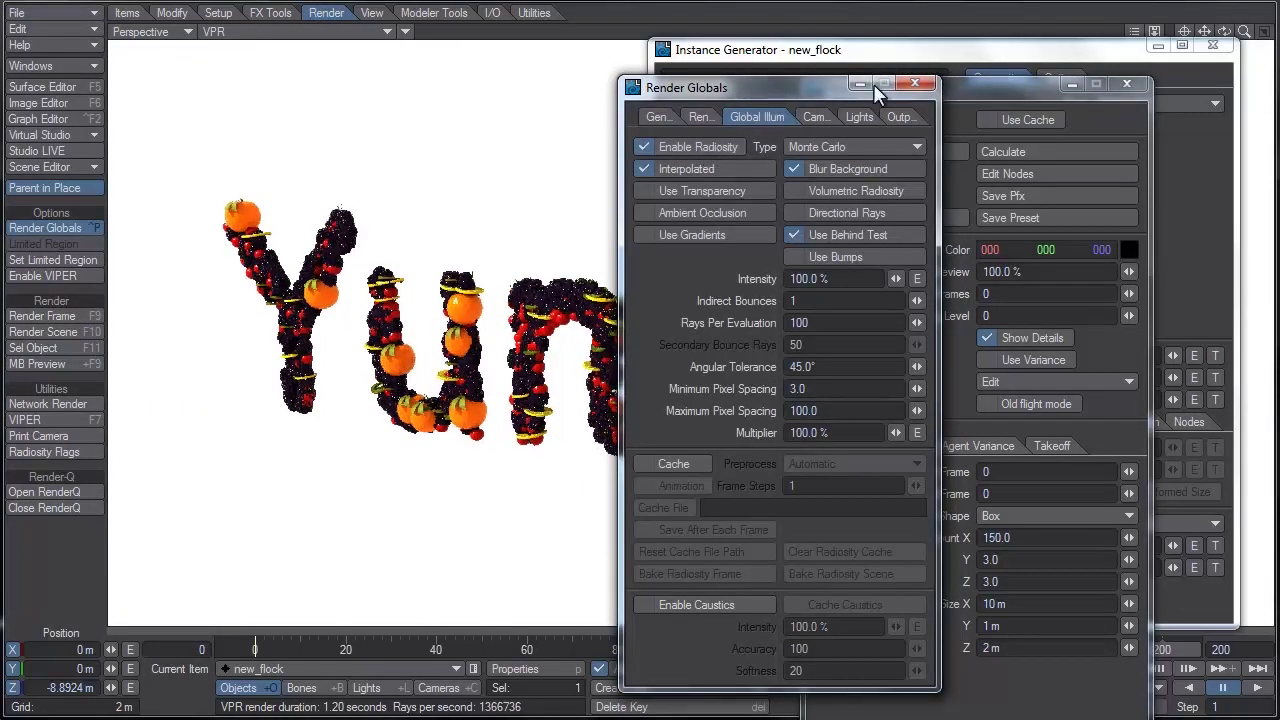
click(914, 83)
Step: Show the whole Fruit text through the camera and close the Flock Generator and Instance Generator windows
drag(1241, 31, 1228, 38)
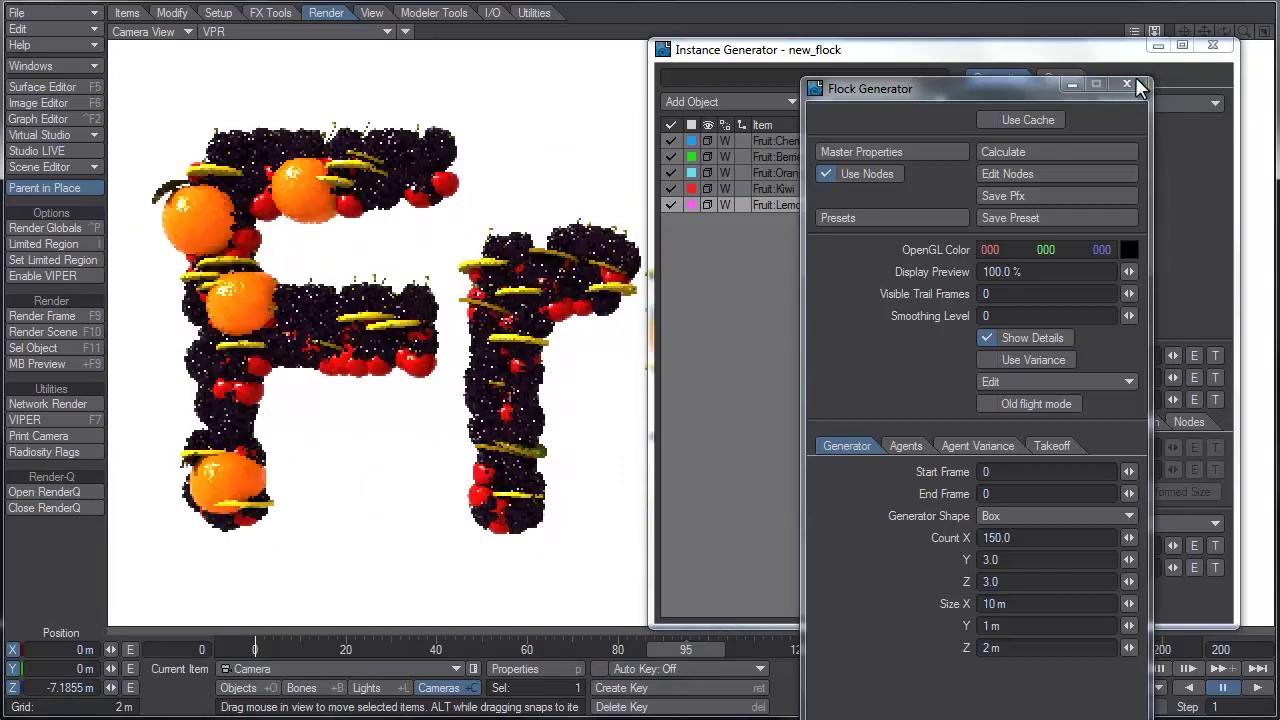
click(1127, 84)
drag(1040, 50, 809, 459)
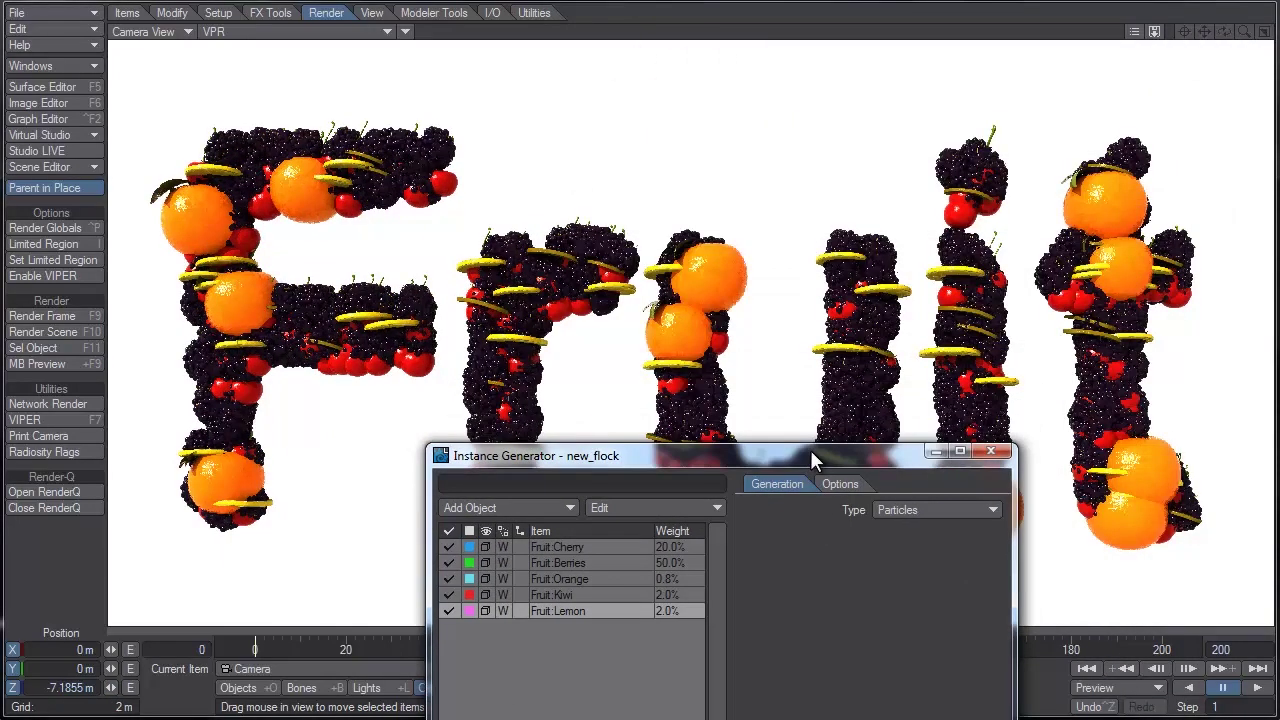
click(990, 451)
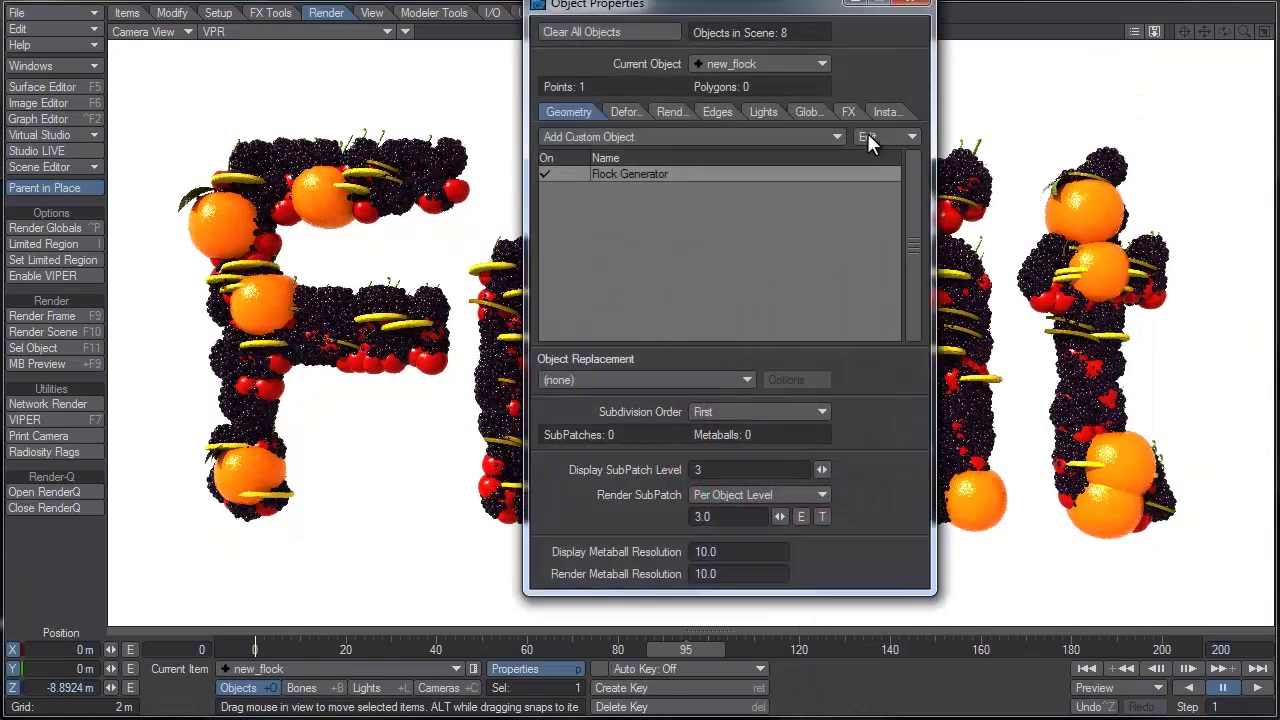
Step: Reopen the Instance Generator of new_flock and close Object Properties
click(886, 110)
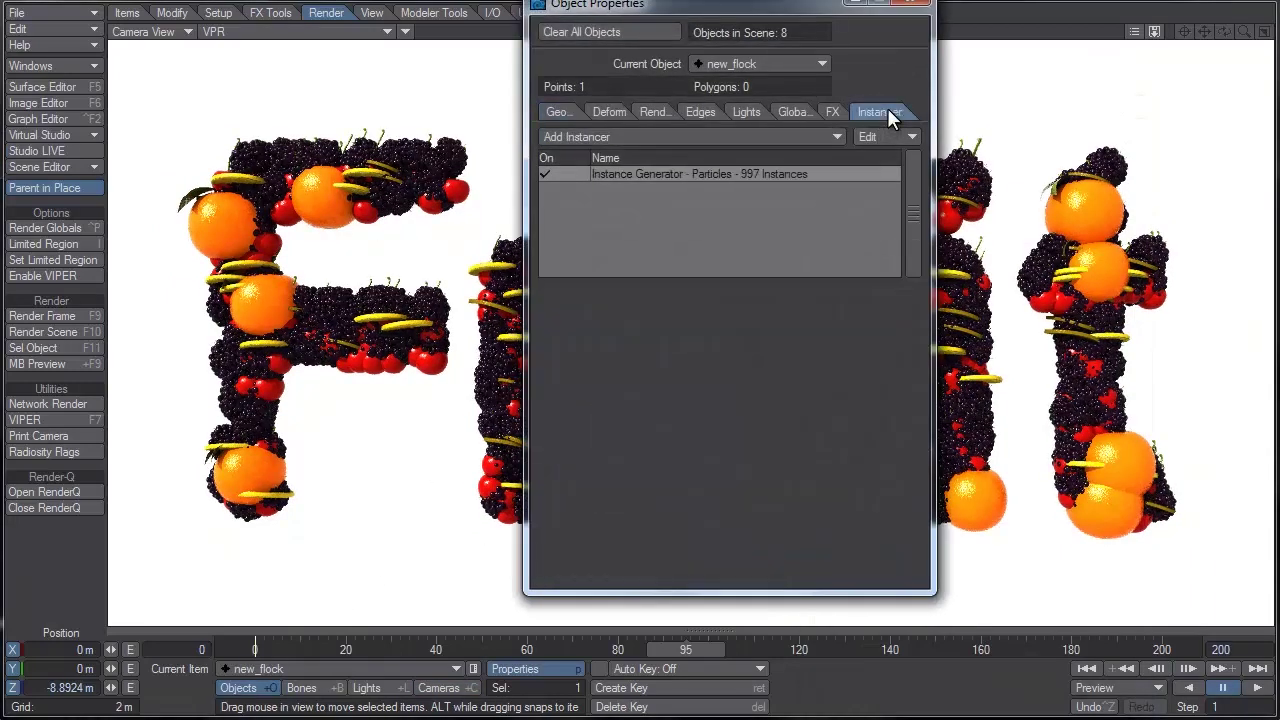
double_click(650, 175)
drag(821, 347, 1033, 107)
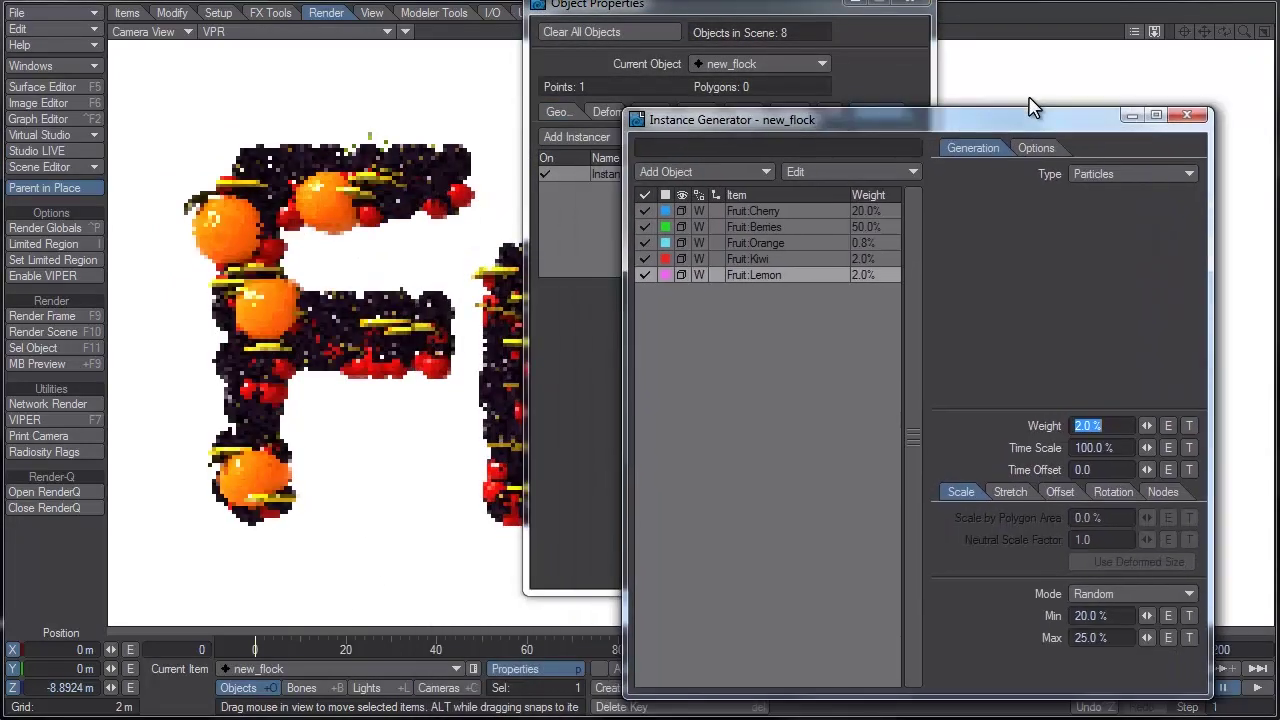
click(915, 5)
drag(922, 100, 940, 62)
Step: Set the random rotation minimums of the Fruit:Cherry instances to -90° for heading and -90° for bank
click(824, 151)
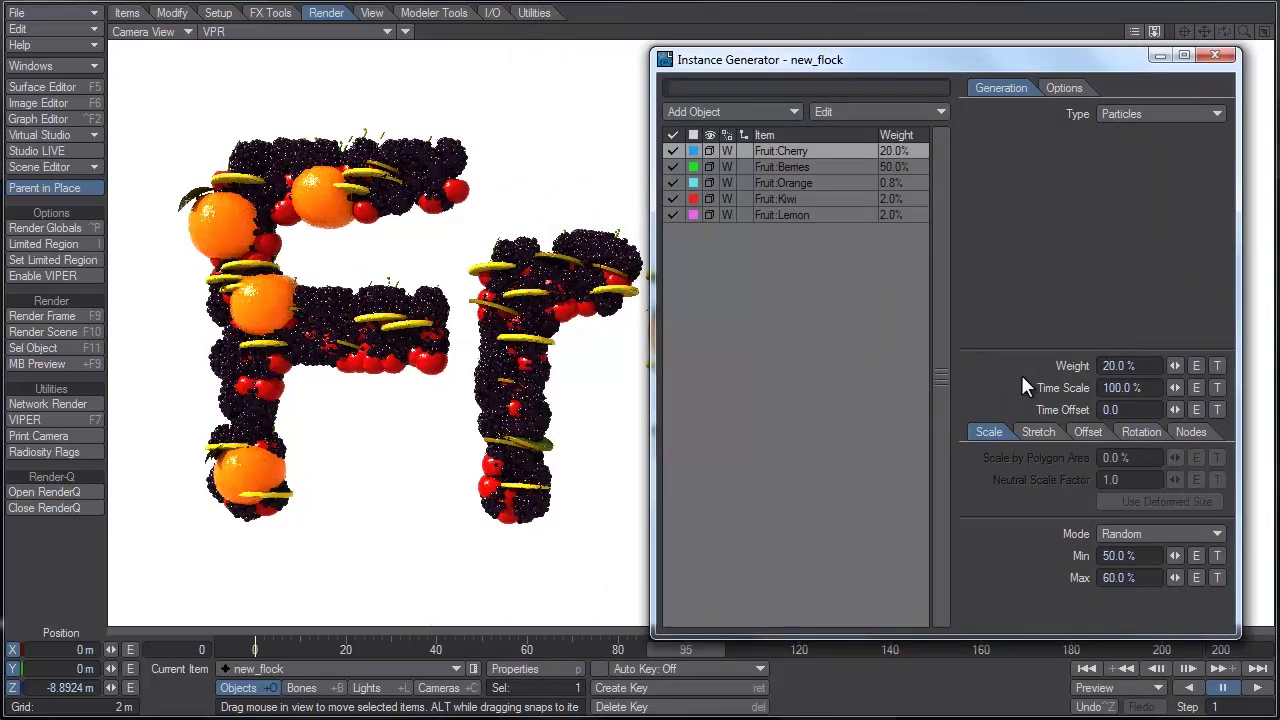
click(1137, 432)
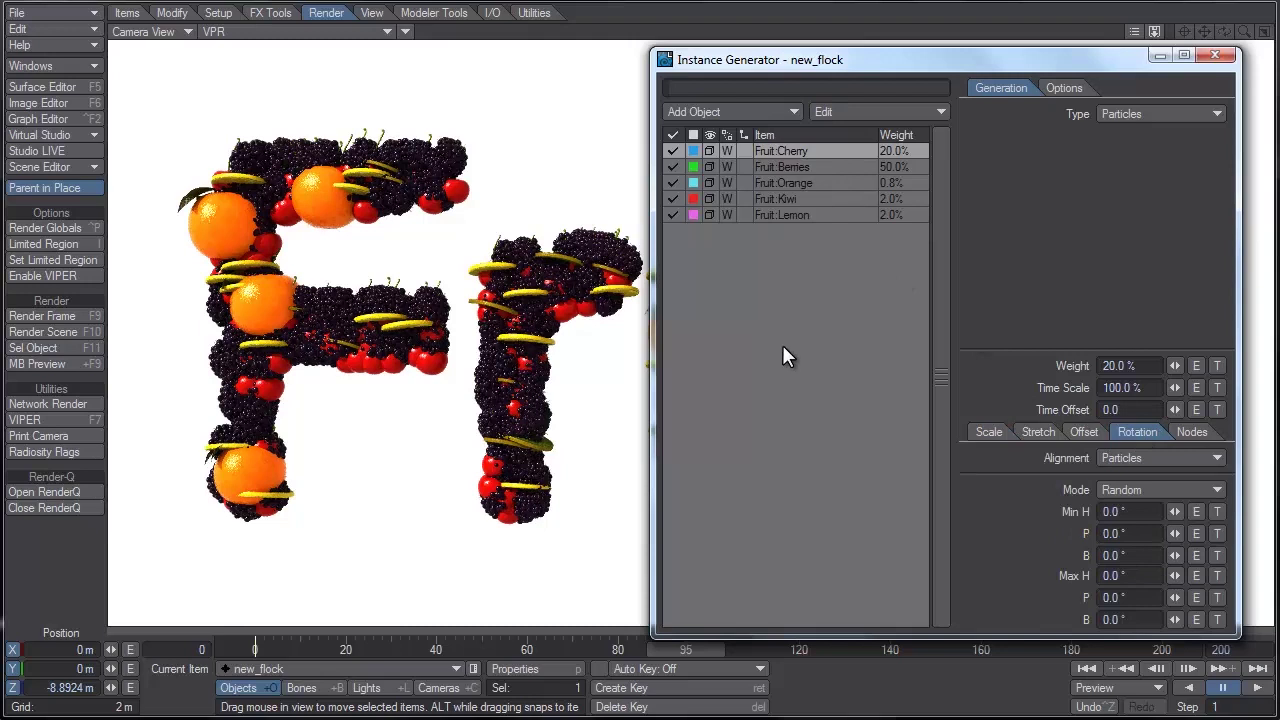
click(1131, 514)
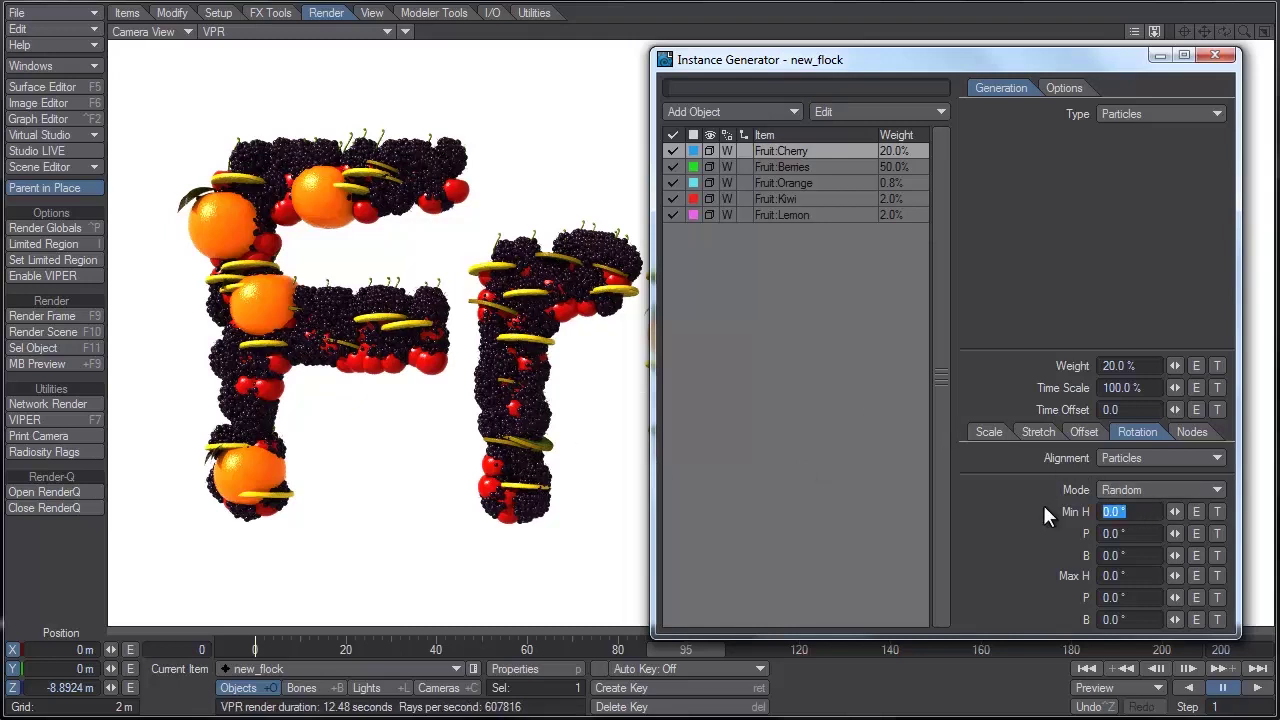
text(-90)
key(Tab)
key(Tab)
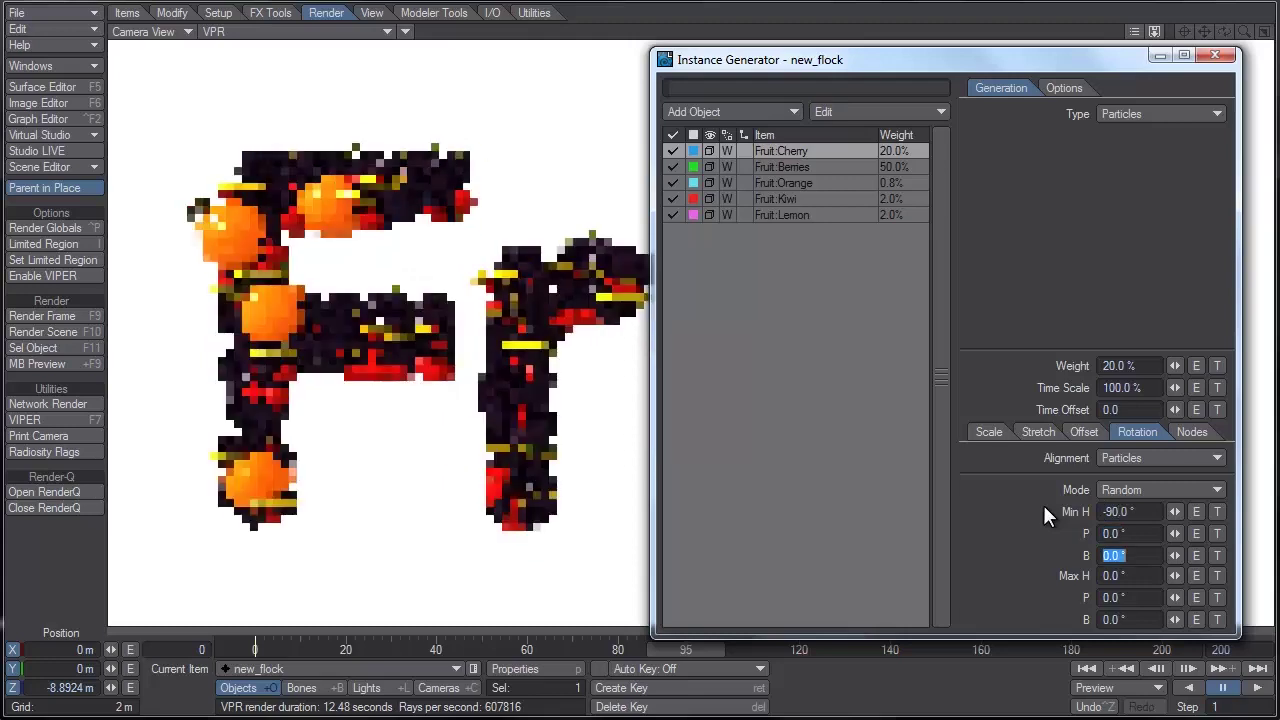
text(-90)
key(Tab)
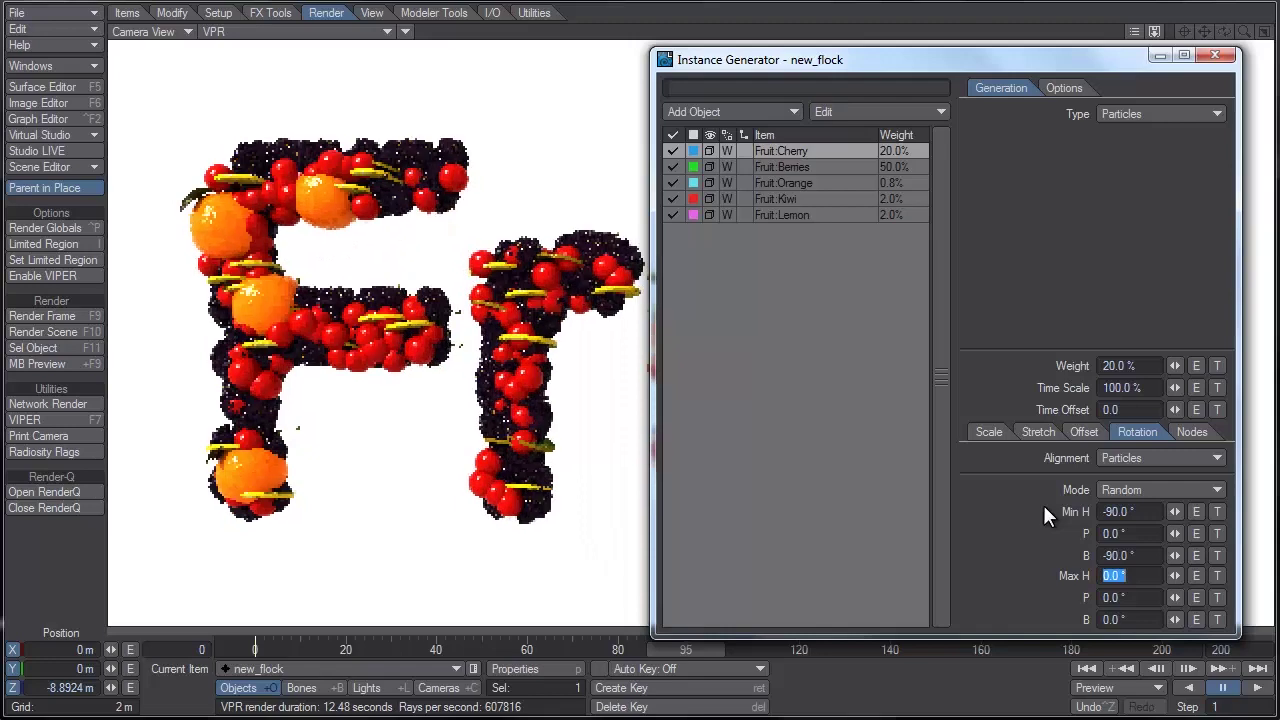
Step: Set the Fruit:Cherry rotation maximums to 90° for heading and bank, and the minimum pitch to -90°
text(90)
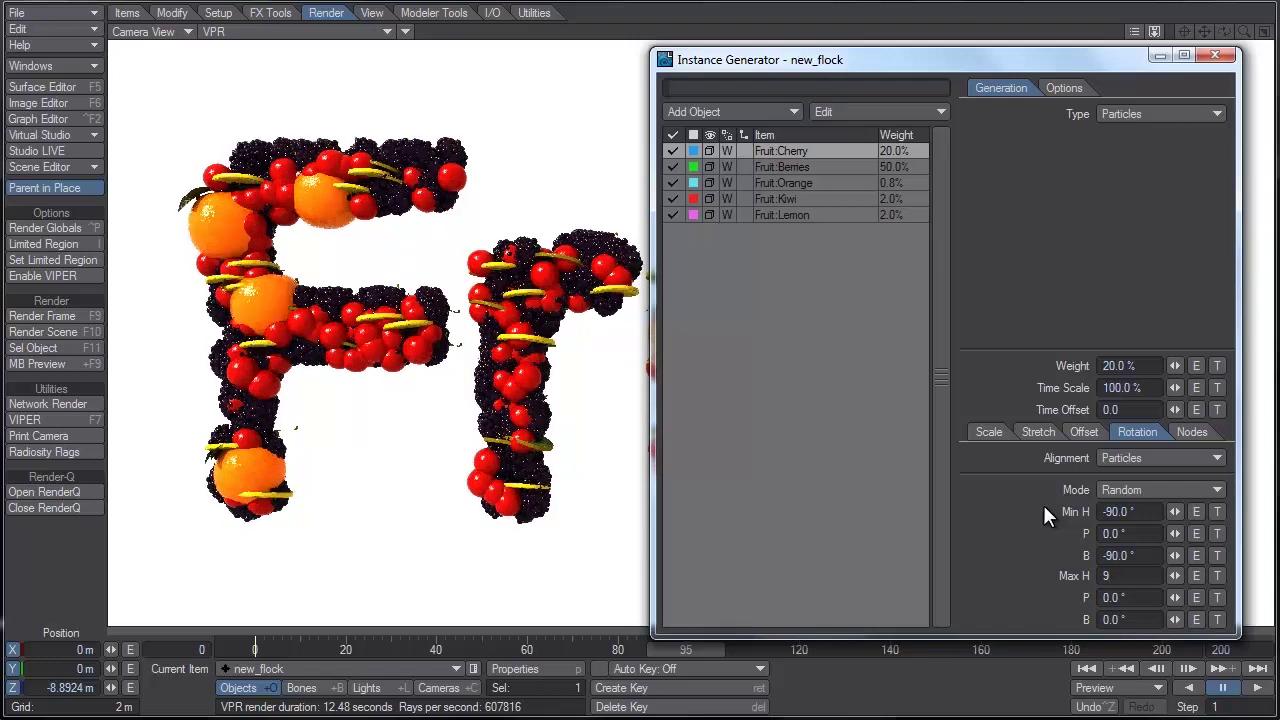
key(Return)
click(1115, 619)
text(90)
key(Return)
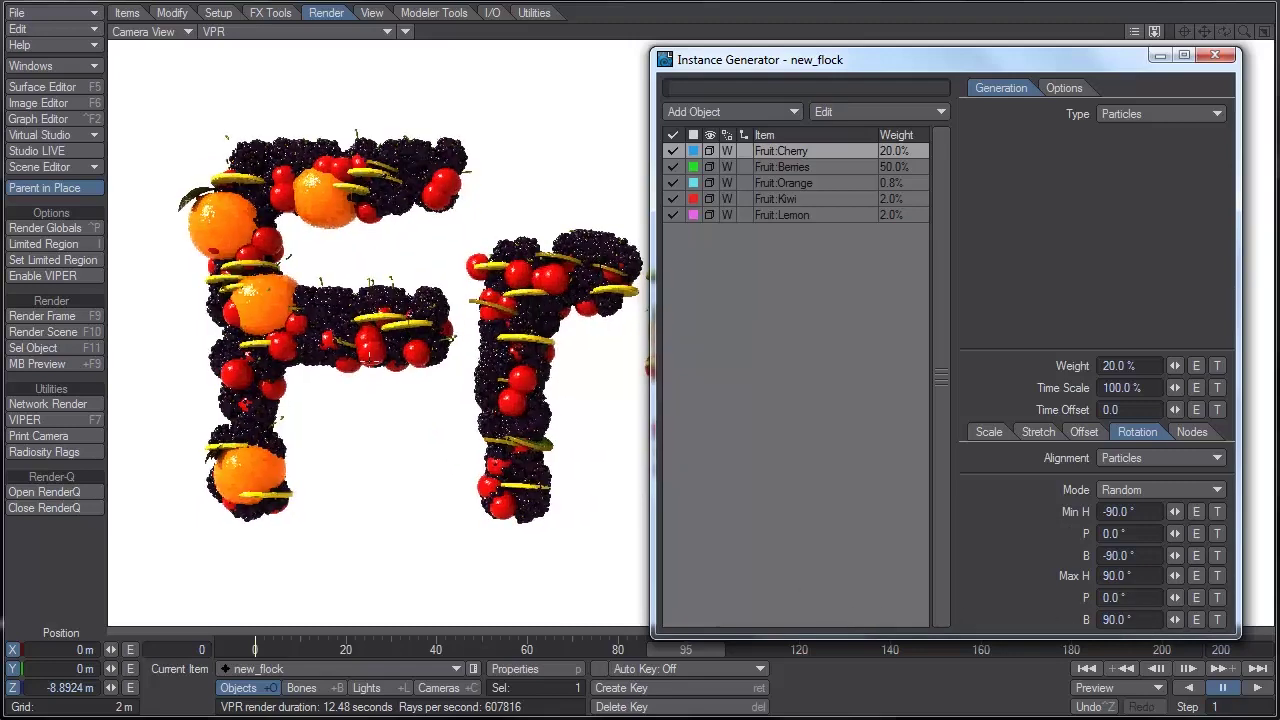
click(1143, 533)
text(-90)
key(Return)
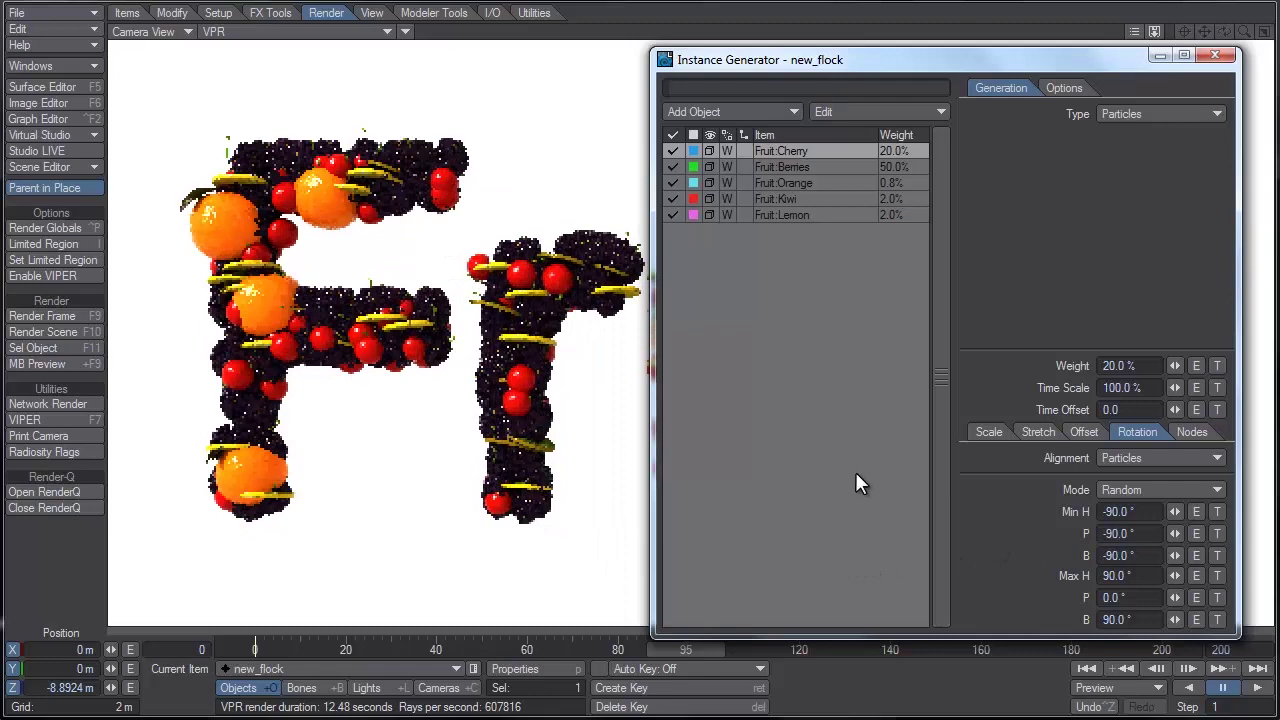
Step: Set the Fruit:Berries random rotation to heading -40.8° to 52.4° and bank -37.6° to 23.4°
click(827, 167)
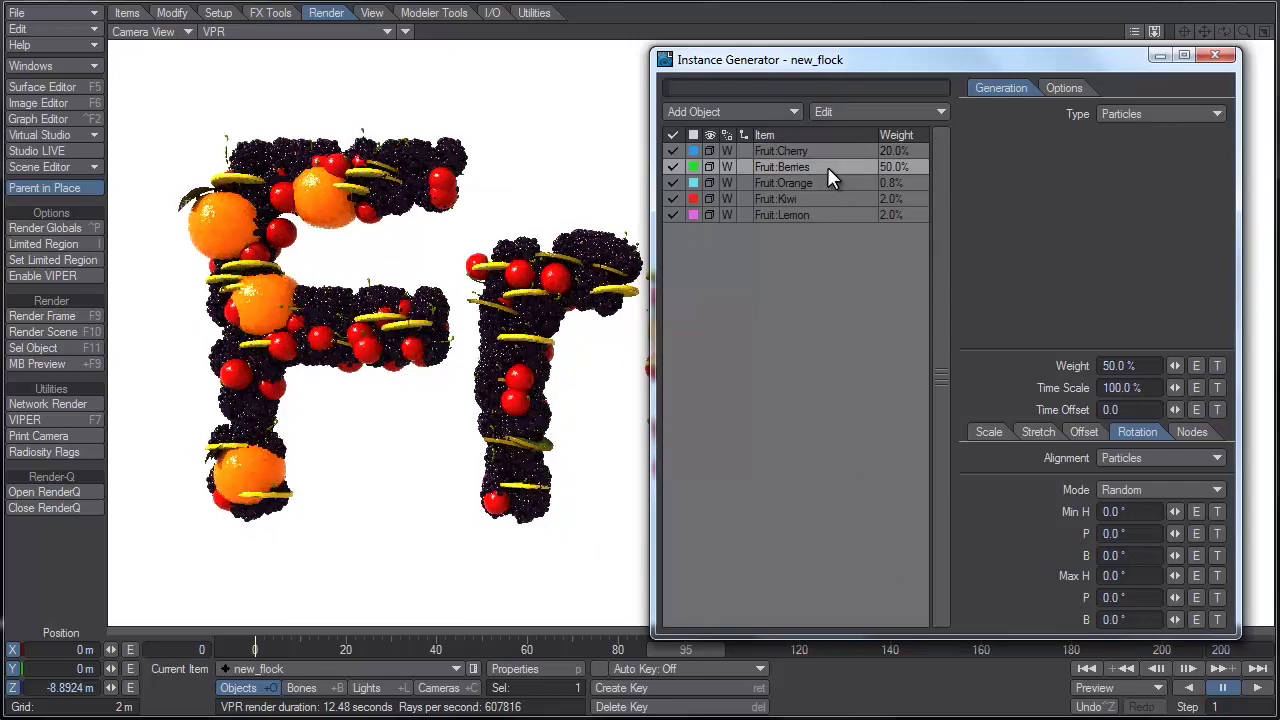
drag(1175, 511, 1110, 511)
drag(1174, 556, 1228, 576)
mouse_move(1174, 620)
mouse_down()
mouse_move(1194, 620)
mouse_move(1172, 622)
mouse_up()
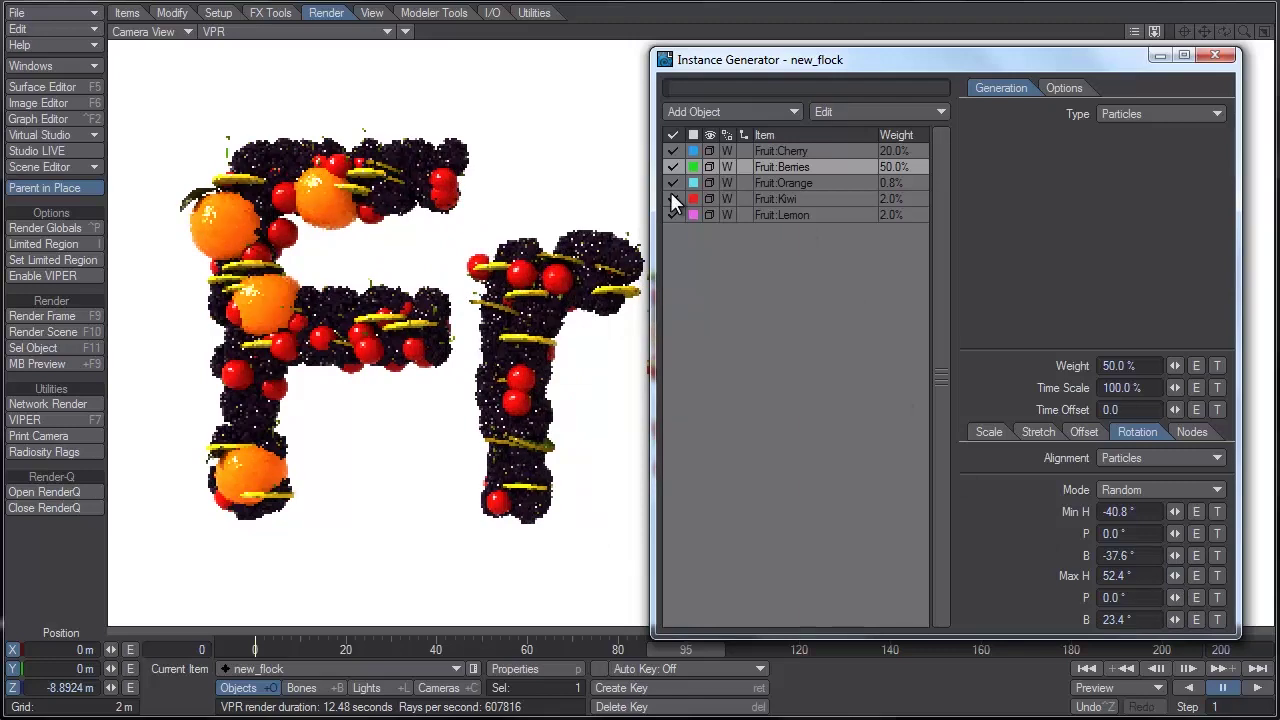
Step: Set the Fruit:Orange random rotation to heading -22.8° to 25.9°, pitch -18.8° to 28.1° and bank -20° to 31°
click(789, 184)
drag(1168, 508, 2, 165)
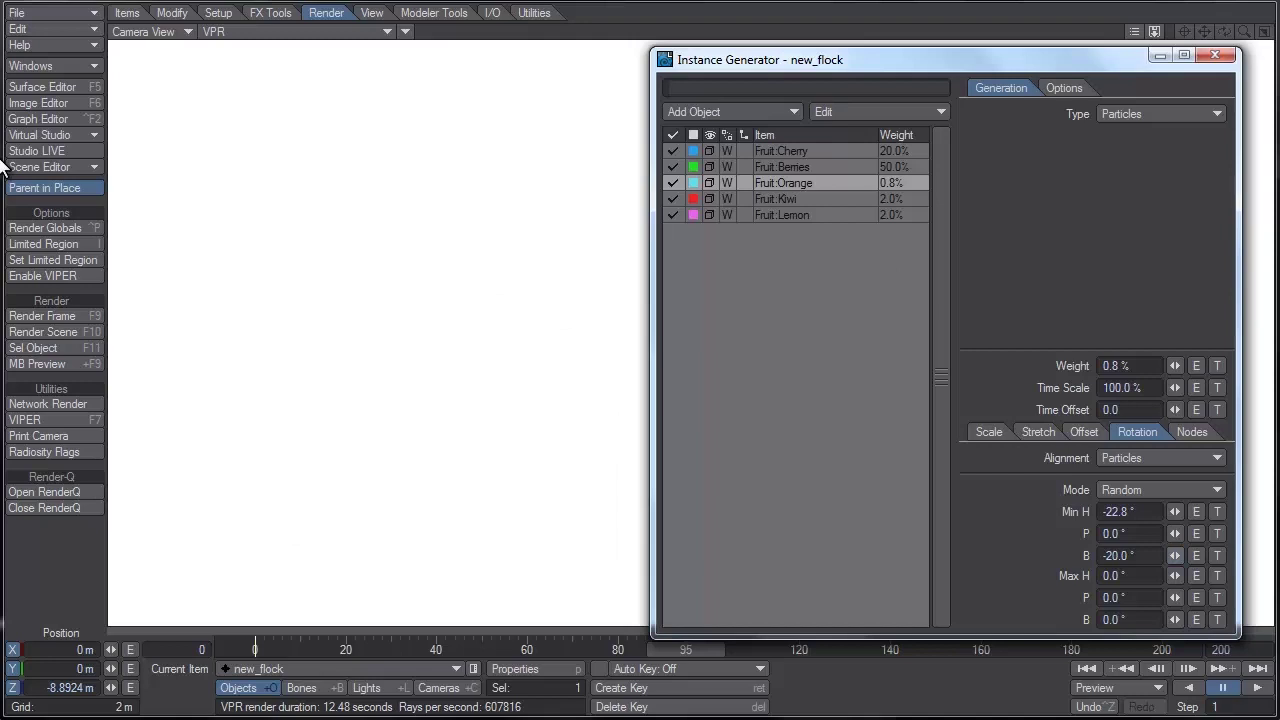
mouse_move(1176, 534)
mouse_down()
mouse_move(1150, 534)
mouse_move(1181, 540)
mouse_up()
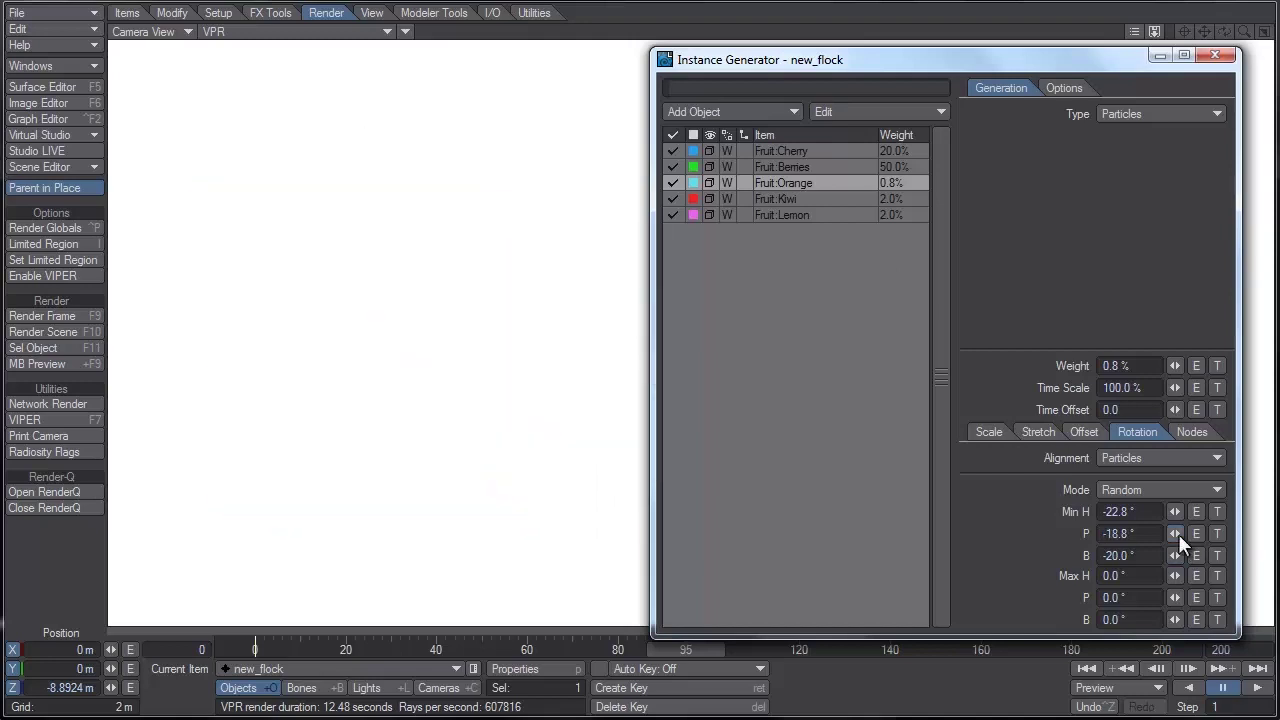
drag(1174, 597, 1206, 597)
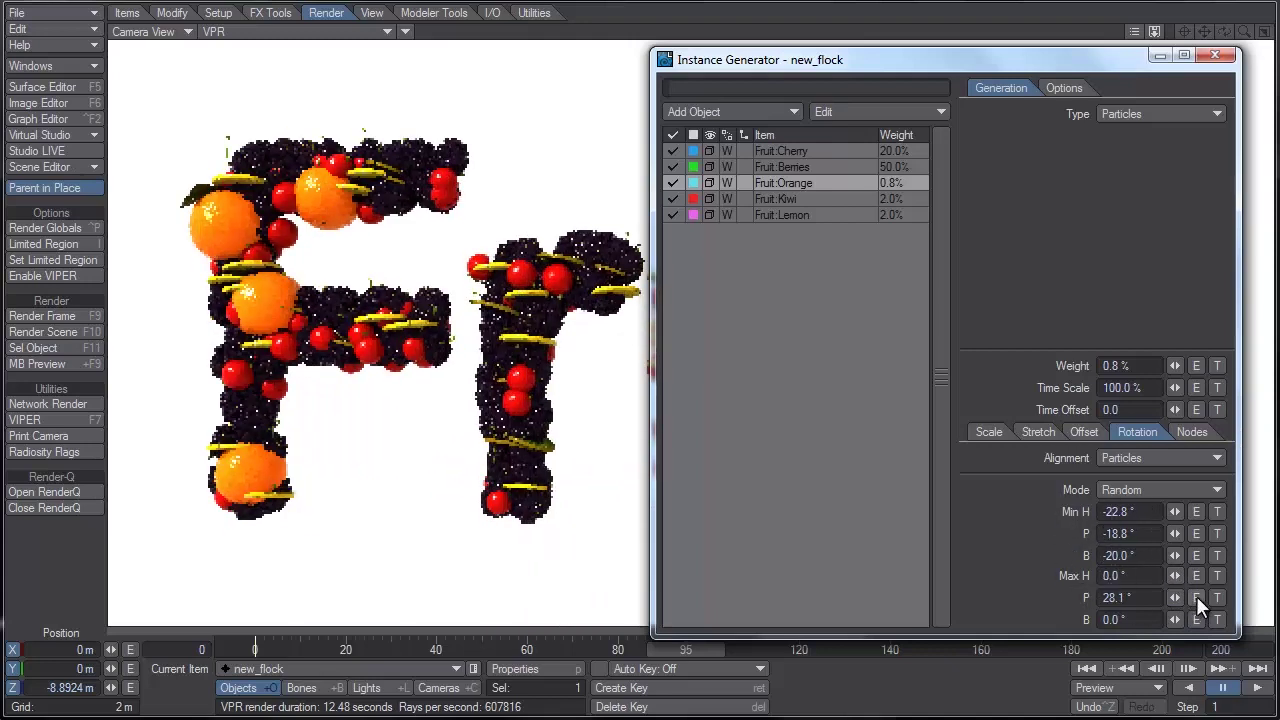
drag(1174, 577, 1200, 577)
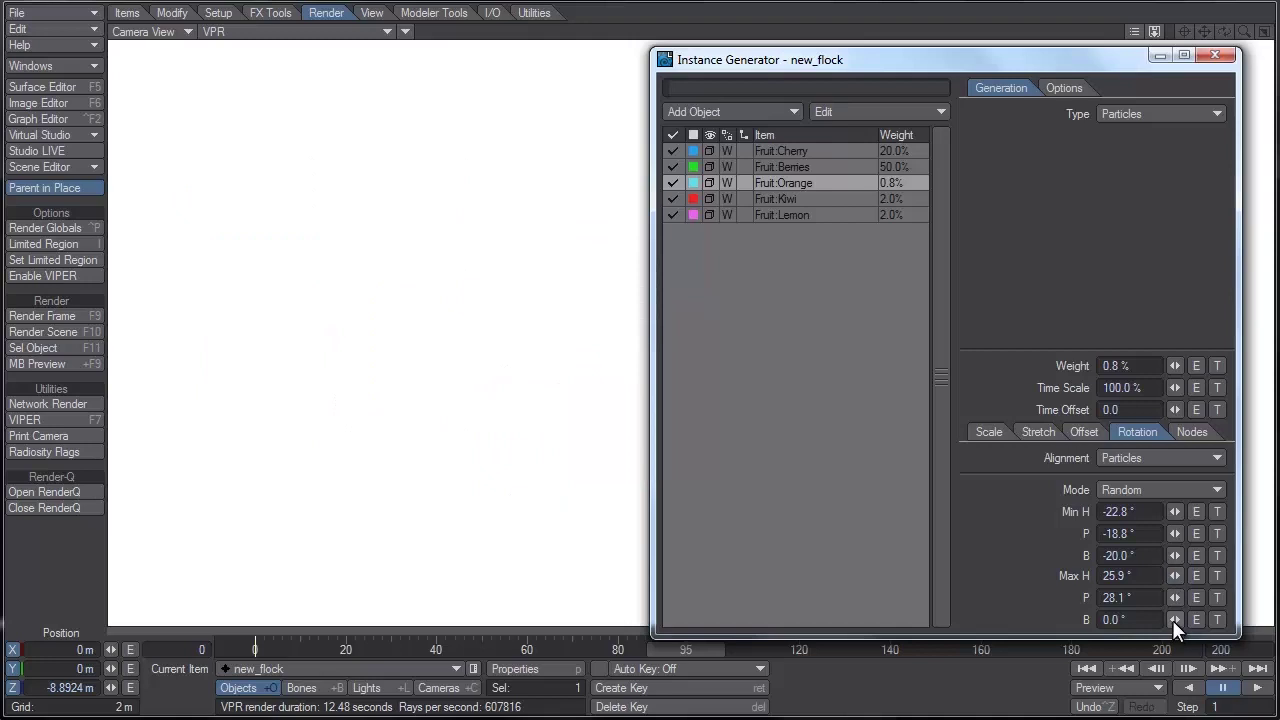
drag(1174, 619, 1196, 619)
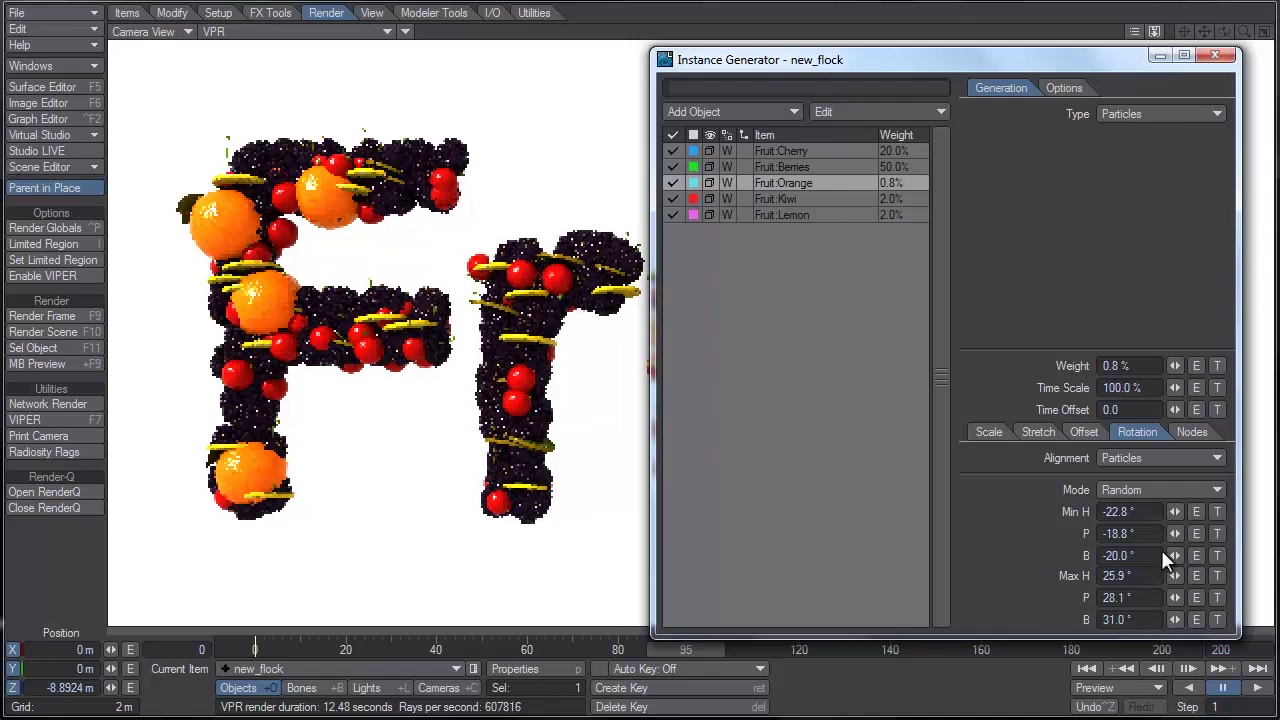
Step: Widen the Fruit:Orange minimum rotation to -166° pitch and -42° heading, and check the whole Fruit text in the preview
drag(1174, 531, 1174, 533)
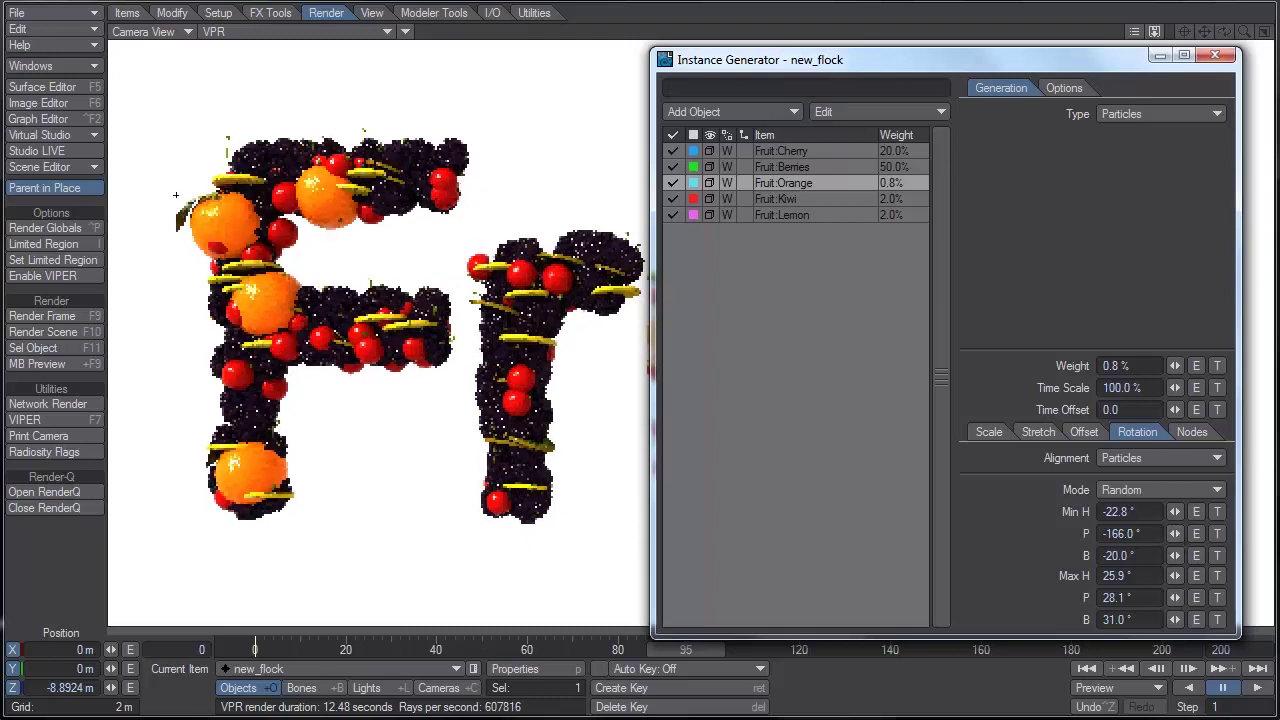
drag(1172, 512, 1154, 512)
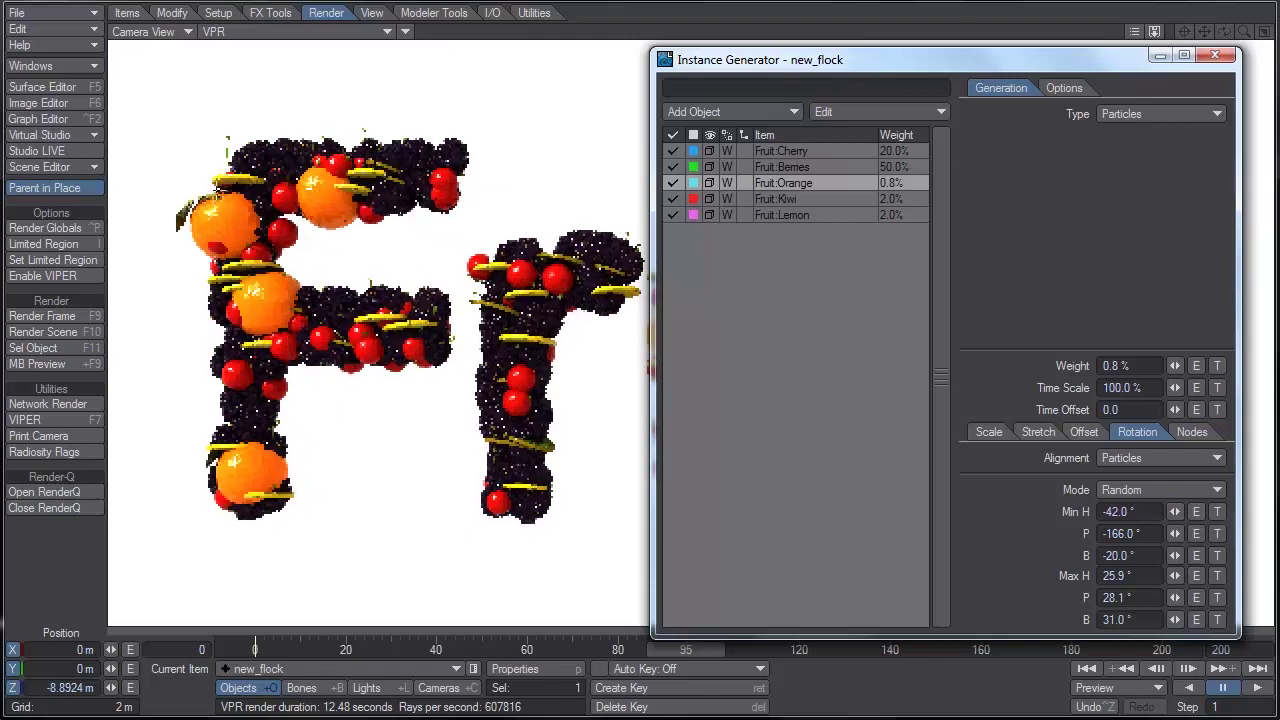
drag(968, 66, 345, 218)
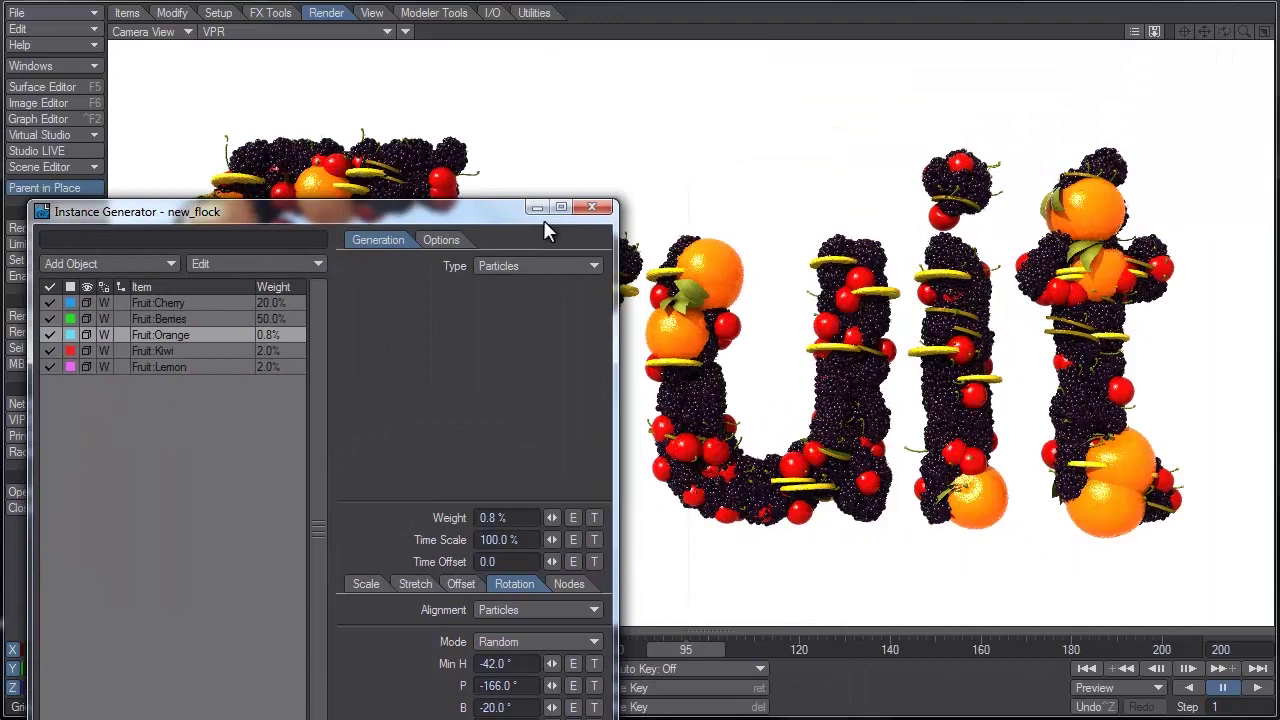
drag(448, 229, 1063, 115)
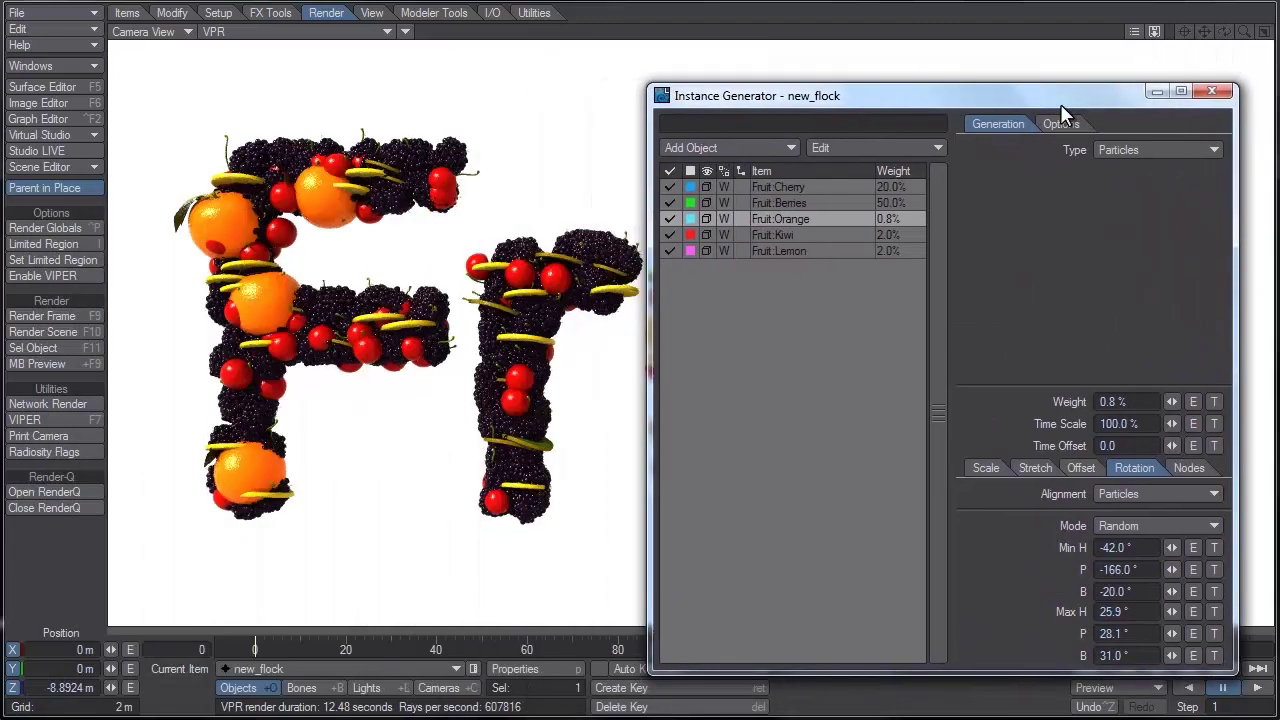
Step: Set the random pitch rotation of the Fruit:Kiwi instances to a minimum of -24.2° and a maximum of 82.5°
click(813, 234)
drag(1173, 570, 1135, 570)
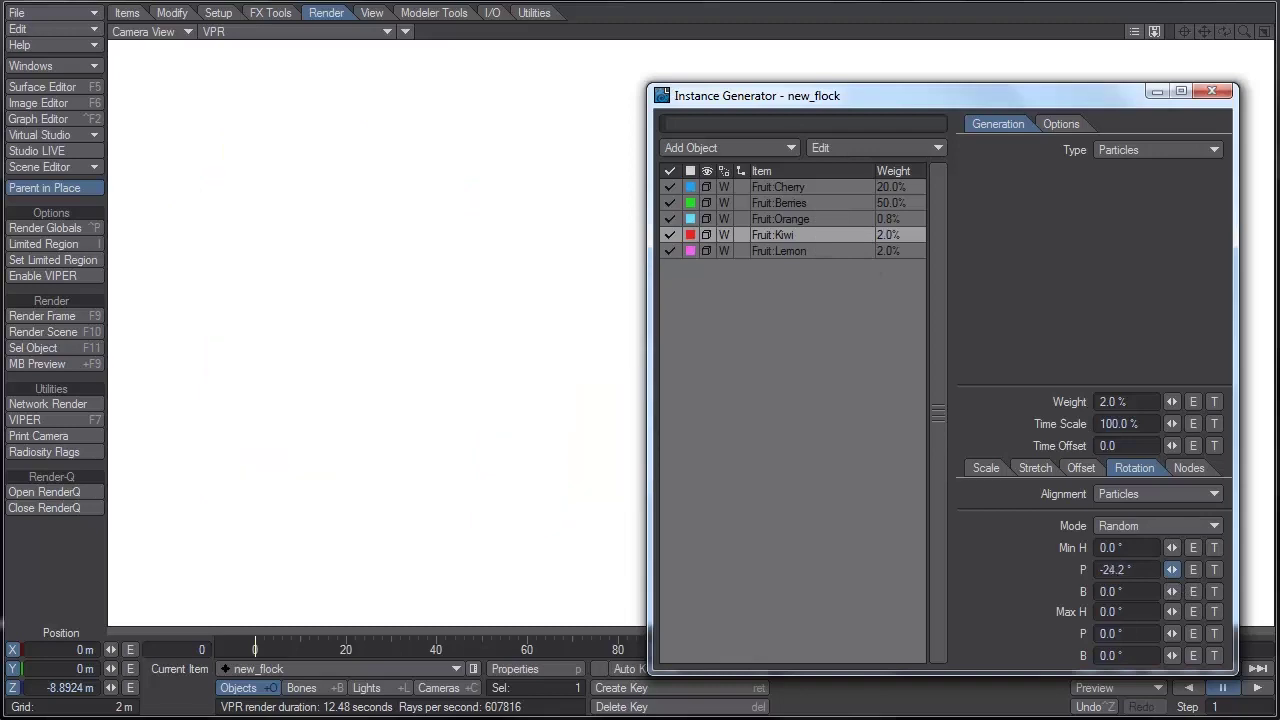
drag(1172, 632, 1190, 632)
drag(1172, 633, 1178, 633)
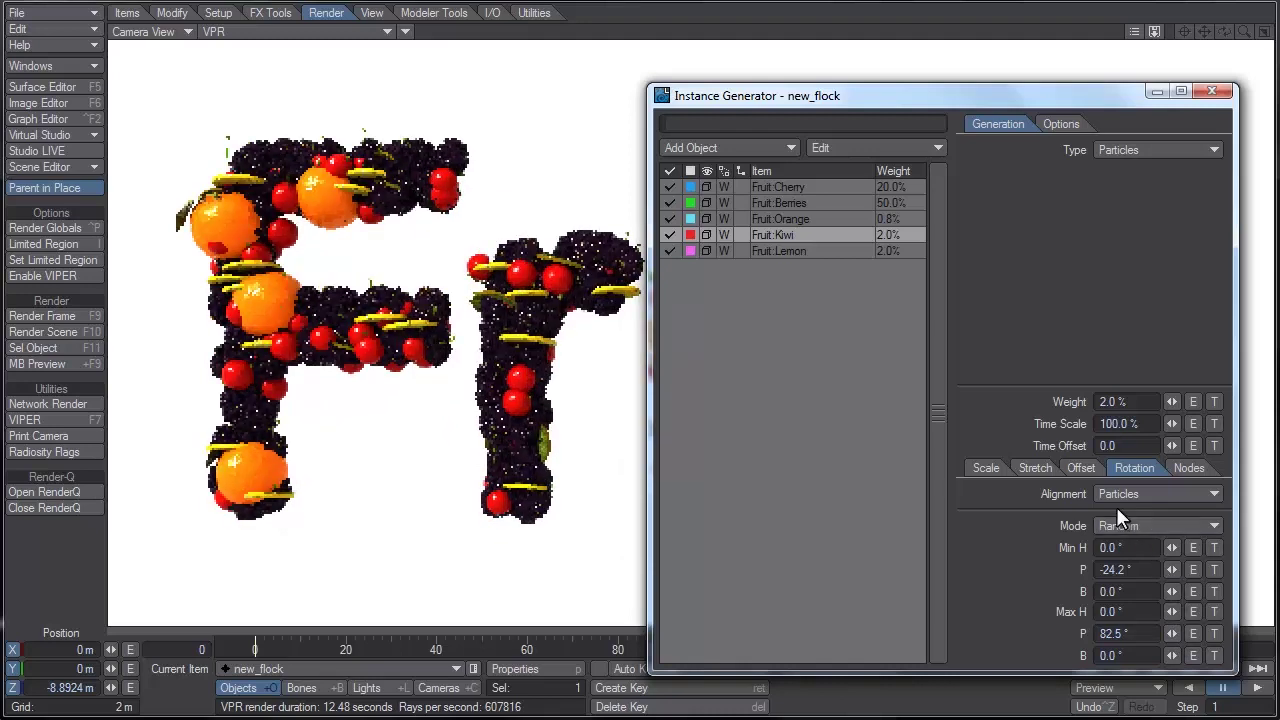
Step: Set the Fruit:Kiwi random rotation to heading -54.2° to 90° and bank -90° to 90°, and uncover the rendered text
drag(1176, 548, 986, 569)
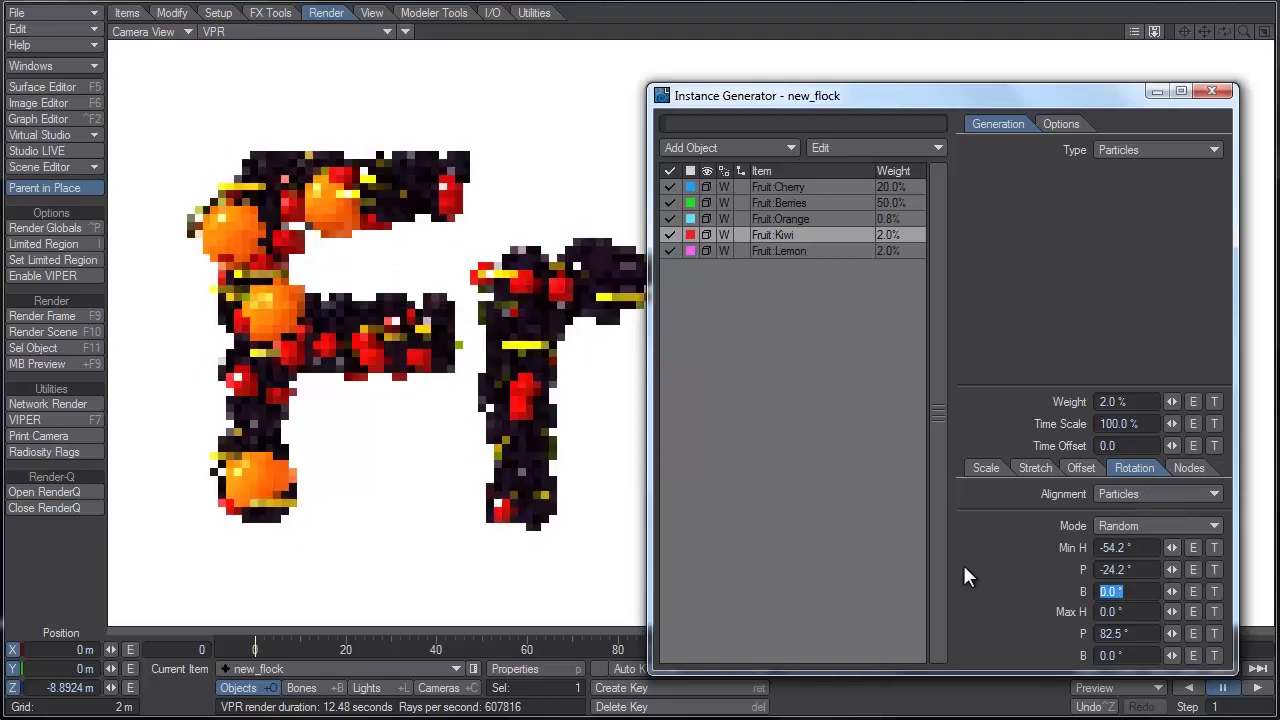
click(1135, 611)
text(90)
key(Return)
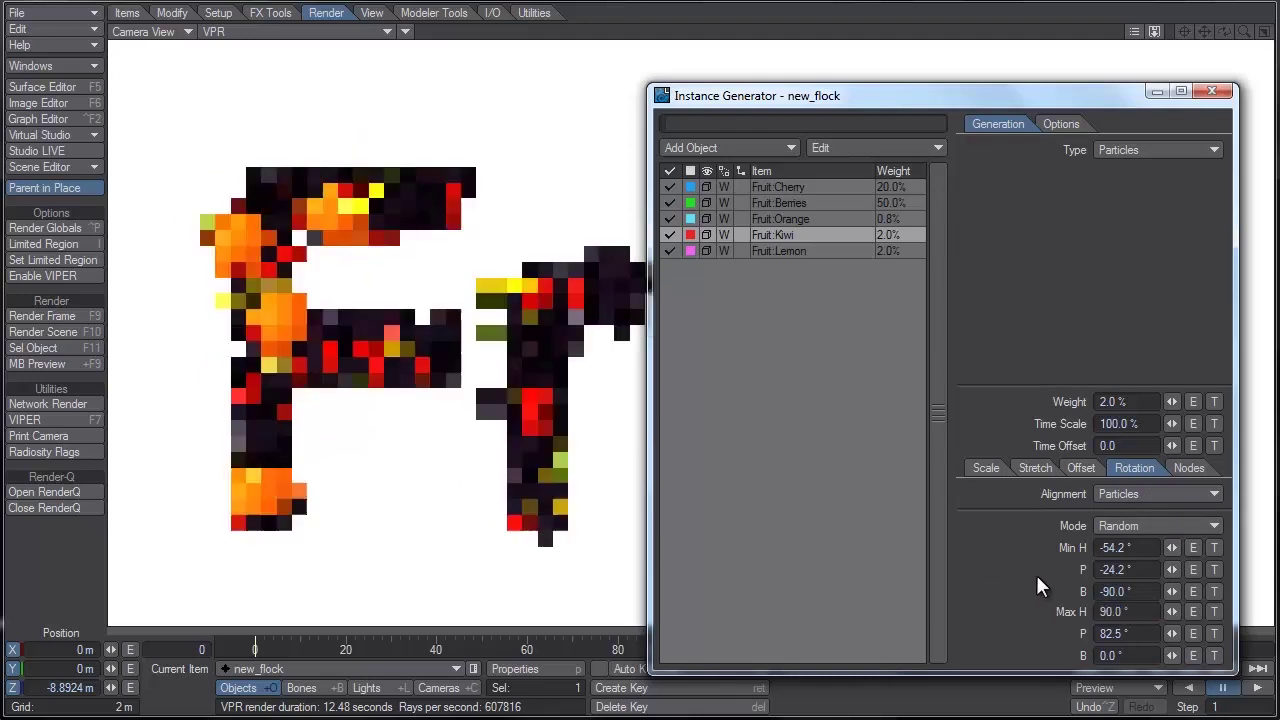
click(1138, 634)
key(Tab)
text(90)
key(Return)
drag(1027, 101, 556, 582)
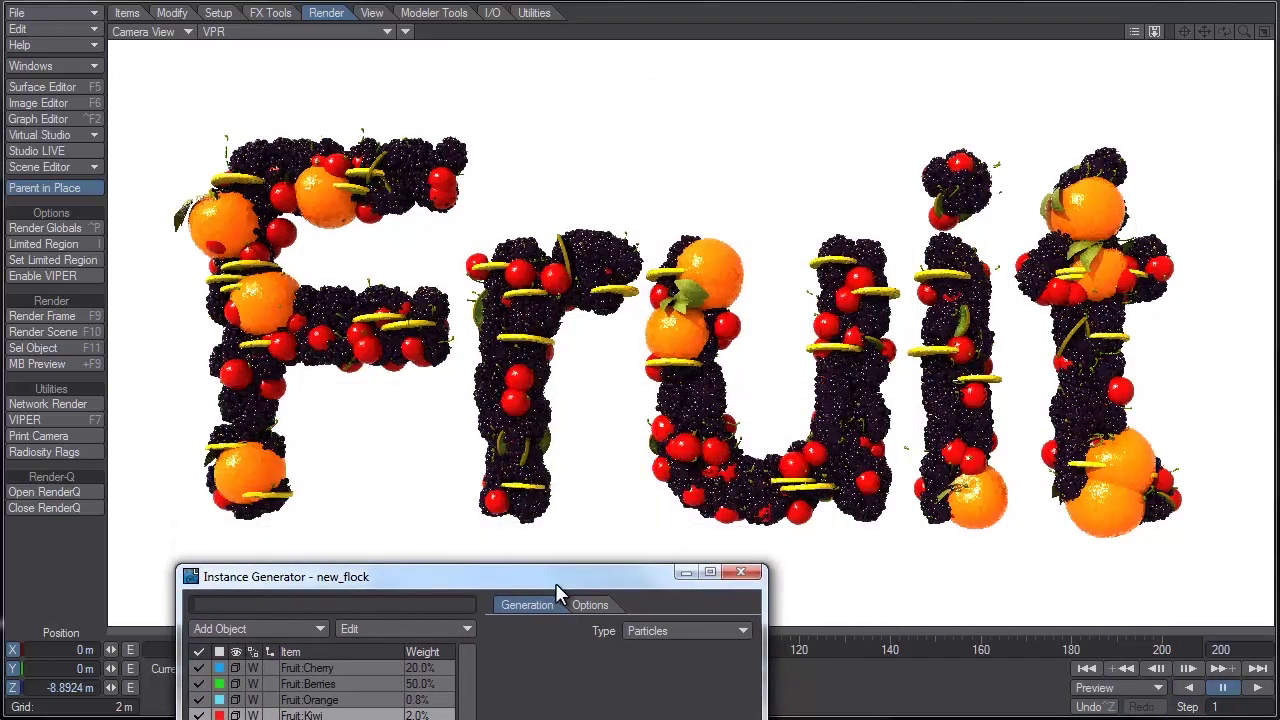
Step: Set the minimum random heading of the Fruit:Kiwi instances to -90°
drag(556, 585, 1011, 113)
click(1090, 562)
text(-90)
key(Return)
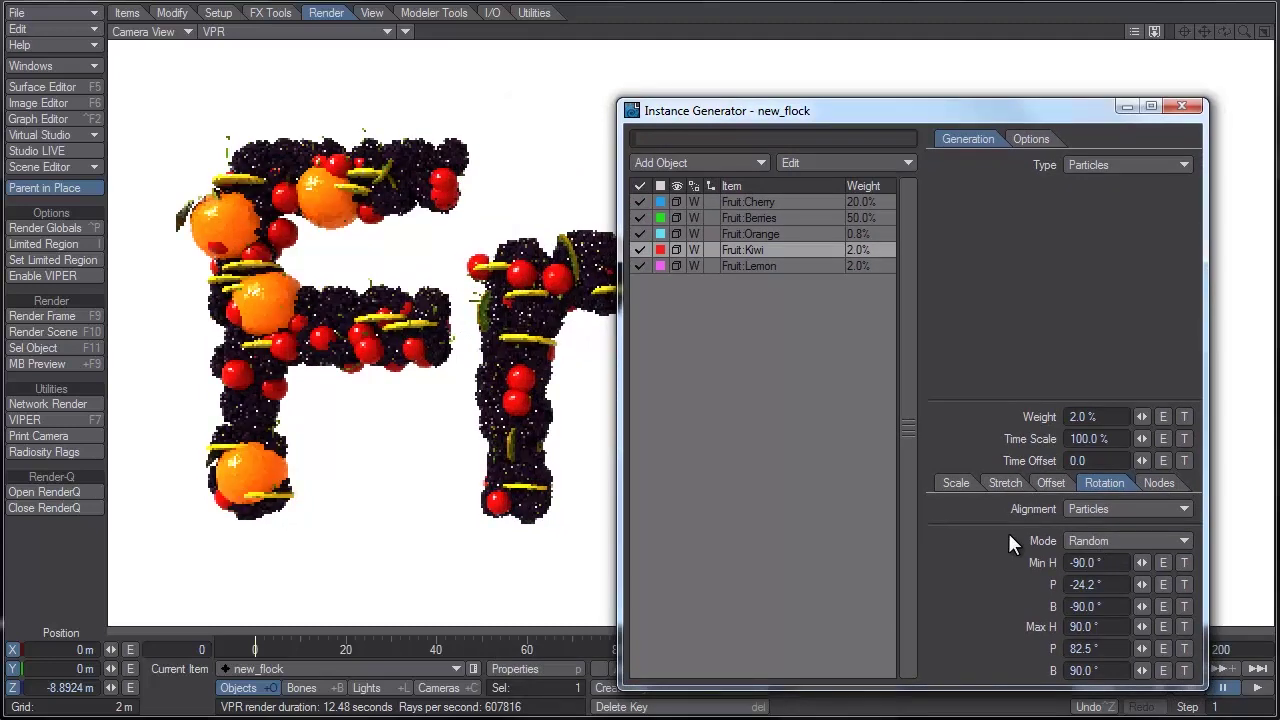
Step: Set the random pitch rotation of the Fruit:Lemon instances to a minimum of -90° and a maximum of 180°
drag(986, 106, 1010, 128)
click(792, 284)
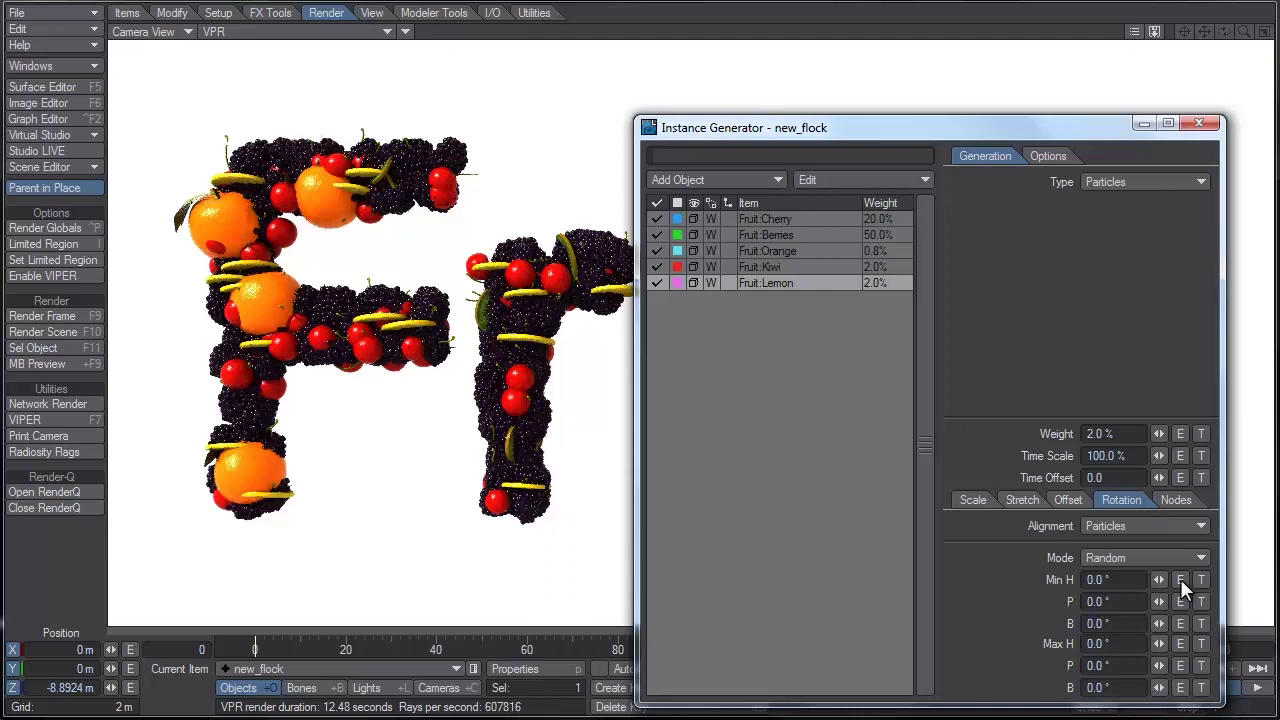
click(1100, 601)
text(-90)
key(Return)
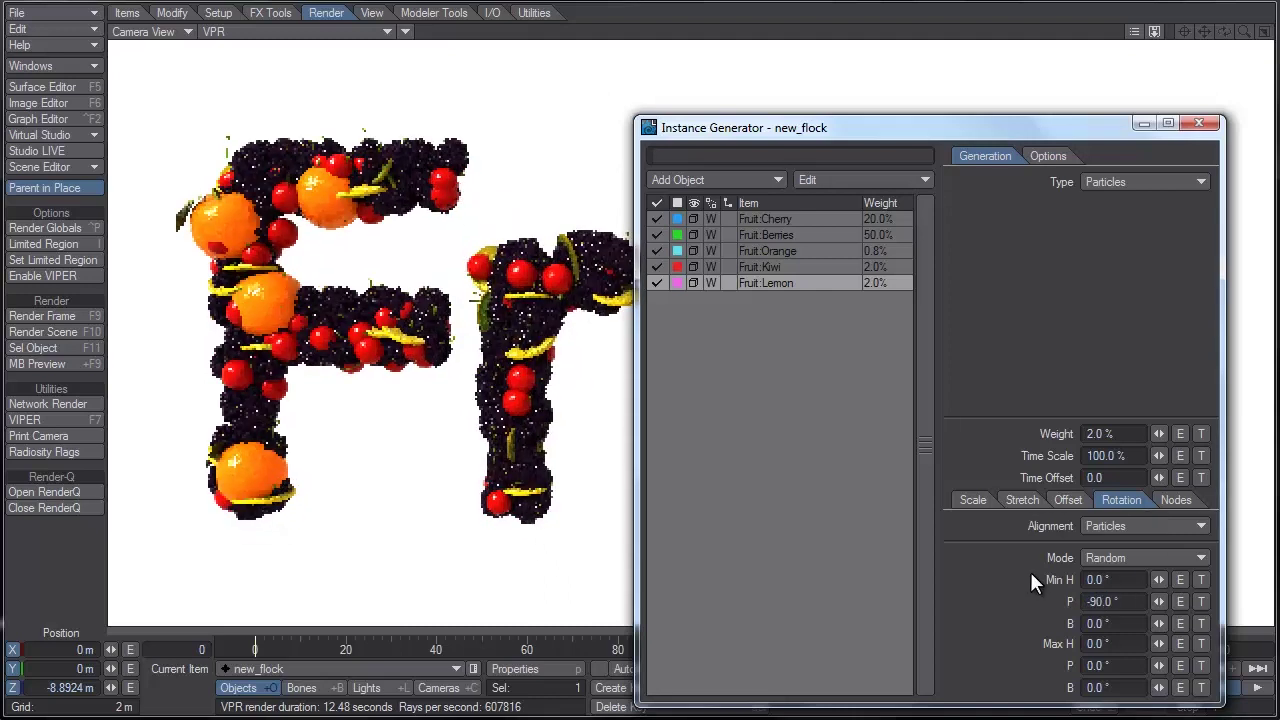
click(1032, 657)
text(180)
key(Return)
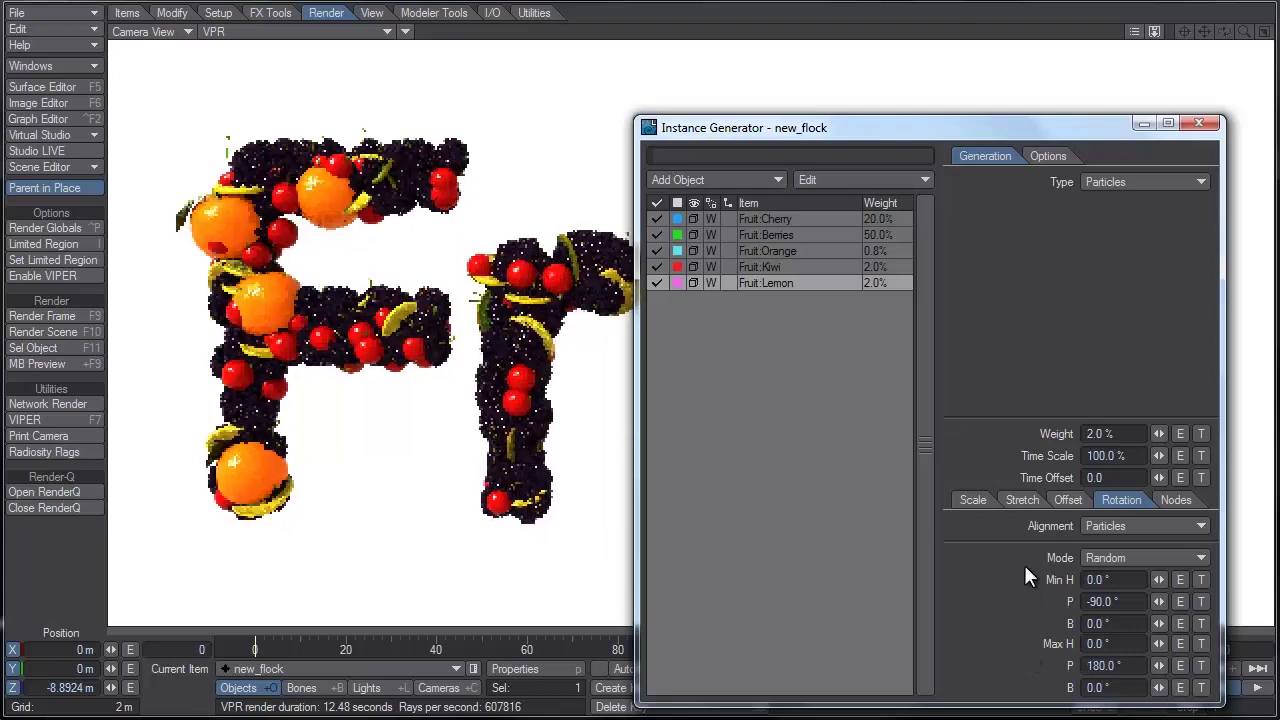
Step: Set the minimum random heading of the Fruit:Lemon instances to -90° and check the other letters in the preview
click(1003, 563)
text(-90)
key(Return)
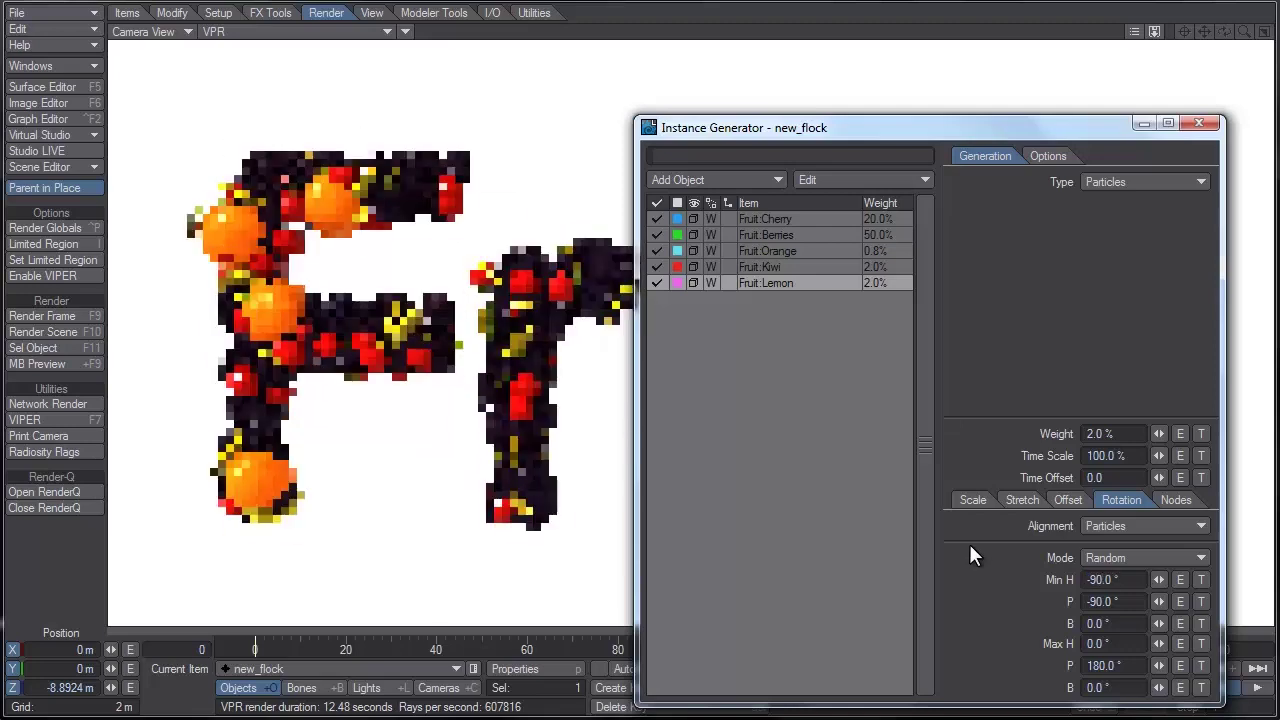
drag(1049, 134, 685, 99)
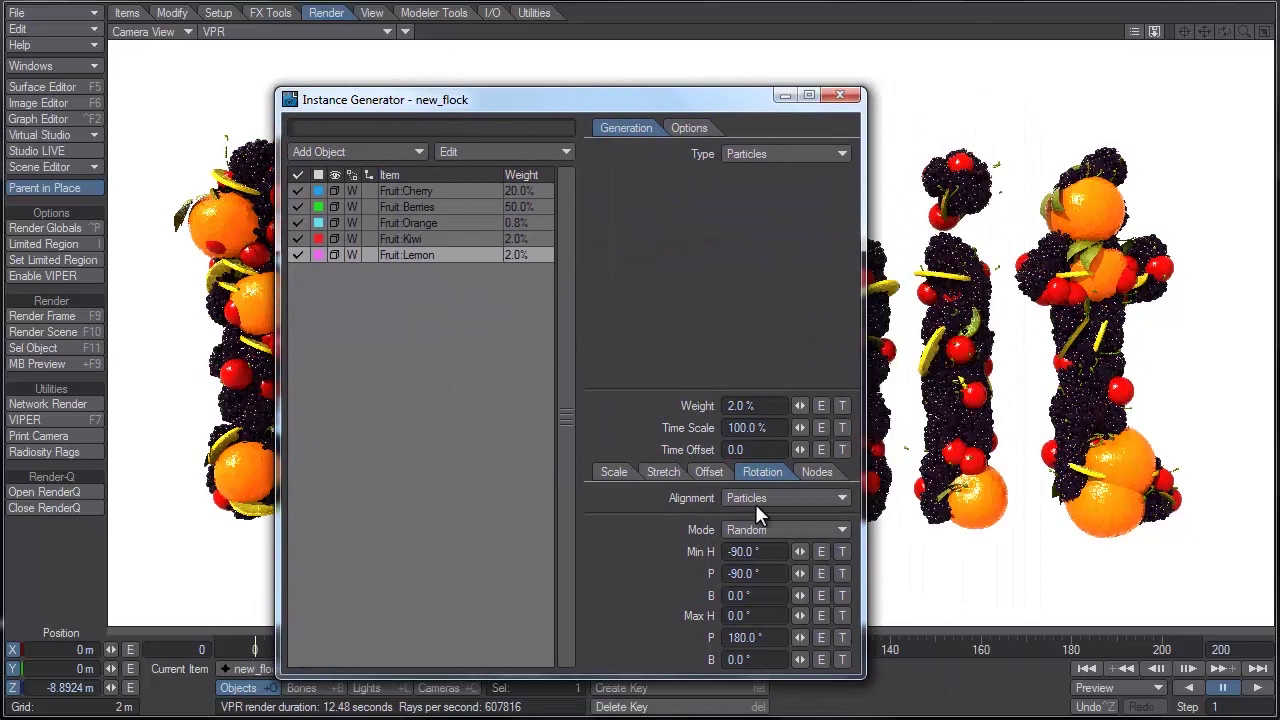
Step: Set the Fruit:Lemon random rotation to a minimum heading of -40° and a maximum bank of 50°, and close the instance settings
click(777, 553)
text(-40)
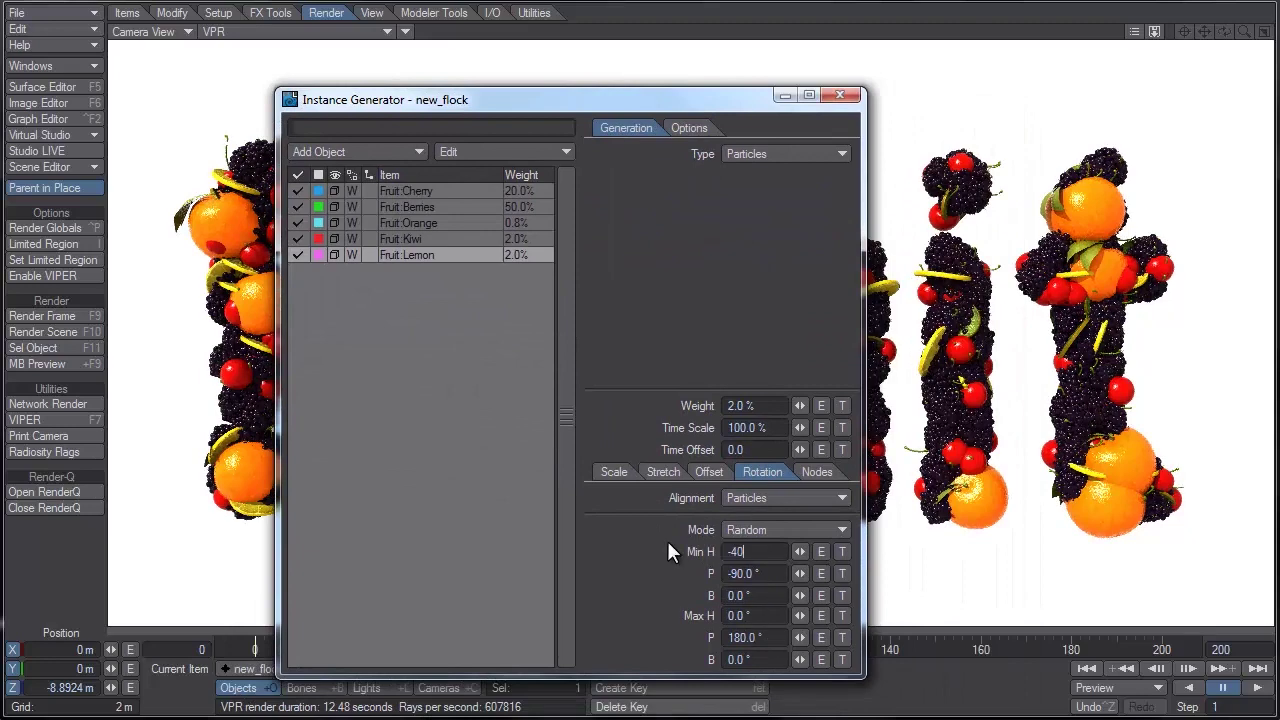
click(760, 659)
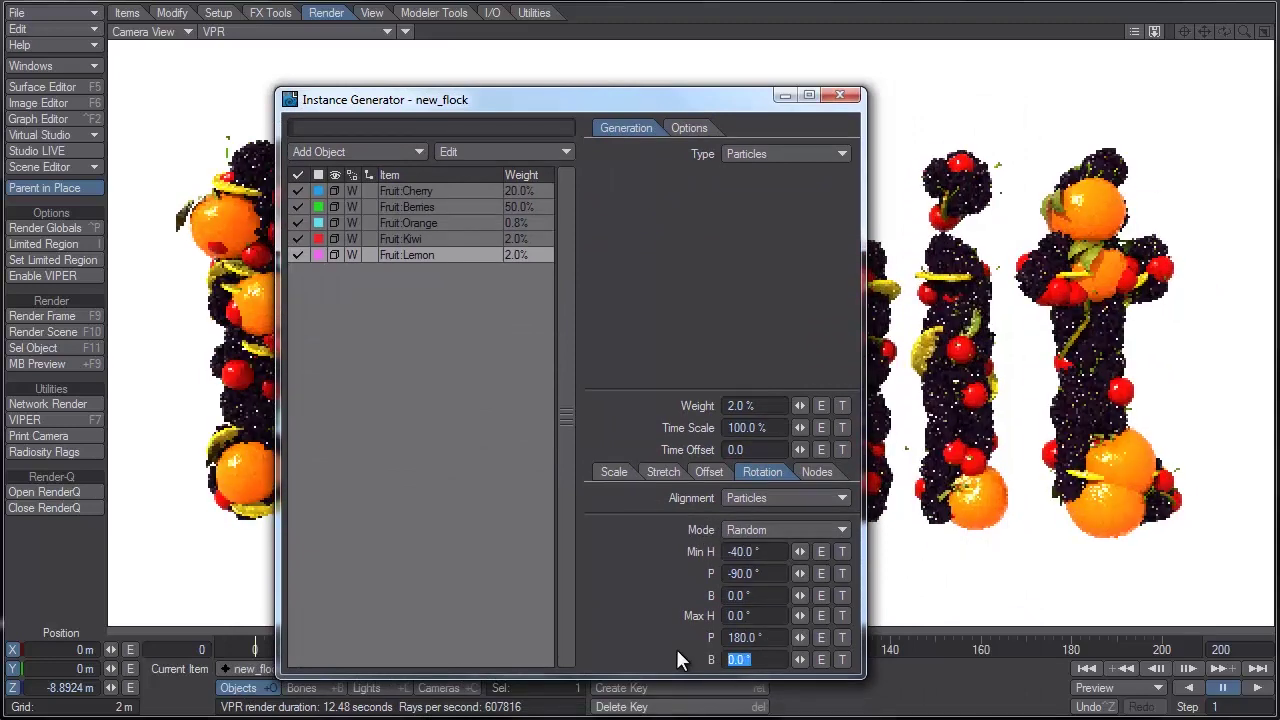
text(50)
key(Return)
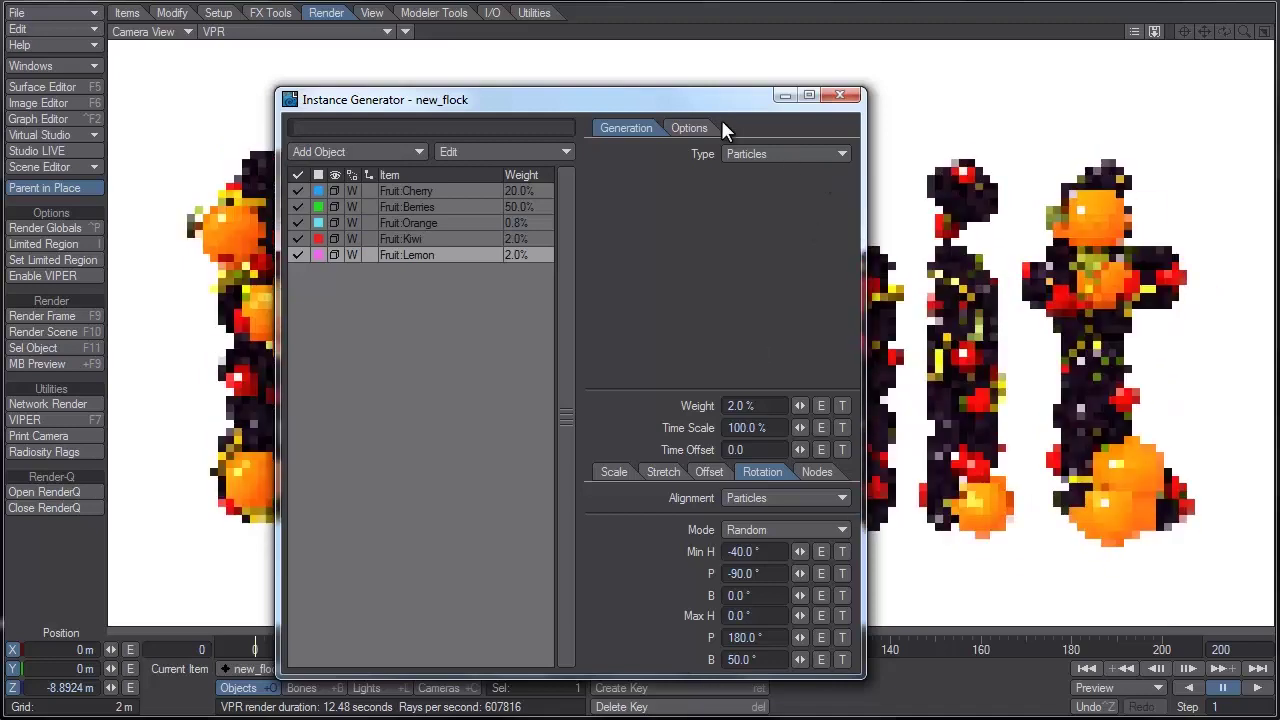
drag(712, 104, 870, 588)
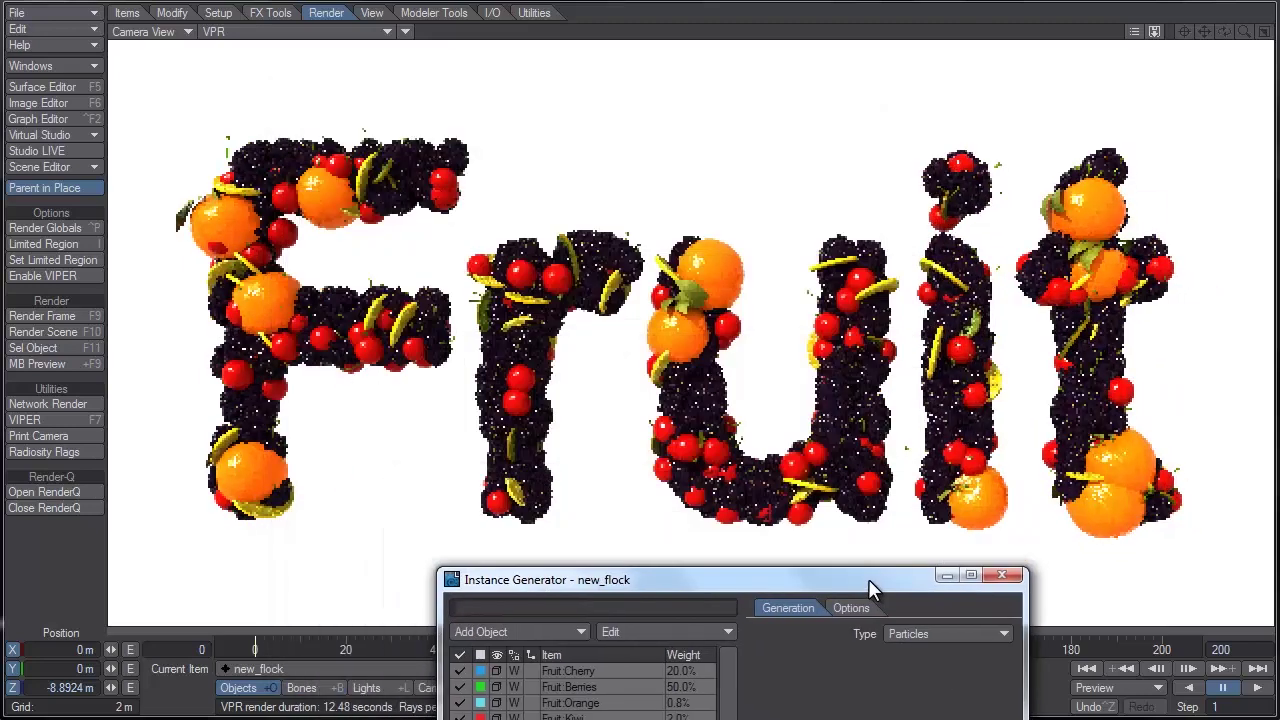
click(1002, 576)
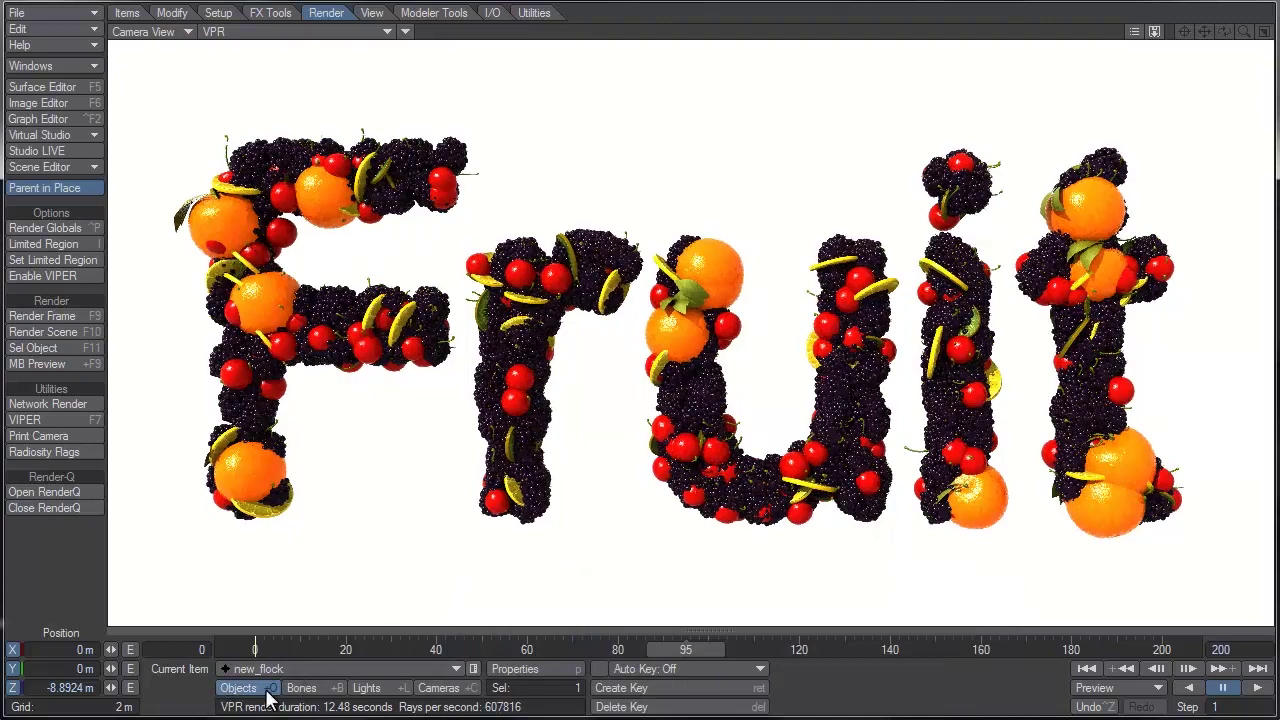
Step: Select the camera and move it closer to the Fruit text, to about -4.77 m on Z
click(438, 688)
drag(111, 687, 132, 687)
drag(344, 687, 279, 652)
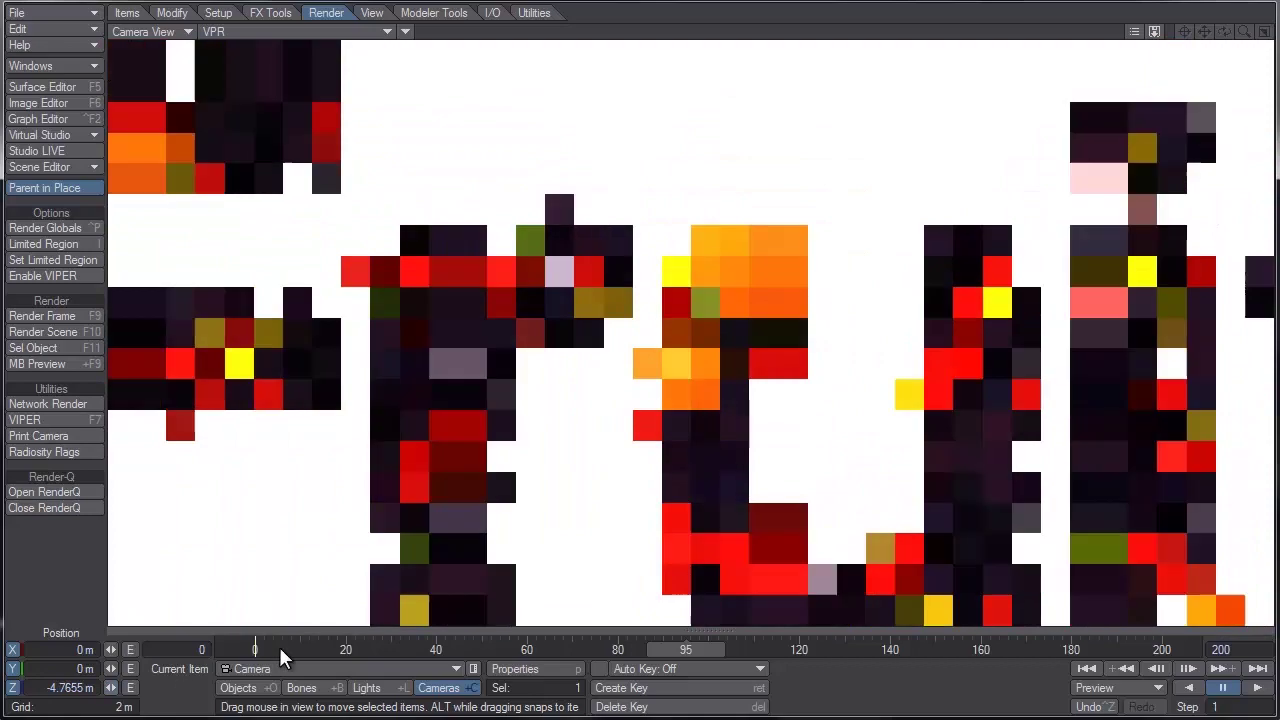
Step: Move and rotate the camera to an angled view of the Fruit text, at about X 3.62 m and Z -5.06 m, and keyframe it
drag(447, 490, 641, 490)
key(y)
drag(641, 490, 368, 503)
key(t)
key(y)
key(t)
drag(350, 229, 343, 232)
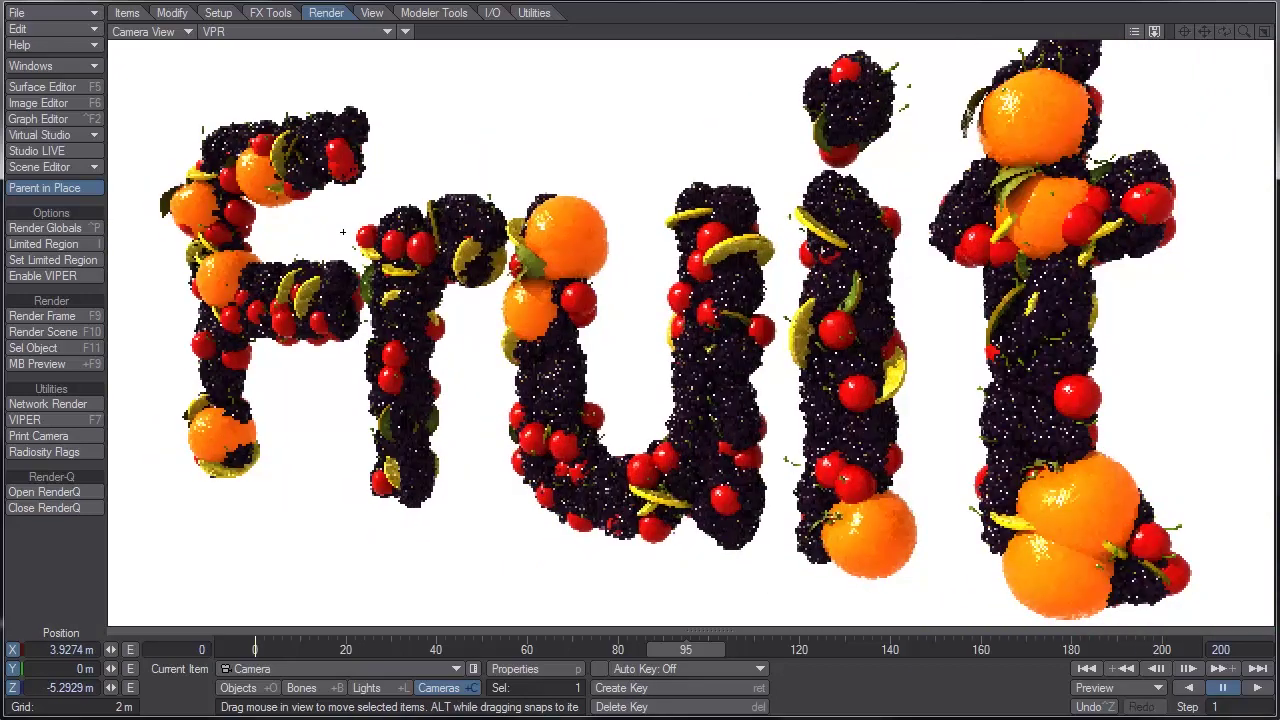
drag(360, 240, 341, 225)
key(Return)
key(Return)
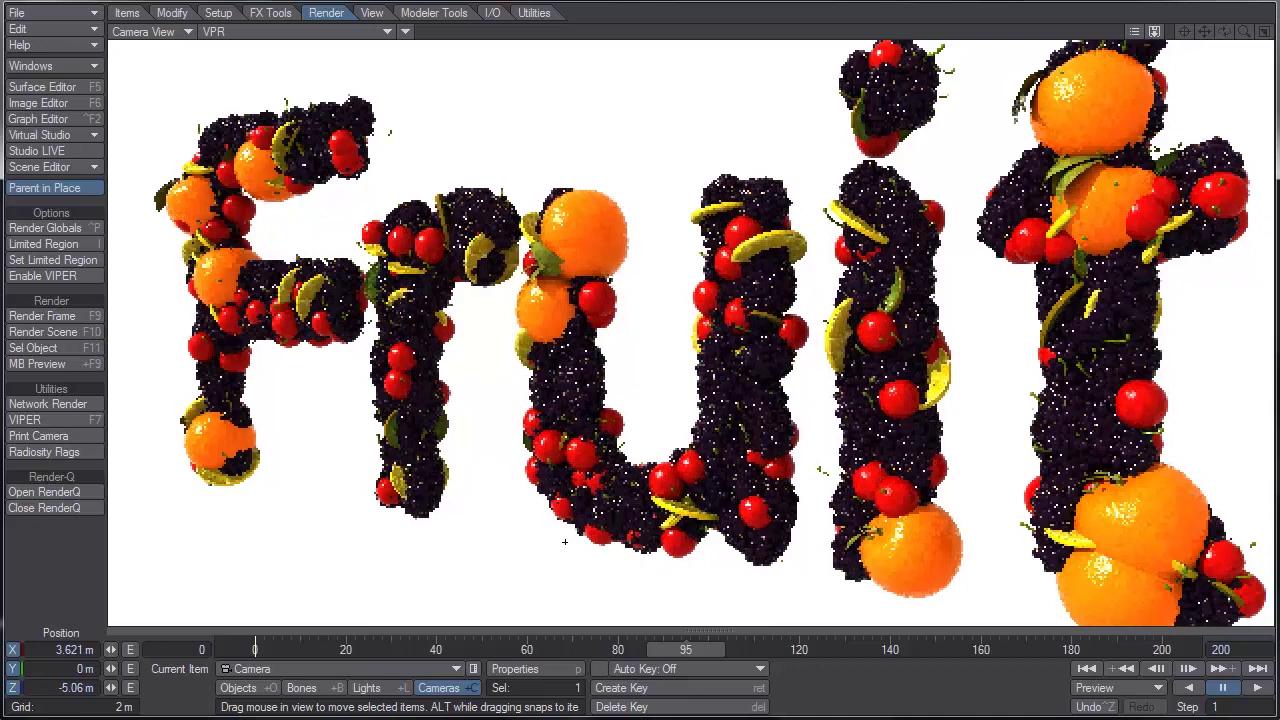
Step: Switch the viewport to Textured Shaded Solid and play the animation from frame 0
click(260, 32)
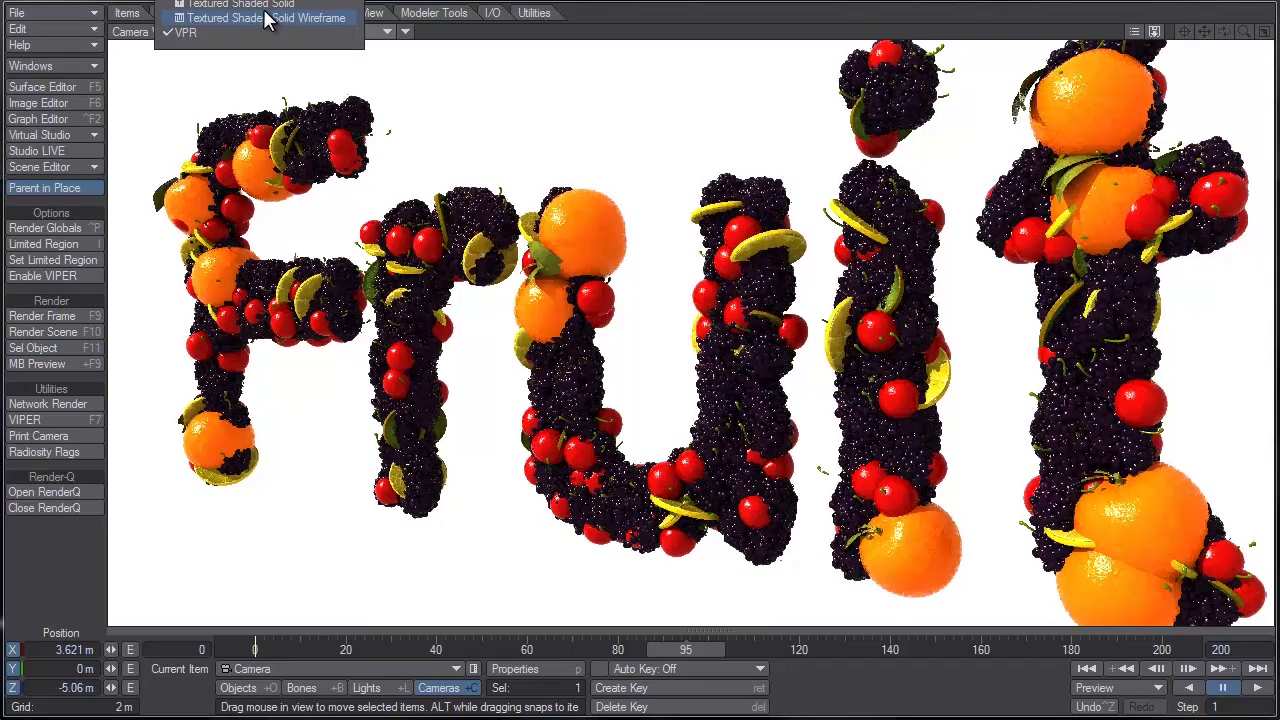
click(268, 16)
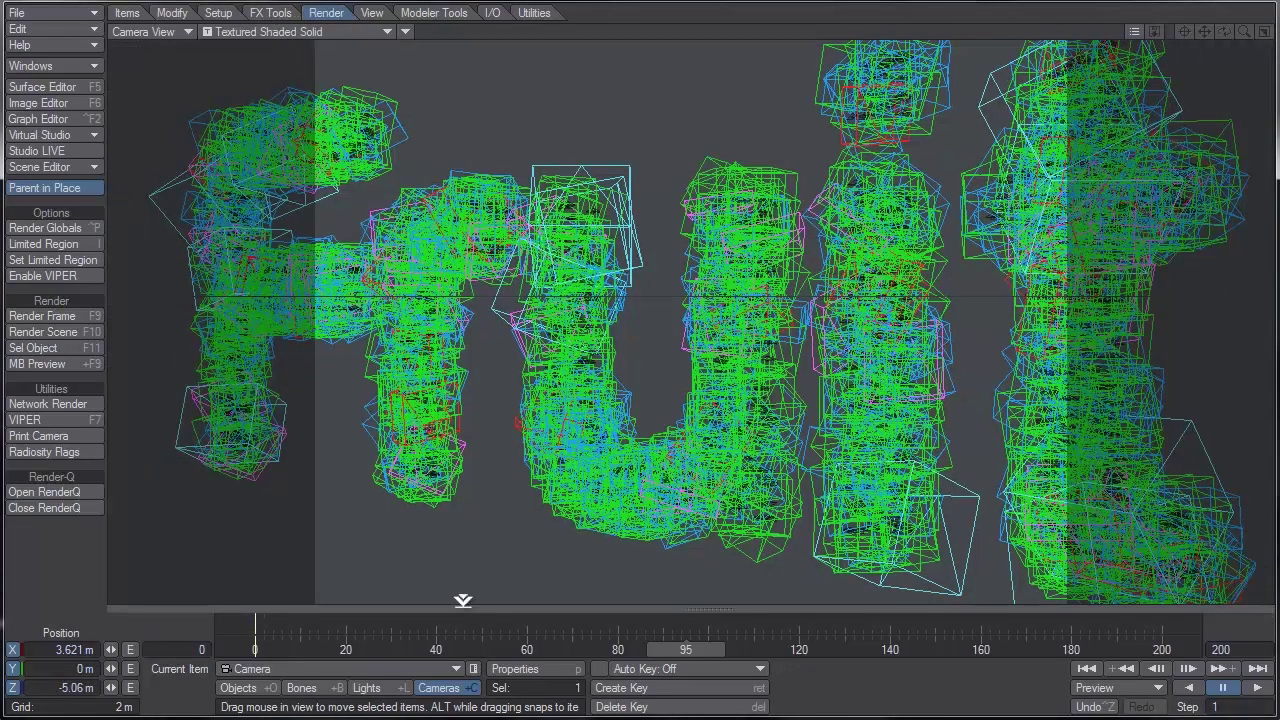
click(463, 603)
click(260, 649)
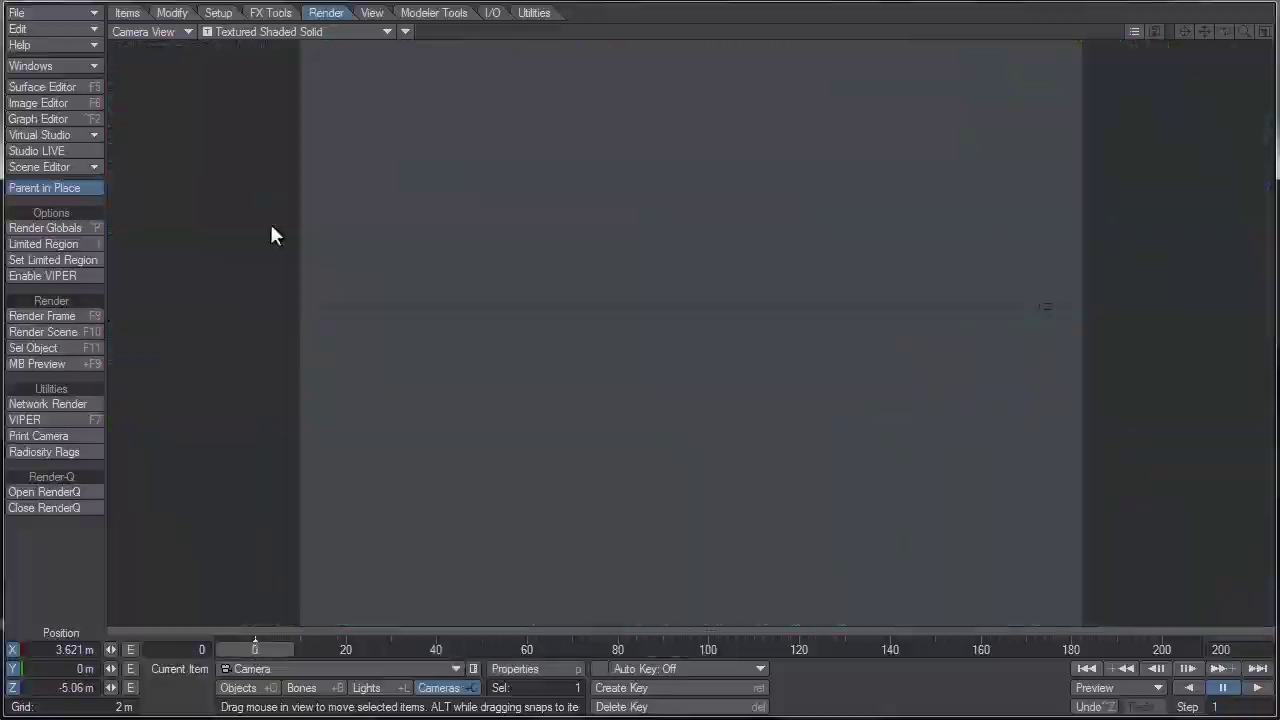
click(1257, 688)
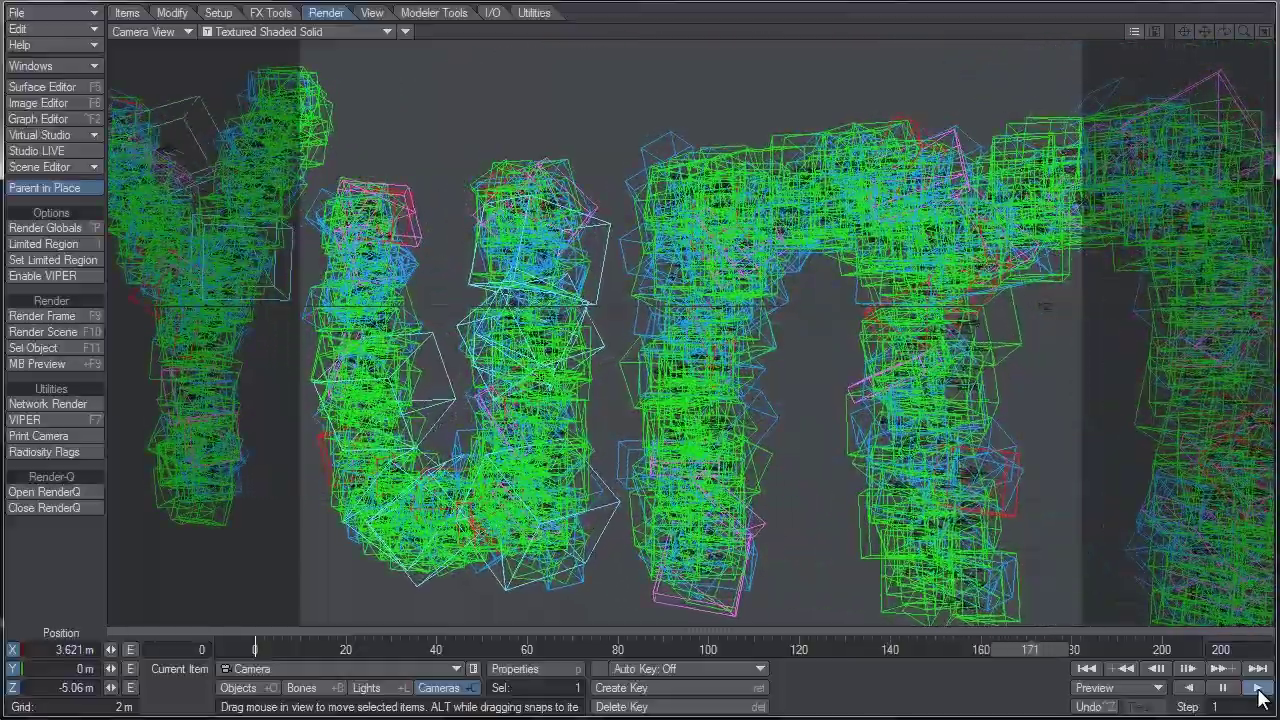
Step: Preview the Yum text at frame 180 in VPR and go back to the Fruit text at frame 114
drag(1106, 645, 1071, 648)
click(328, 34)
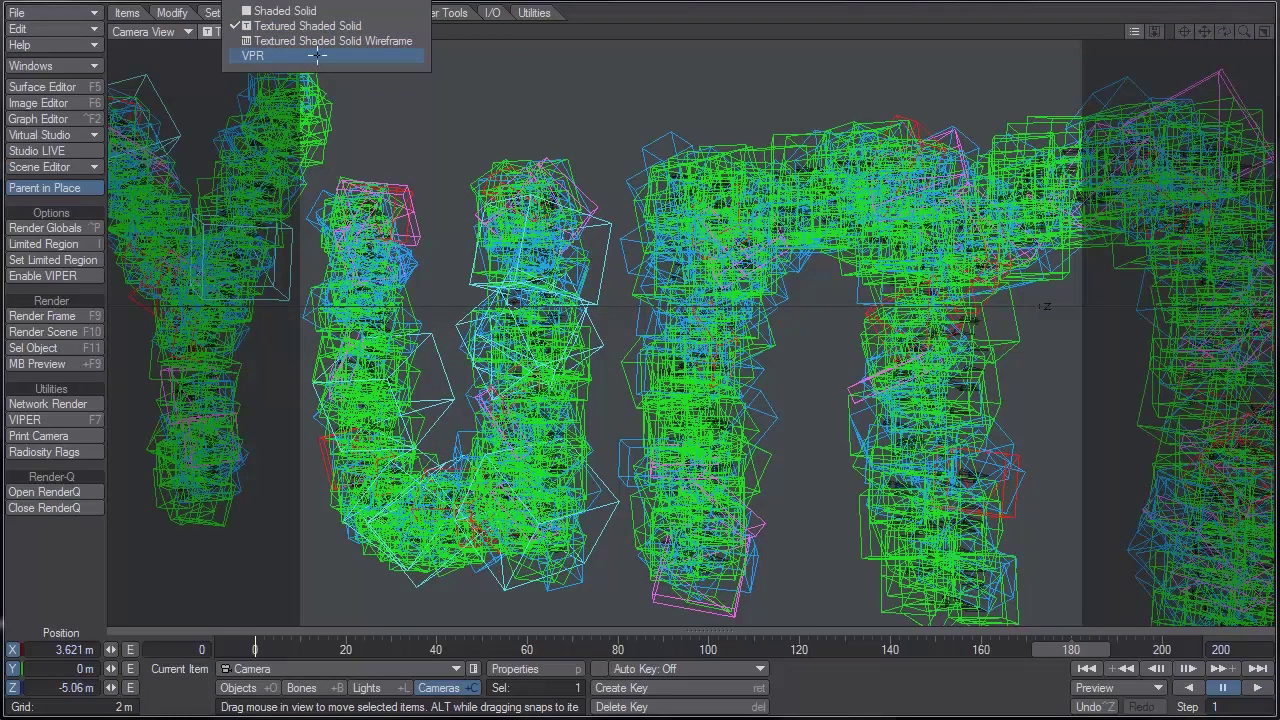
click(320, 58)
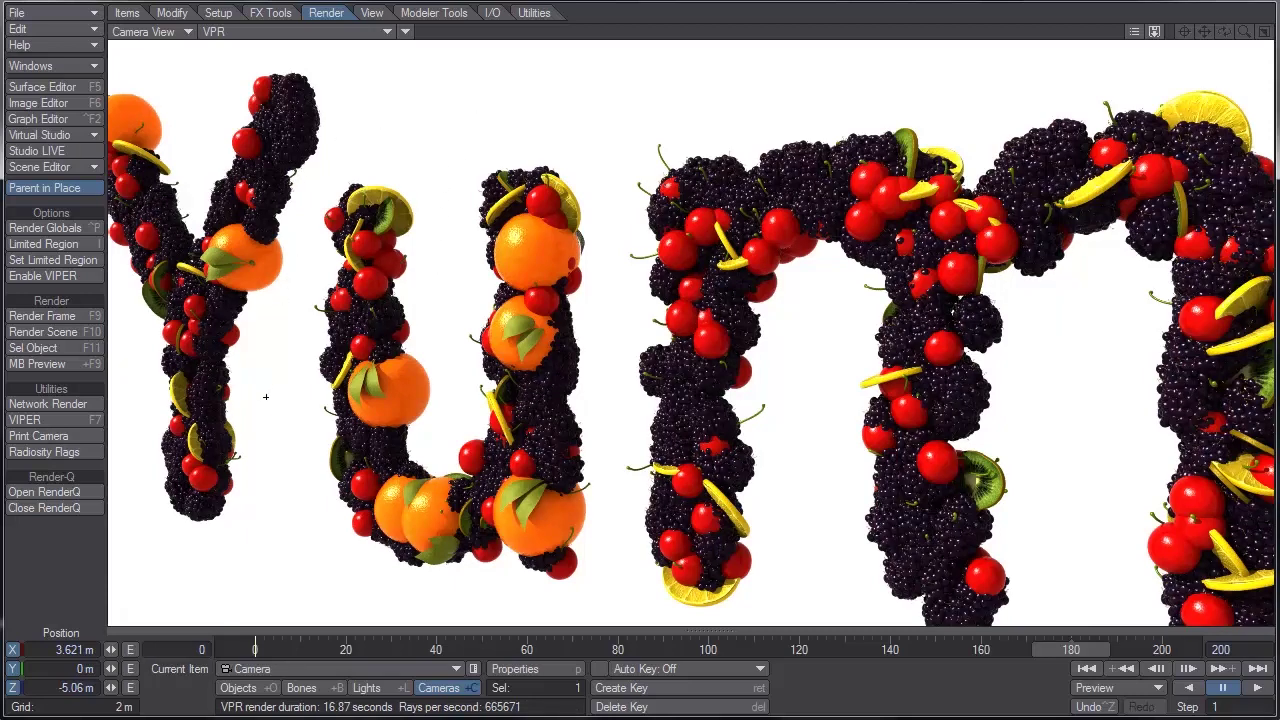
drag(1070, 649, 771, 649)
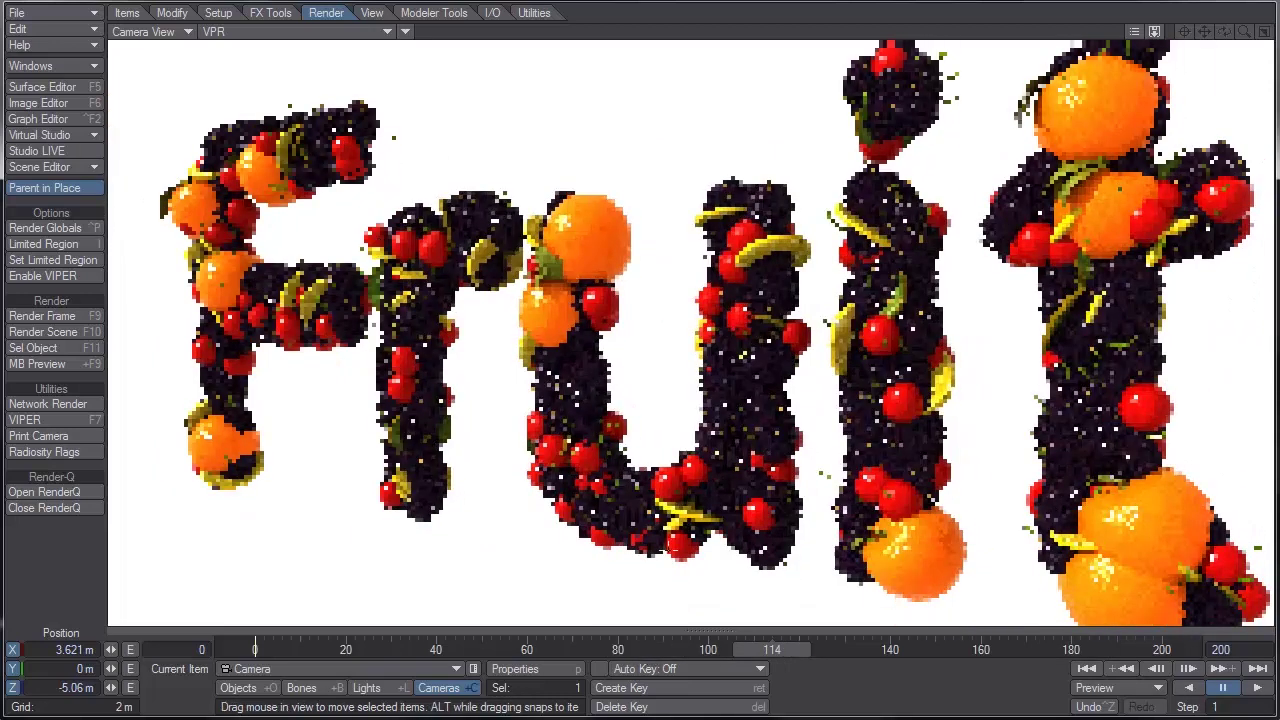